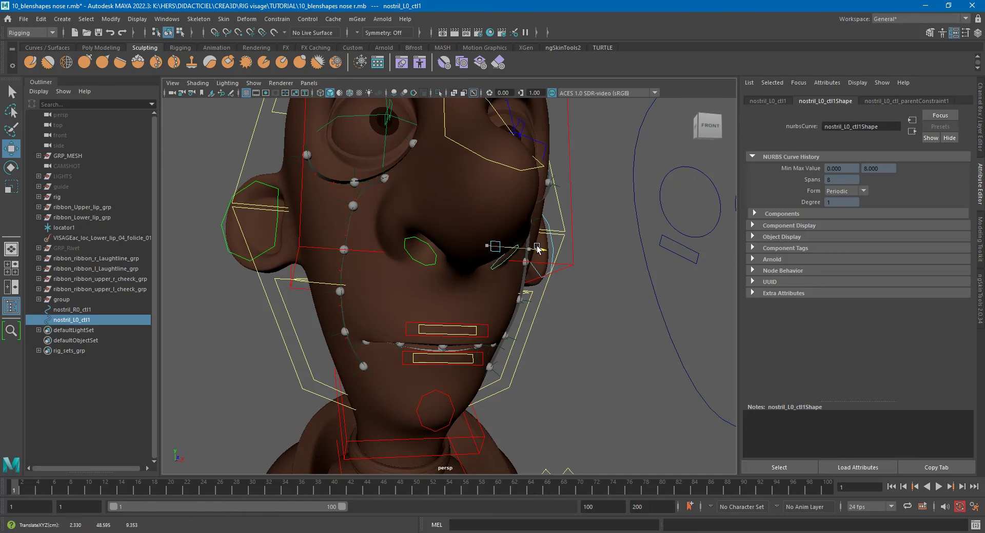
Rebuild the nose_up, nose_down, nose_out and nose_in targets of LaughLine_r_ribbon_blsps as separate surfaces from the Shape Editor
{"action": "mouse_move", "coordinate": [539, 246]}
{"action": "left_mouse_down", "text": "alt"}
{"action": "mouse_move", "coordinate": [497, 256]}
{"action": "mouse_move", "coordinate": [543, 245]}
{"action": "left_mouse_up", "text": "alt"}
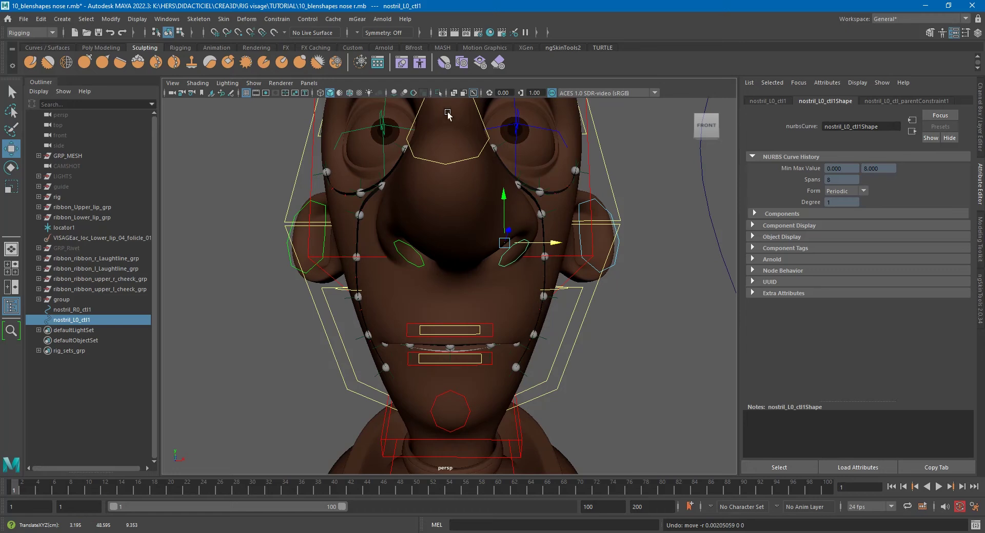
{"action": "left_click", "coordinate": [402, 62]}
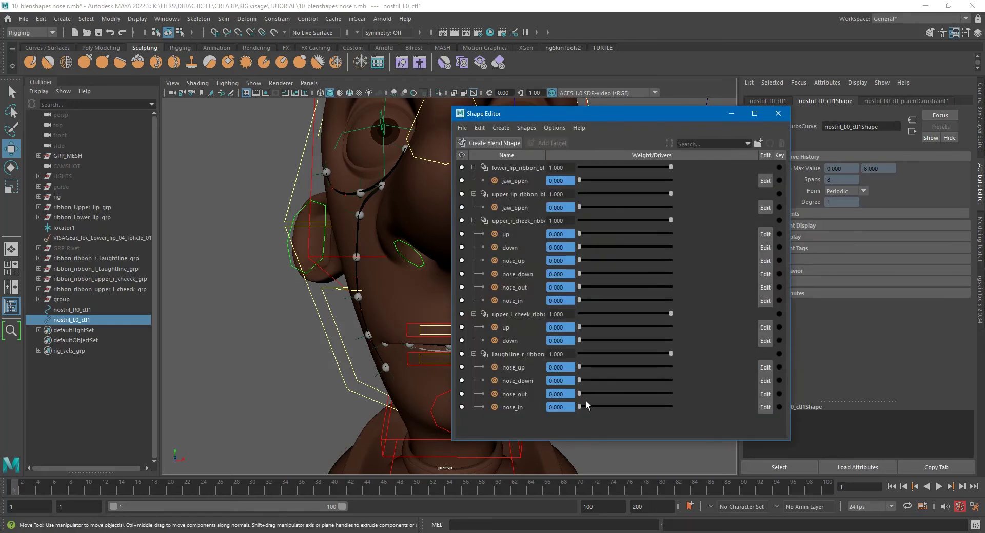
{"action": "left_click", "coordinate": [529, 353]}
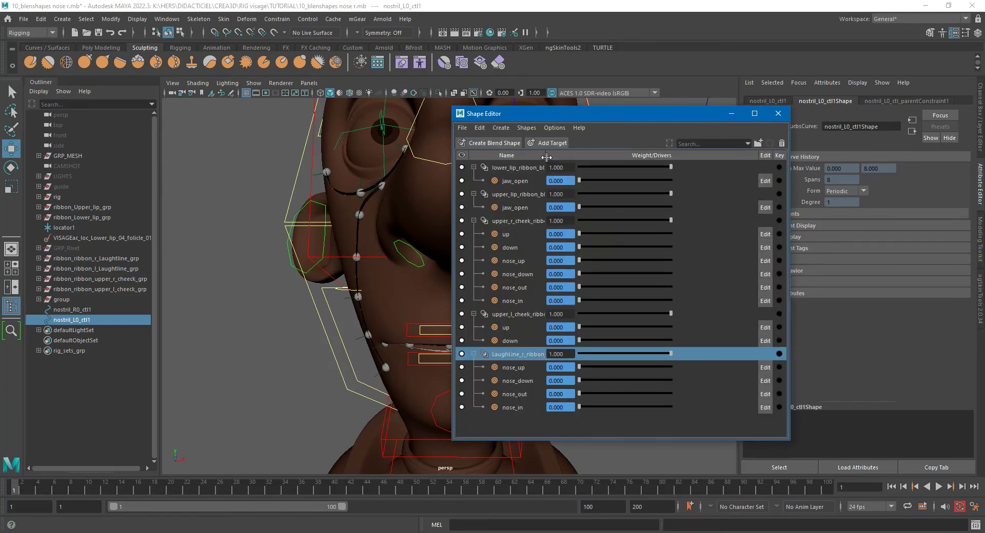
{"action": "left_click_drag", "start_coordinate": [546, 157], "coordinate": [619, 157]}
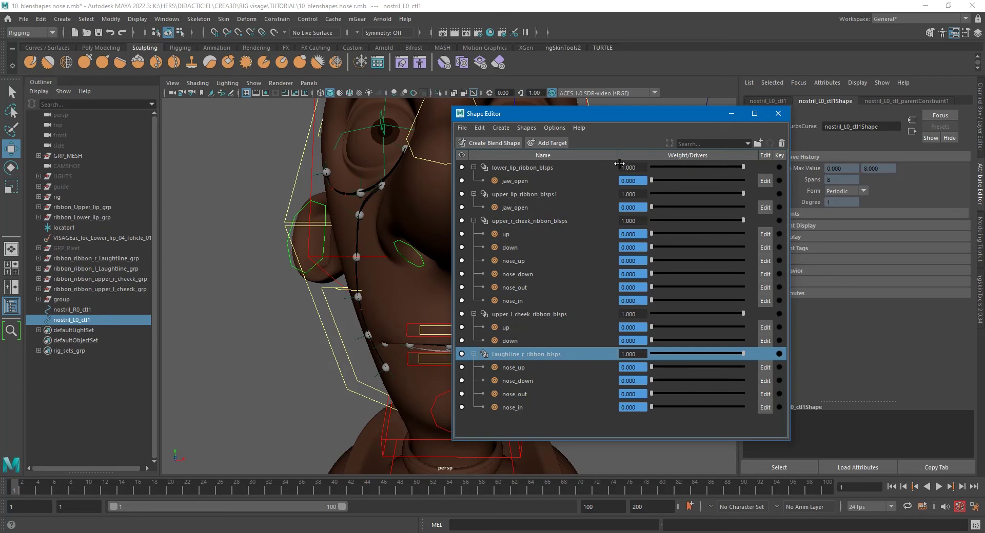
{"action": "left_click", "coordinate": [510, 368]}
{"action": "left_click", "coordinate": [514, 408], "text": "shift"}
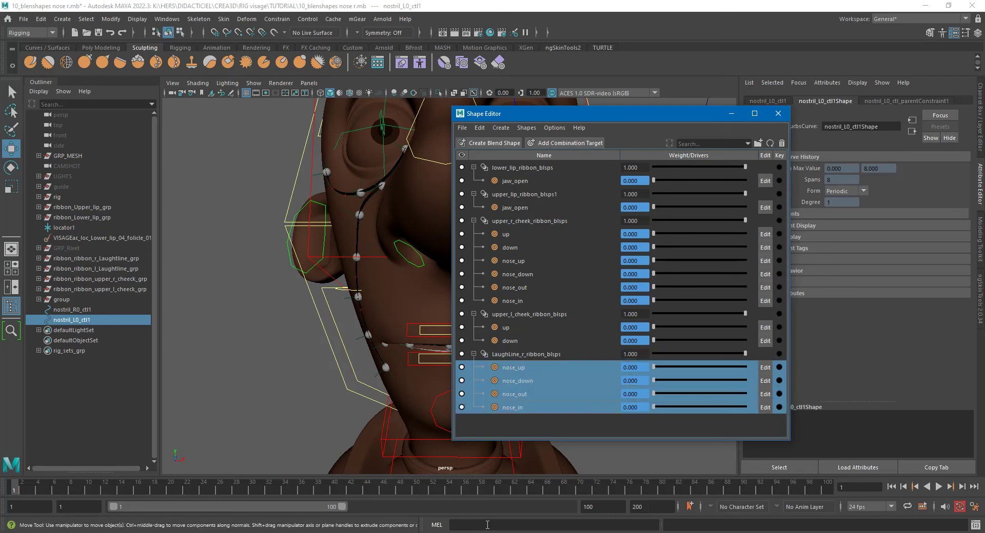
{"action": "right_click", "coordinate": [521, 383]}
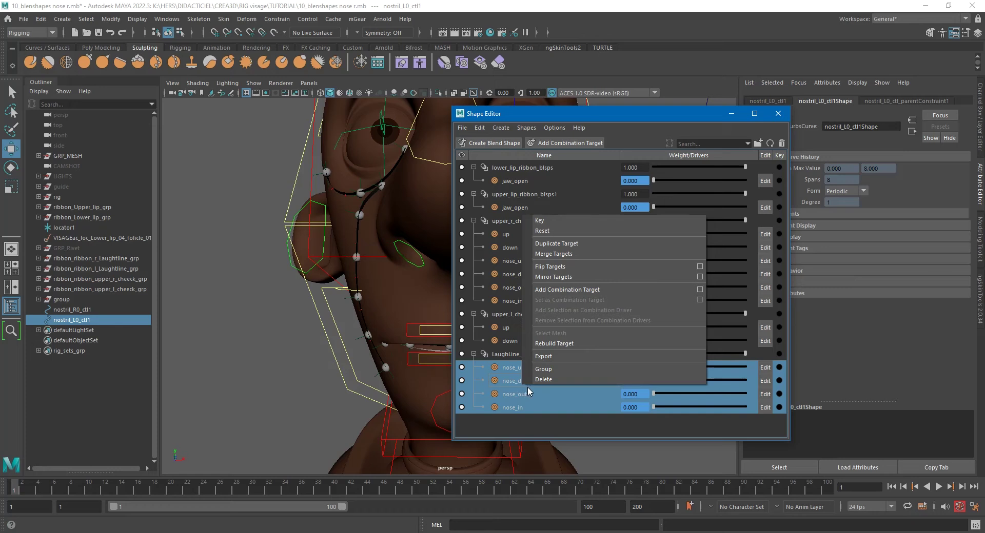
{"action": "left_click", "coordinate": [571, 343]}
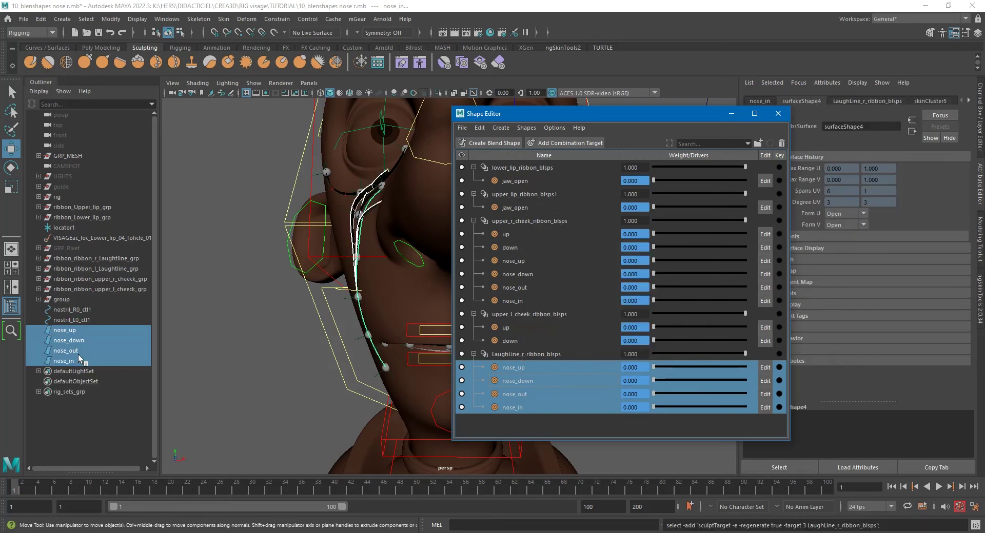
Duplicate the four rebuilt nose target surfaces and delete the originals, keeping only the copies
{"action": "key", "text": "f"}
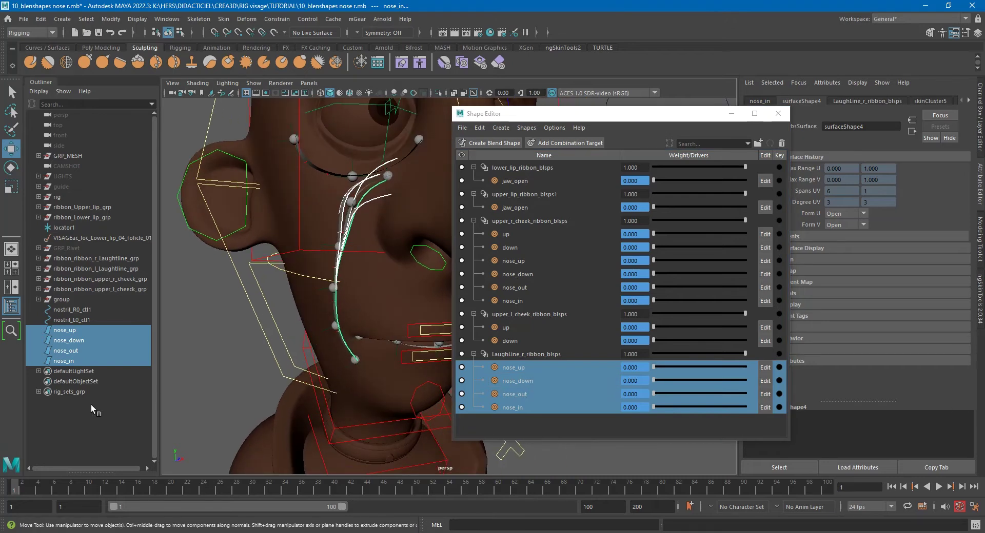
{"action": "key", "text": "ctrl+d"}
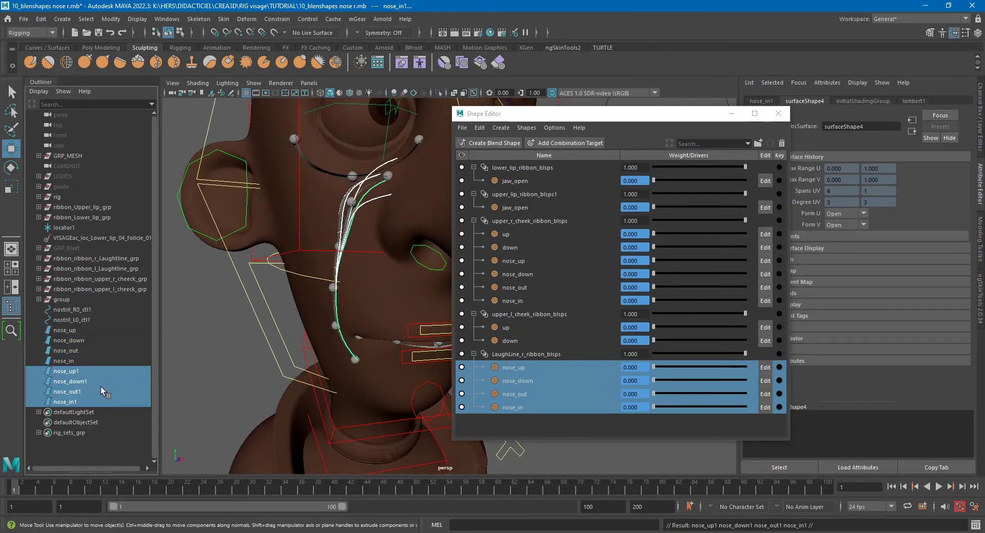
{"action": "left_click", "coordinate": [72, 361]}
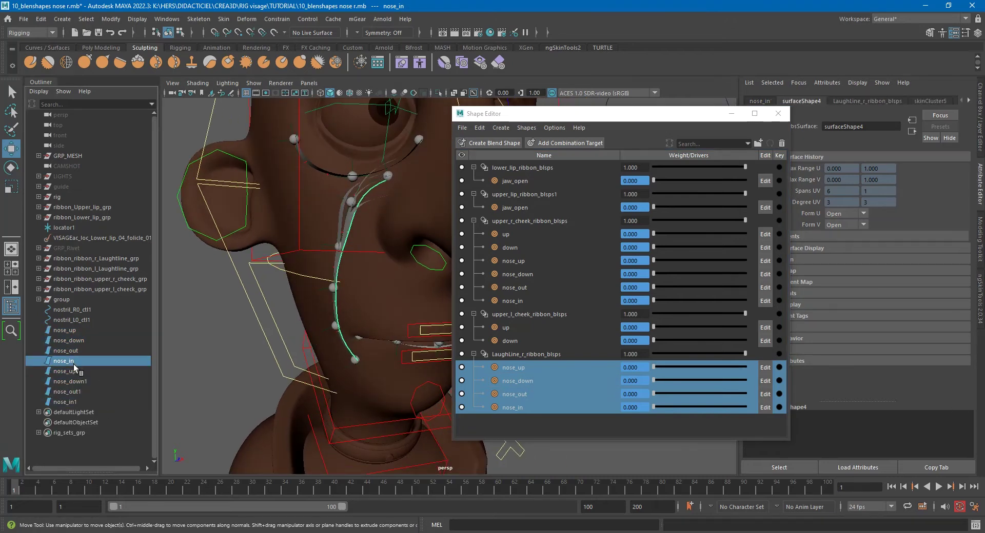
{"action": "left_click", "coordinate": [84, 329], "text": "shift"}
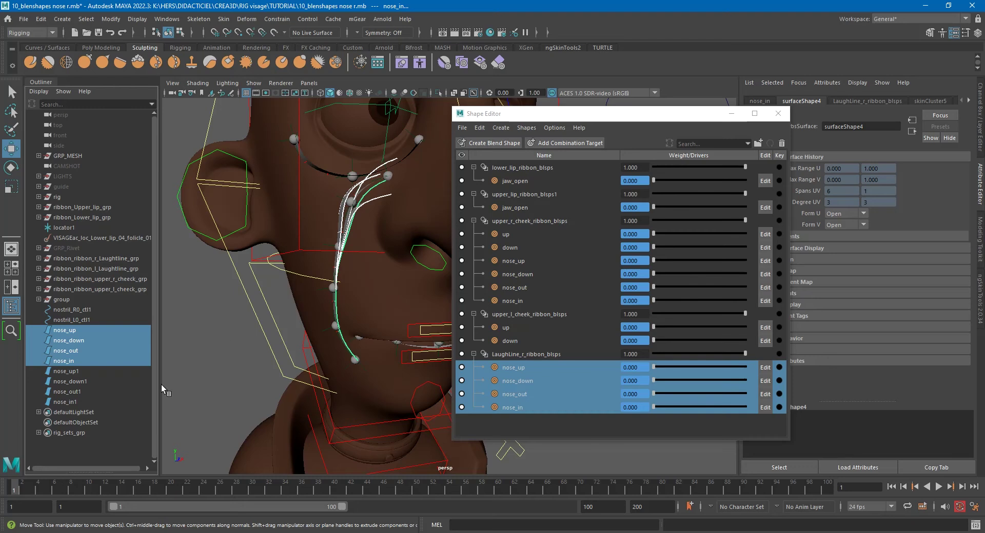
{"action": "key", "text": "Delete"}
Rename the four duplicated surfaces nose_up, nose_down, nose_out and nose_in
{"action": "left_click", "coordinate": [85, 330]}
{"action": "double_click", "coordinate": [85, 330]}
{"action": "type", "text": "nose_up"}
{"action": "key", "text": "Return"}
{"action": "double_click", "coordinate": [93, 341]}
{"action": "type", "text": "nose_down"}
{"action": "key", "text": "Return"}
{"action": "double_click", "coordinate": [92, 350]}
{"action": "type", "text": "nose_out"}
{"action": "key", "text": "Return"}
{"action": "double_click", "coordinate": [93, 359]}
{"action": "type", "text": "nose_in"}
{"action": "key", "text": "Return"}
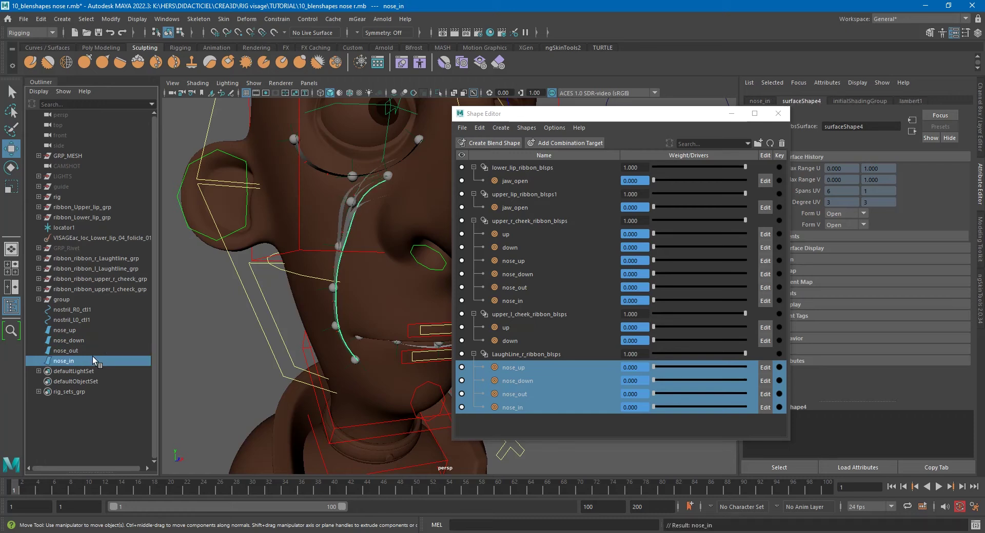
Group the four nose surfaces and mirror the group to the other side of the face with Scale X -1
{"action": "left_click", "coordinate": [78, 331], "text": "shift"}
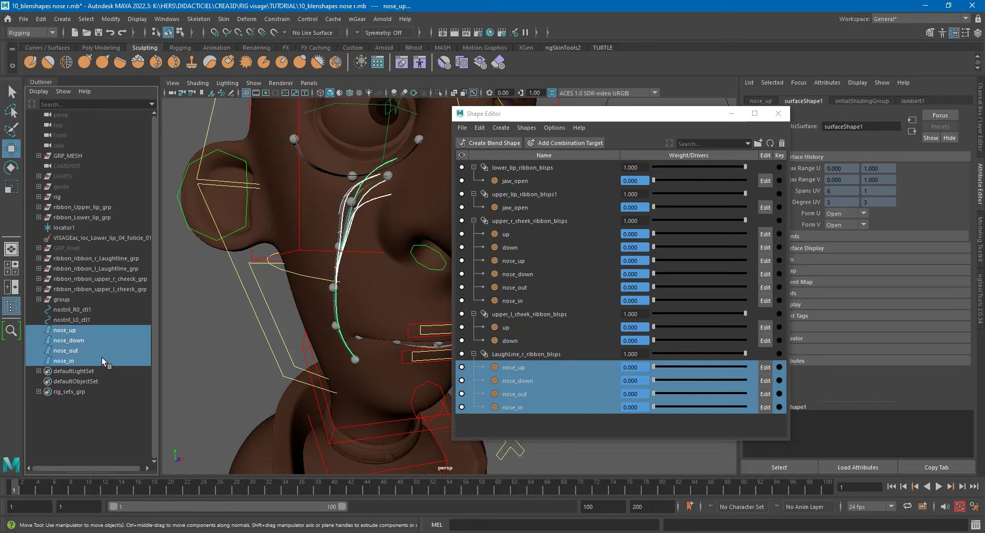
{"action": "key", "text": "ctrl+g"}
{"action": "key", "text": "ctrl+a"}
{"action": "left_click", "coordinate": [956, 161]}
{"action": "type", "text": "-1"}
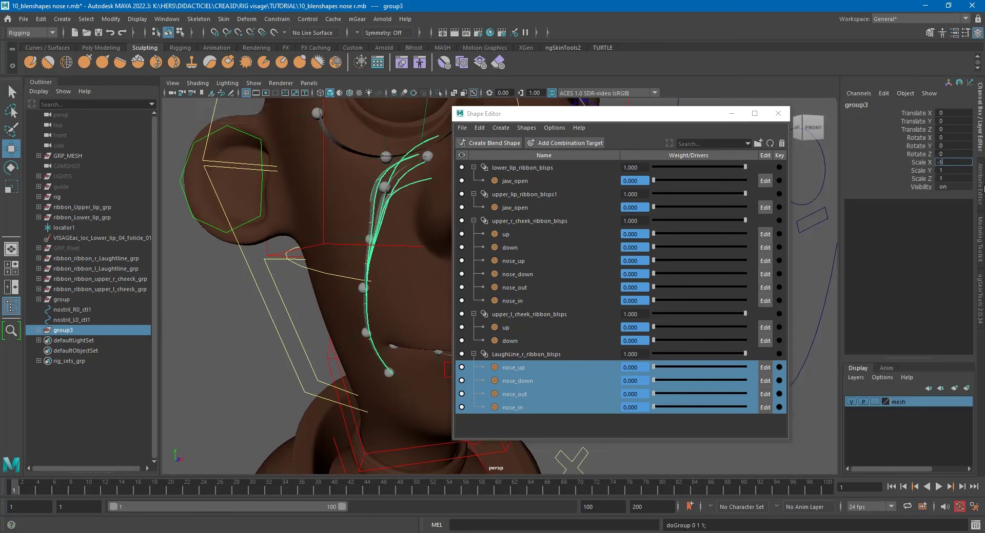
{"action": "key", "text": "Return"}
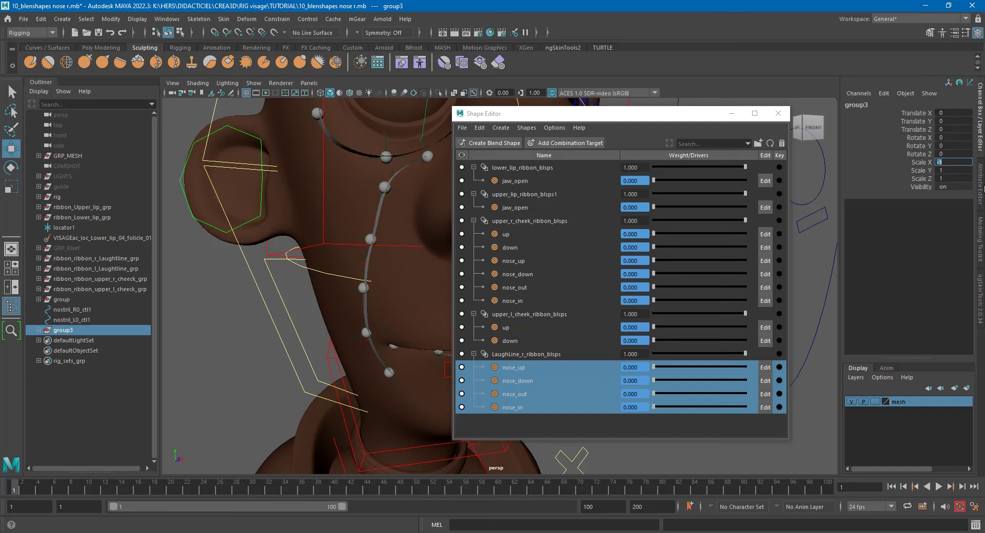
{"action": "left_click_drag", "start_coordinate": [639, 123], "coordinate": [605, 375]}
{"action": "left_click_drag", "start_coordinate": [604, 256], "coordinate": [585, 218], "text": "alt"}
{"action": "scroll", "coordinate": [569, 229], "scroll_direction": "up", "scroll_amount": 2}
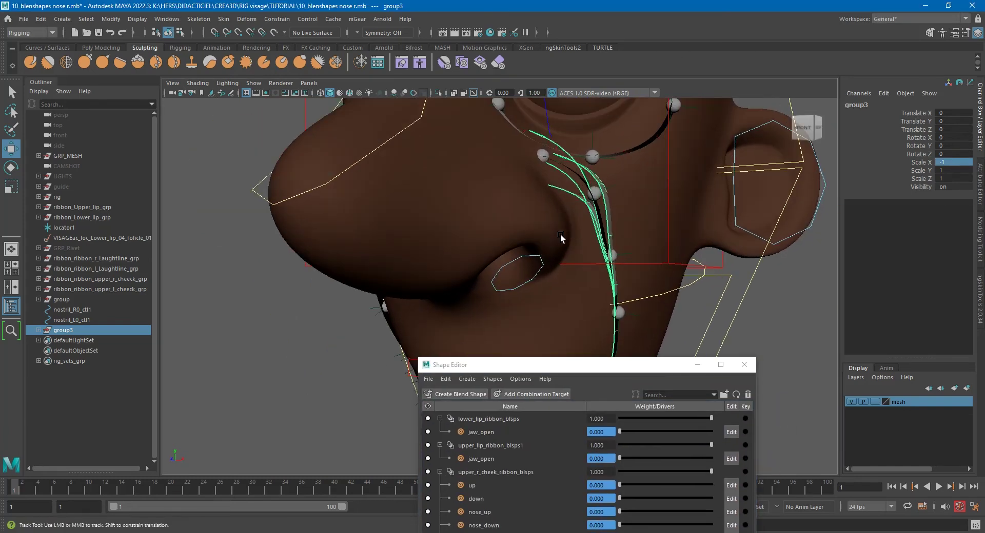
Ungroup the mirrored nose surfaces and freeze their transformations
{"action": "left_click", "coordinate": [40, 19]}
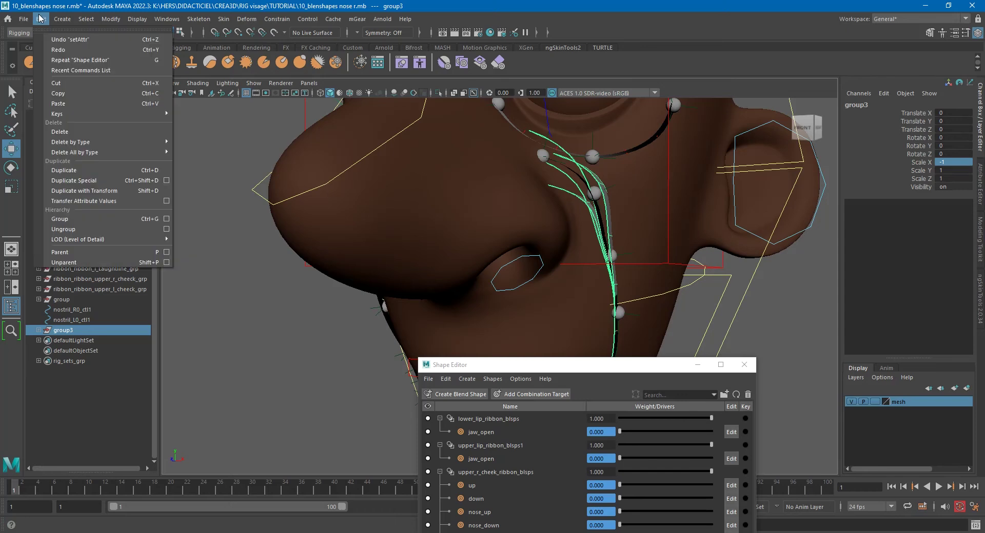
{"action": "left_click", "coordinate": [100, 229]}
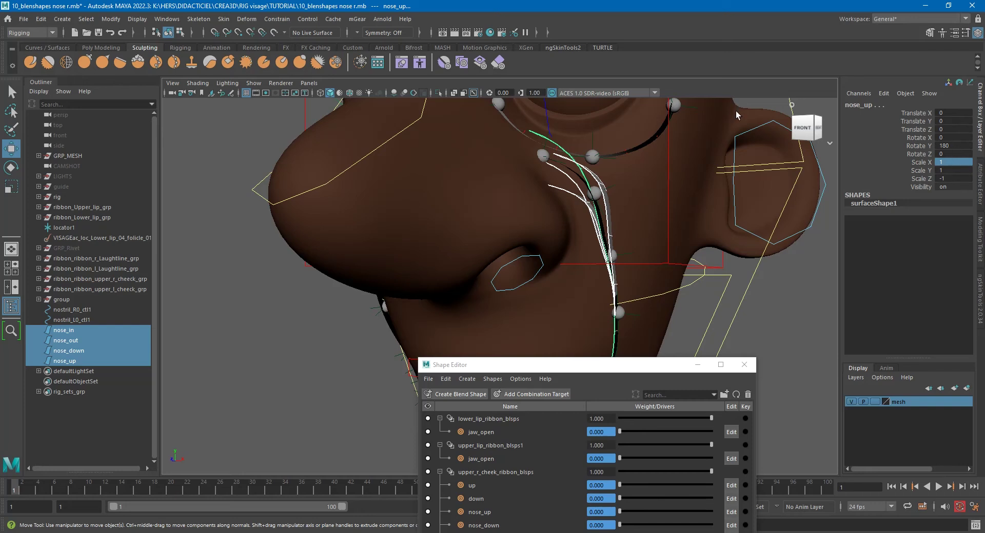
{"action": "left_click", "coordinate": [105, 20]}
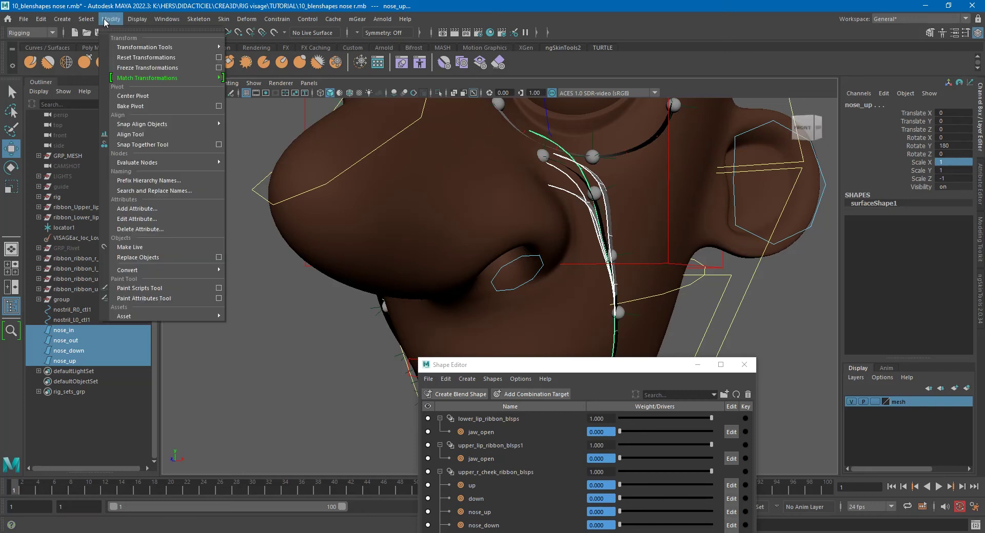
{"action": "left_click", "coordinate": [152, 67]}
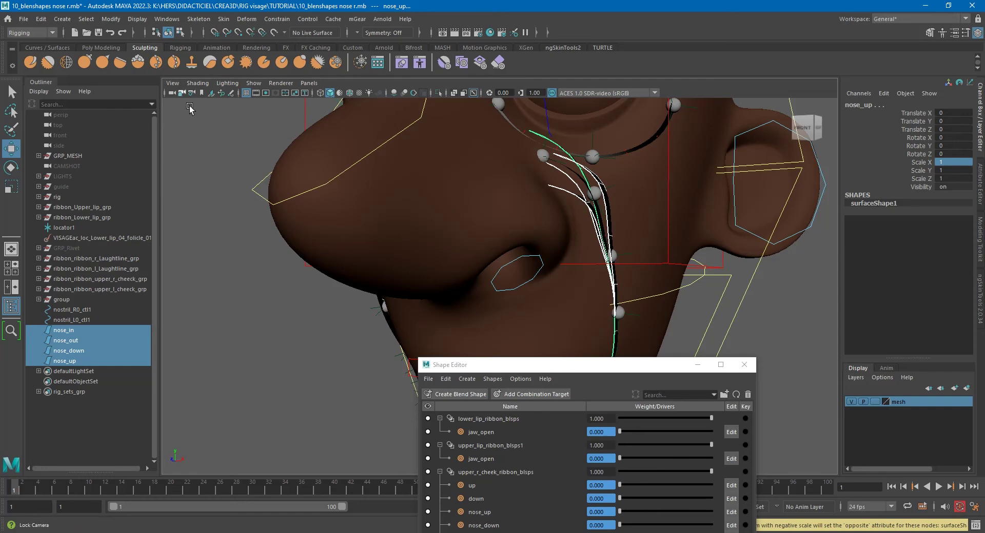
Add the left laugh line ribbon to the selected nose surfaces and create a blend shape on it with them as targets
{"action": "left_click_drag", "start_coordinate": [623, 370], "coordinate": [876, 170]}
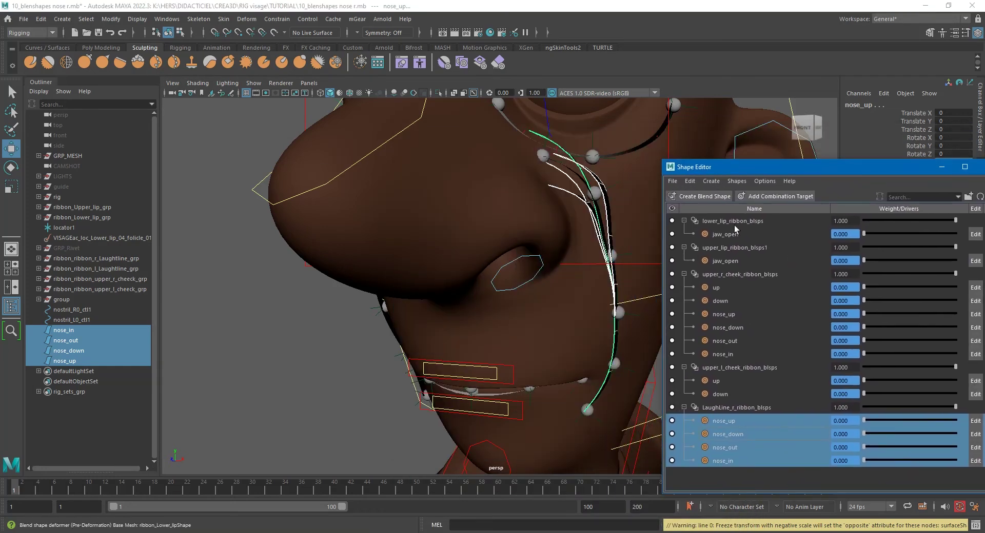
{"action": "scroll", "coordinate": [516, 291], "scroll_direction": "up", "scroll_amount": 5}
{"action": "scroll", "coordinate": [430, 322], "scroll_direction": "up", "scroll_amount": 4}
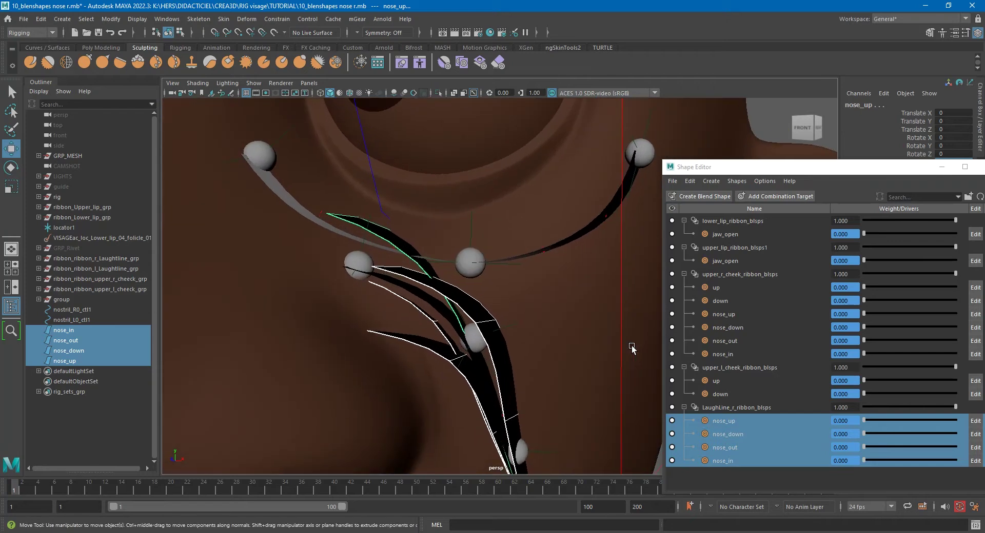
{"action": "left_click", "coordinate": [433, 303]}
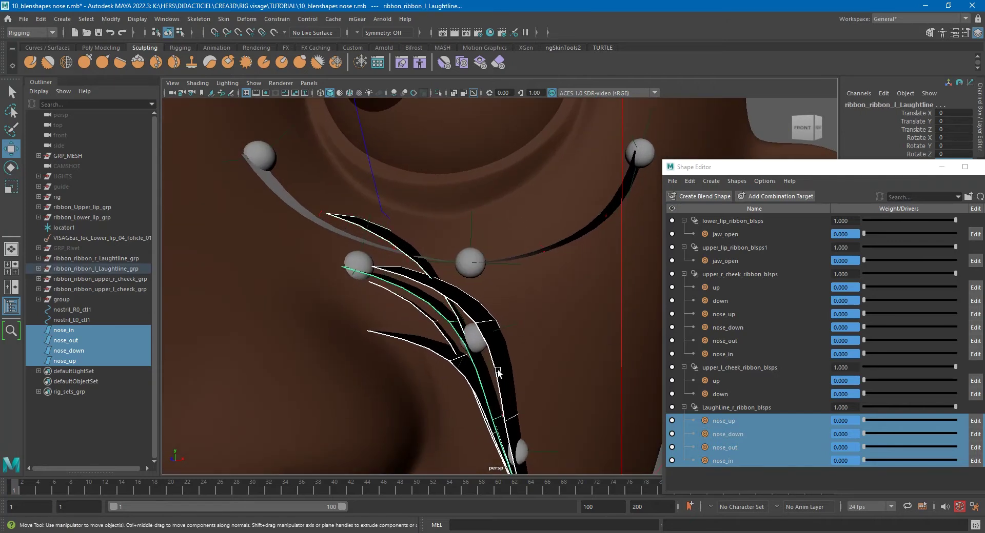
{"action": "scroll", "coordinate": [497, 370], "scroll_direction": "down", "scroll_amount": 2}
{"action": "scroll", "coordinate": [498, 370], "scroll_direction": "down", "scroll_amount": 4}
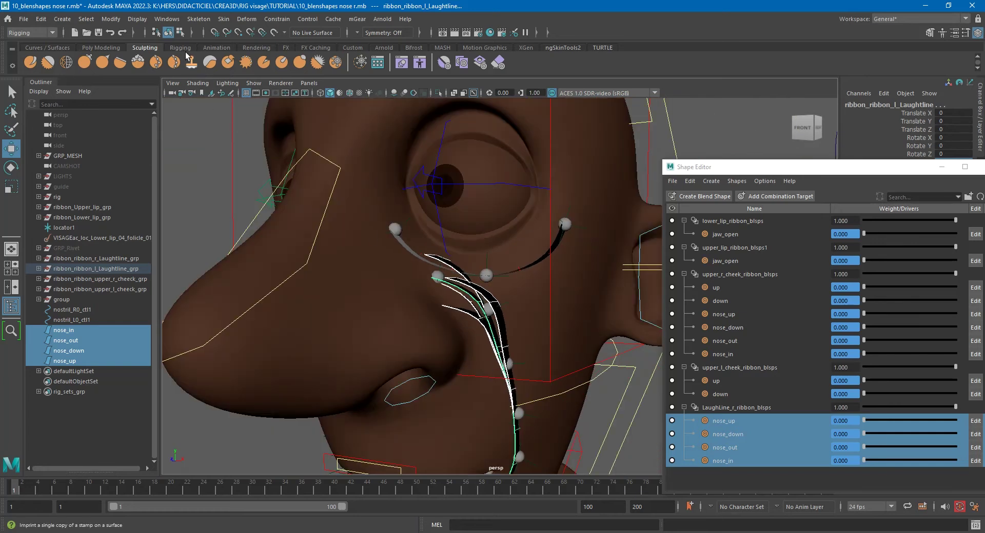
{"action": "left_click", "coordinate": [246, 19]}
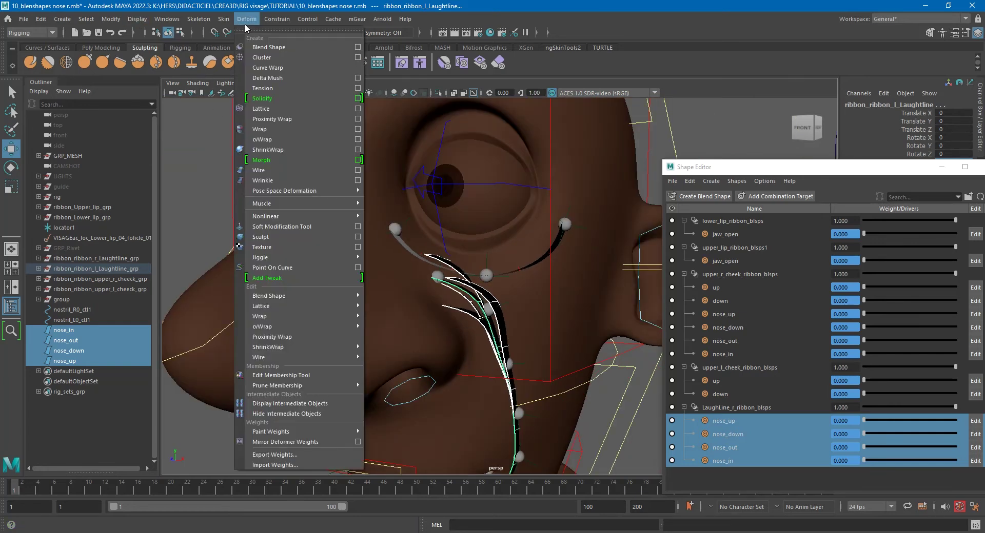
{"action": "left_click", "coordinate": [270, 47]}
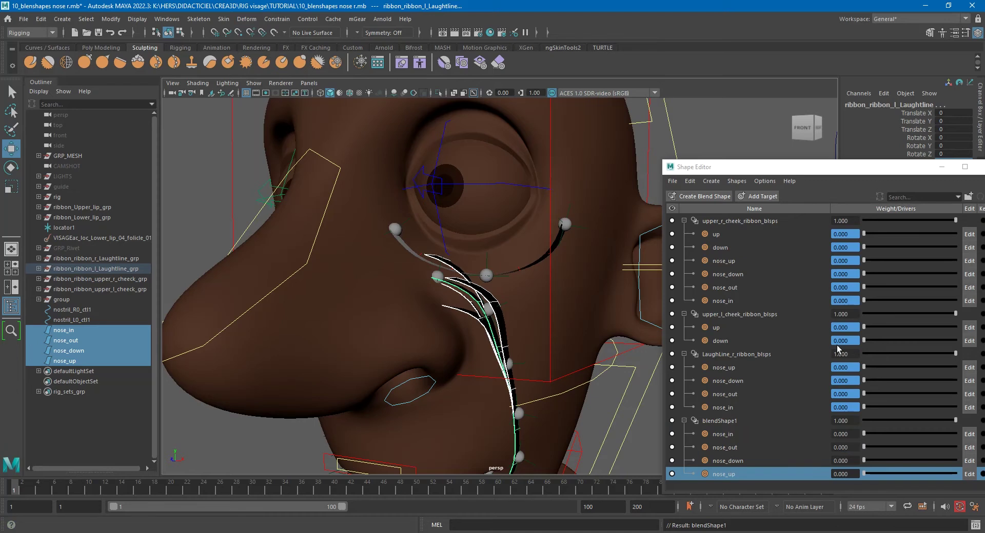
Enlarge the Shape Editor to show all targets and preview the nose_in weight of blendShape1
{"action": "left_click_drag", "start_coordinate": [785, 163], "coordinate": [743, 81]}
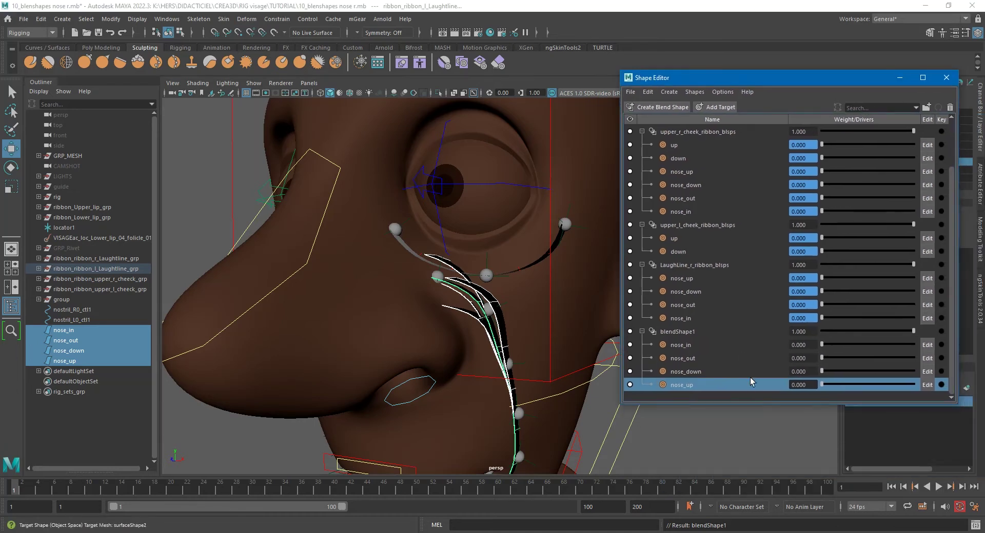
{"action": "left_click_drag", "start_coordinate": [745, 403], "coordinate": [746, 482]}
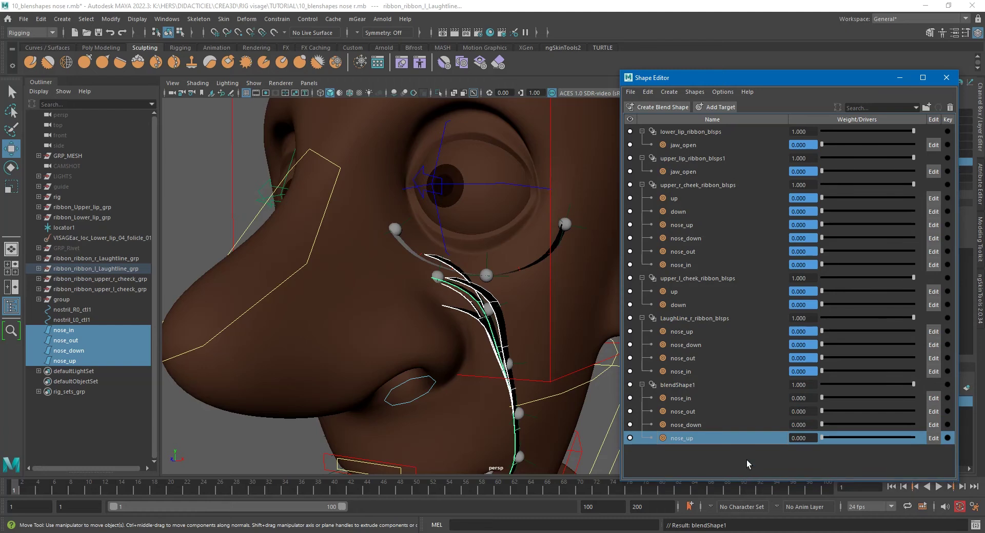
{"action": "left_click_drag", "start_coordinate": [827, 397], "coordinate": [740, 402]}
{"action": "left_click", "coordinate": [712, 410]}
{"action": "left_click", "coordinate": [693, 385]}
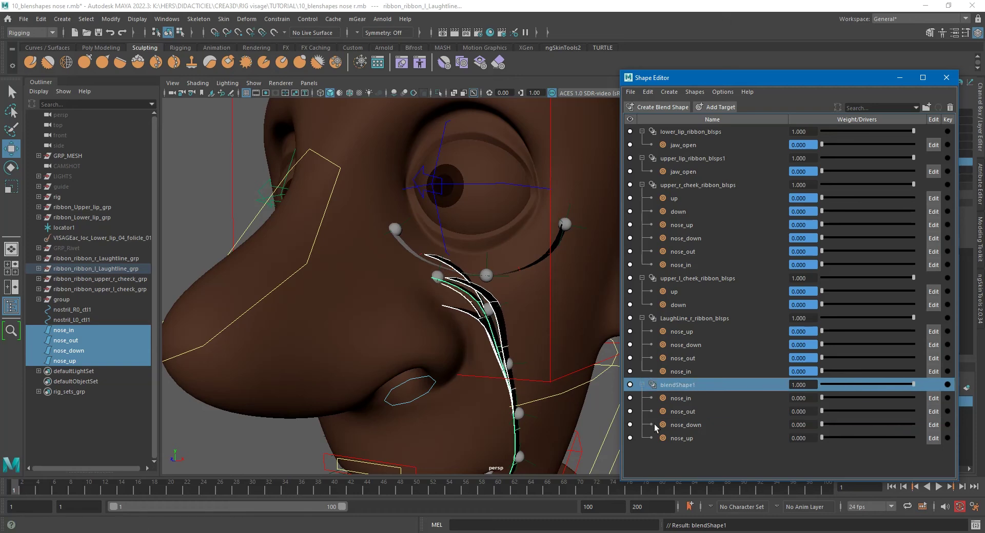
Rename blendShape1 as LaughLine_l_ribbon_blsps, reusing the right laugh line blend shape's name
{"action": "double_click", "coordinate": [684, 319]}
{"action": "key", "text": "ctrl+c"}
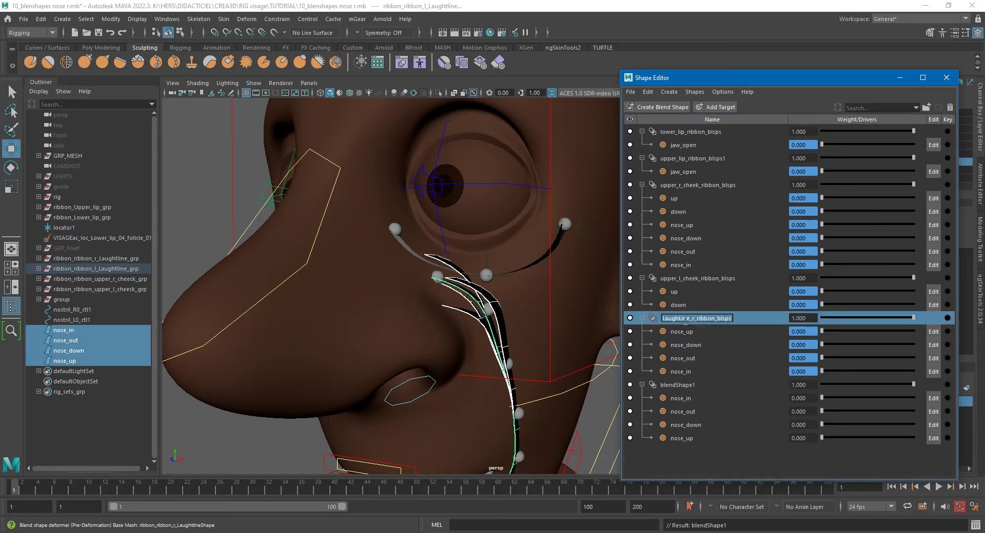
{"action": "double_click", "coordinate": [684, 384]}
{"action": "key", "text": "ctrl+v"}
{"action": "left_click_drag", "start_coordinate": [684, 384], "coordinate": [635, 378]}
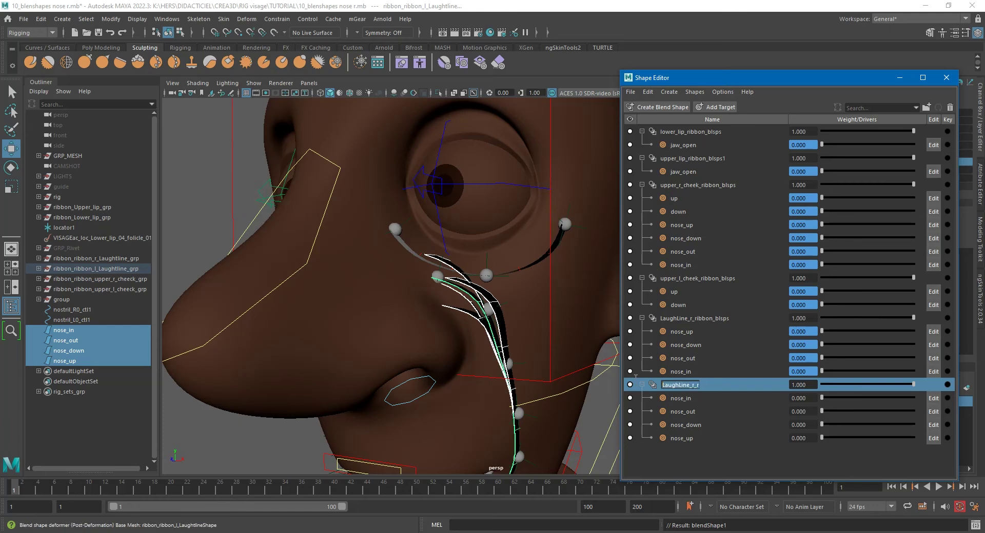
{"action": "left_click", "coordinate": [695, 388]}
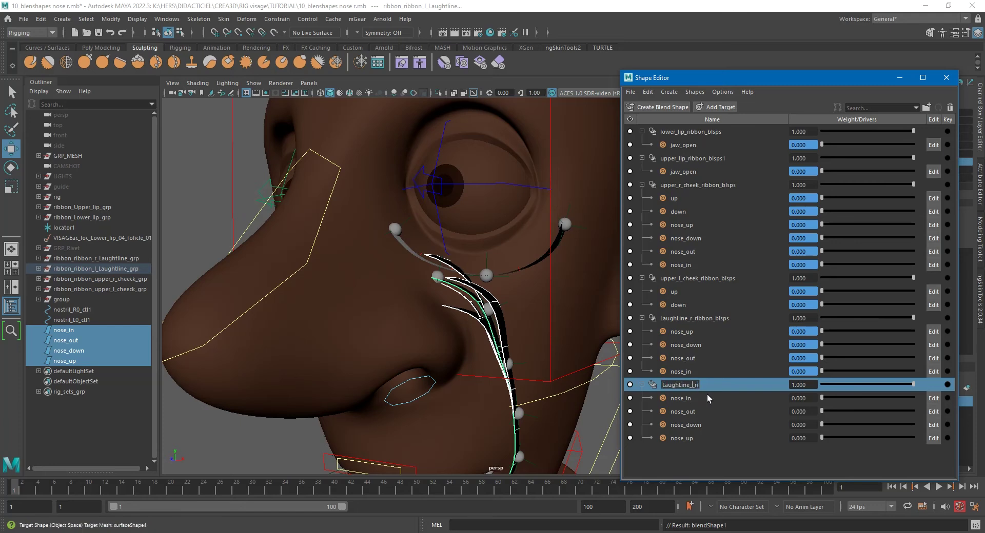
{"action": "key", "text": "Return"}
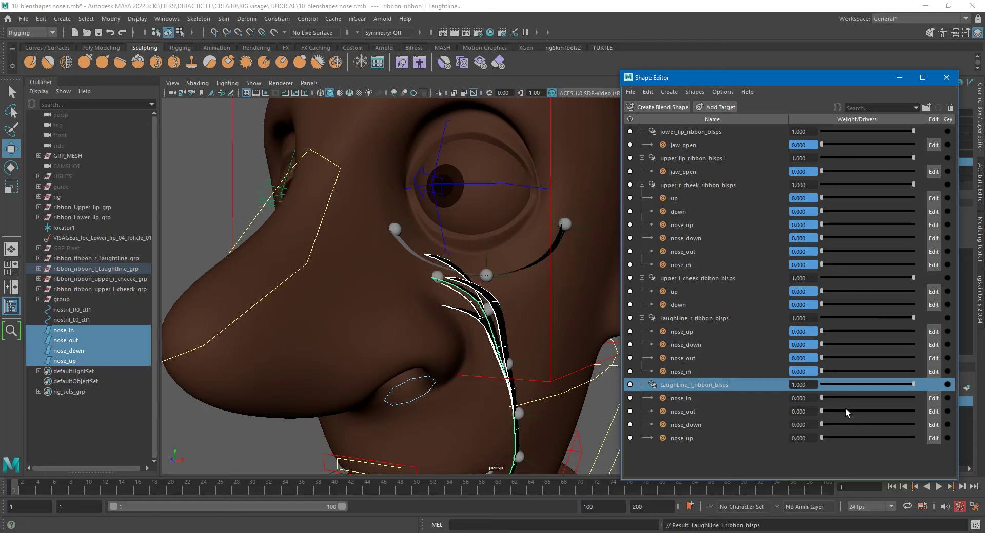
Test the nose_in target weight of LaughLine_l_ribbon_blsps on the left laugh line ribbon
{"action": "left_click_drag", "start_coordinate": [823, 398], "coordinate": [704, 396]}
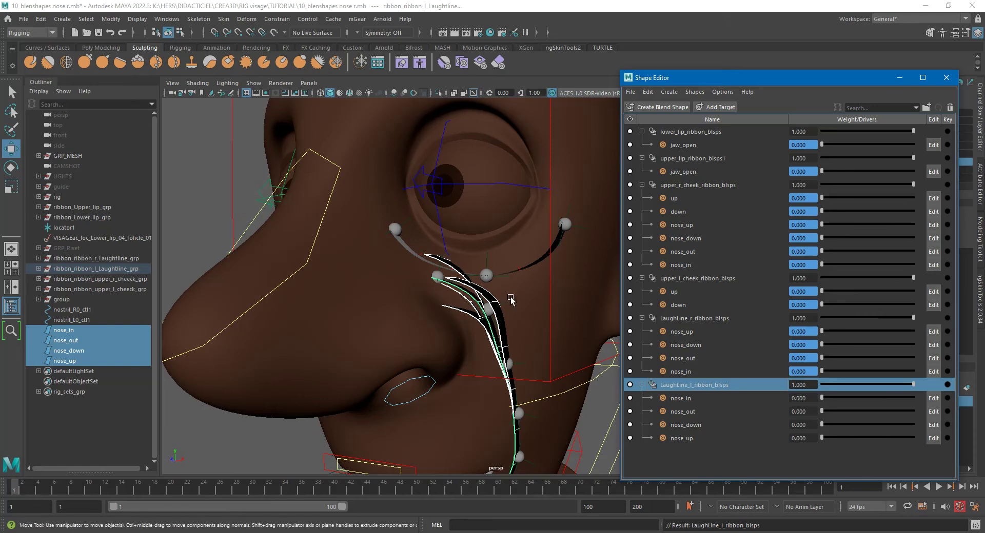
{"action": "left_click_drag", "start_coordinate": [476, 288], "coordinate": [496, 283], "text": "alt"}
Delete the nose_in, nose_out, nose_down and nose_up target surfaces from the scene
{"action": "left_click", "coordinate": [84, 330]}
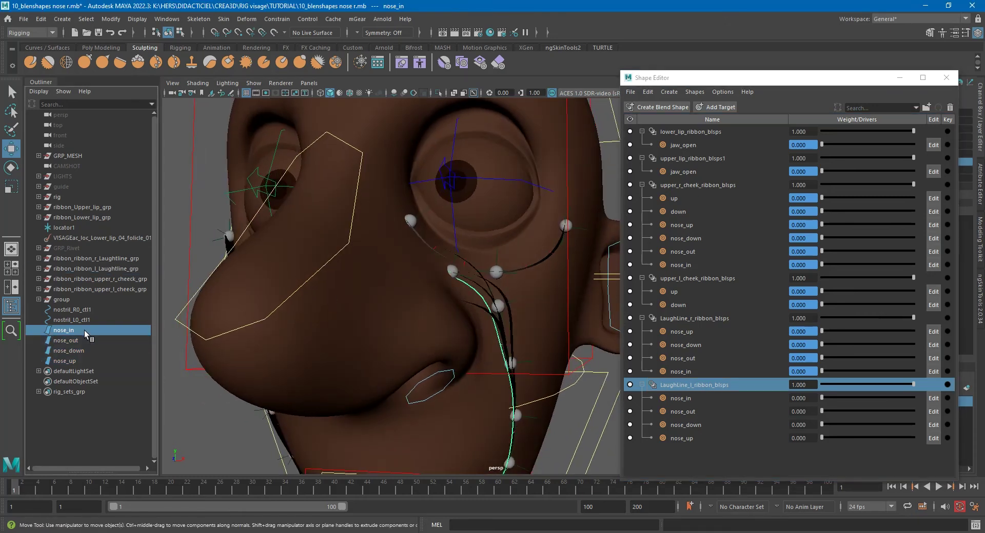
{"action": "left_click", "coordinate": [77, 361], "text": "shift"}
{"action": "key", "text": "Delete"}
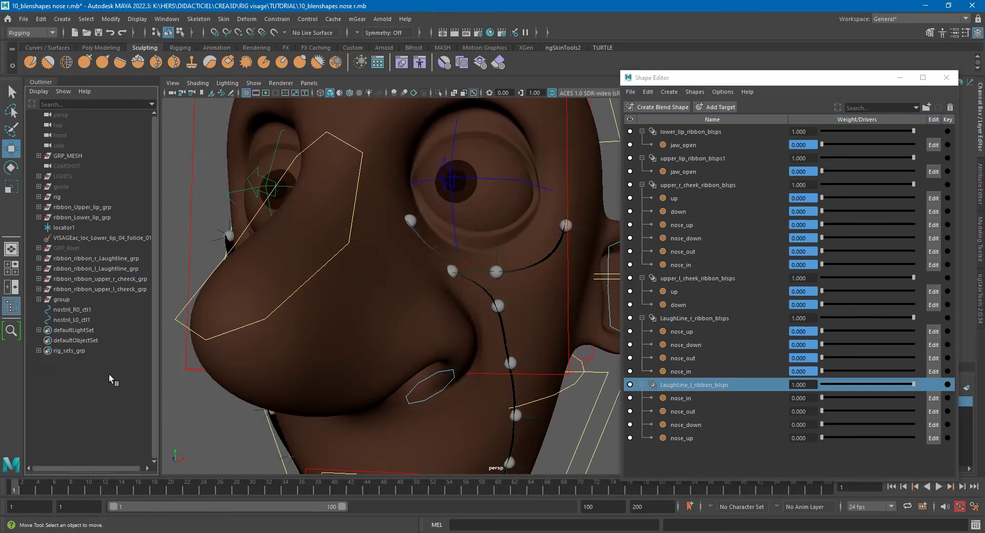
Test the left nostril control nostril_L0_ctl1 by moving it along X, and reset its Translate X to 0
{"action": "left_click_drag", "start_coordinate": [529, 336], "coordinate": [463, 345], "text": "alt"}
{"action": "left_click", "coordinate": [463, 345]}
{"action": "left_click", "coordinate": [464, 346]}
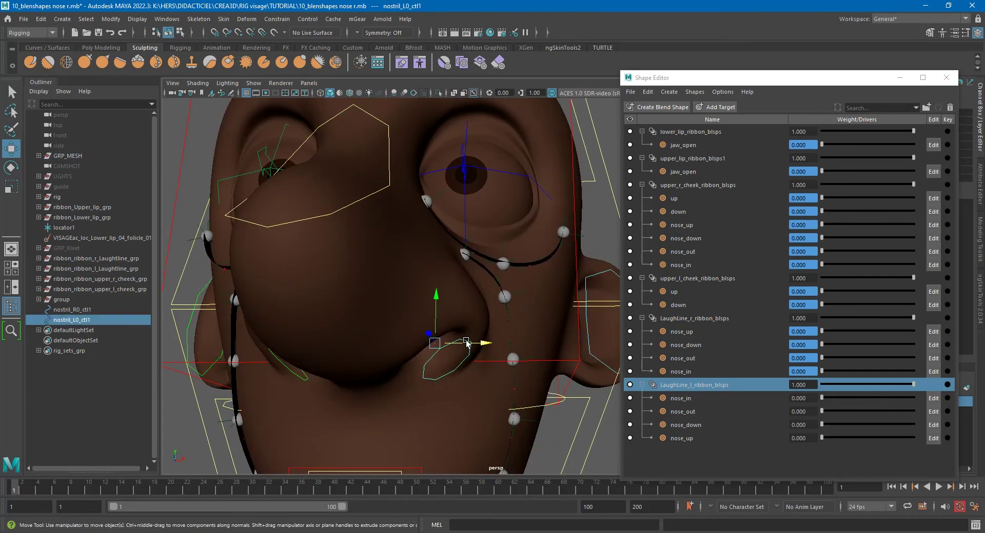
{"action": "left_click_drag", "start_coordinate": [786, 82], "coordinate": [748, 206]}
{"action": "double_click", "coordinate": [952, 112]}
{"action": "type", "text": "0"}
{"action": "key", "text": "Return"}
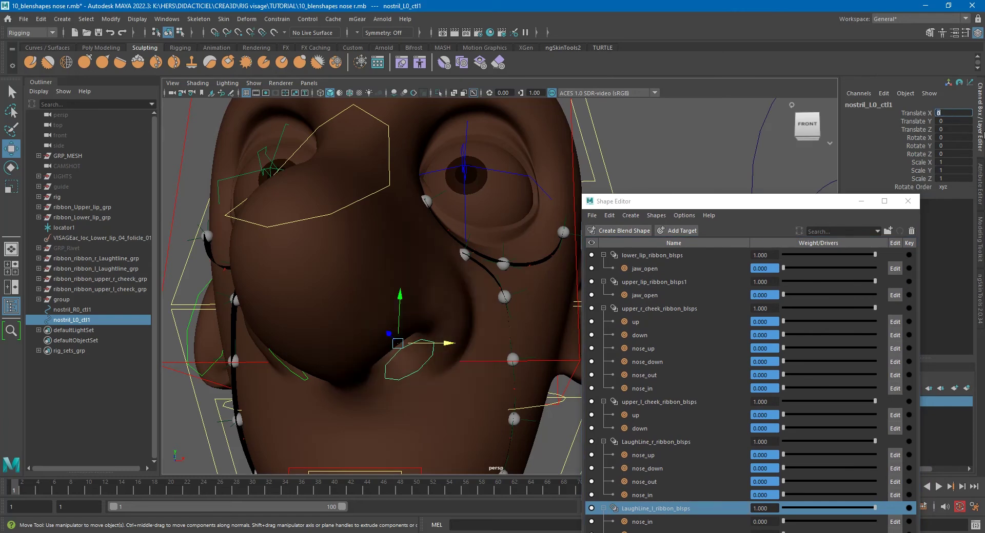
{"action": "left_click_drag", "start_coordinate": [359, 195], "coordinate": [434, 177], "text": "alt"}
{"action": "left_click_drag", "start_coordinate": [768, 198], "coordinate": [754, 68]}
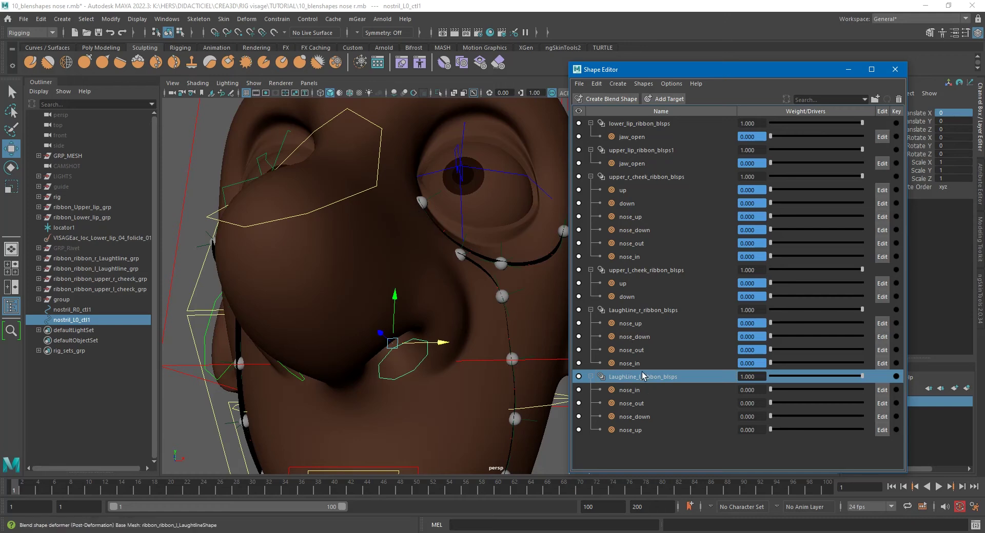
Open the Node Editor beside the Shape Editor and graph the input connections of the LaughLine_r_ribbon_blsps node
{"action": "left_click", "coordinate": [641, 309]}
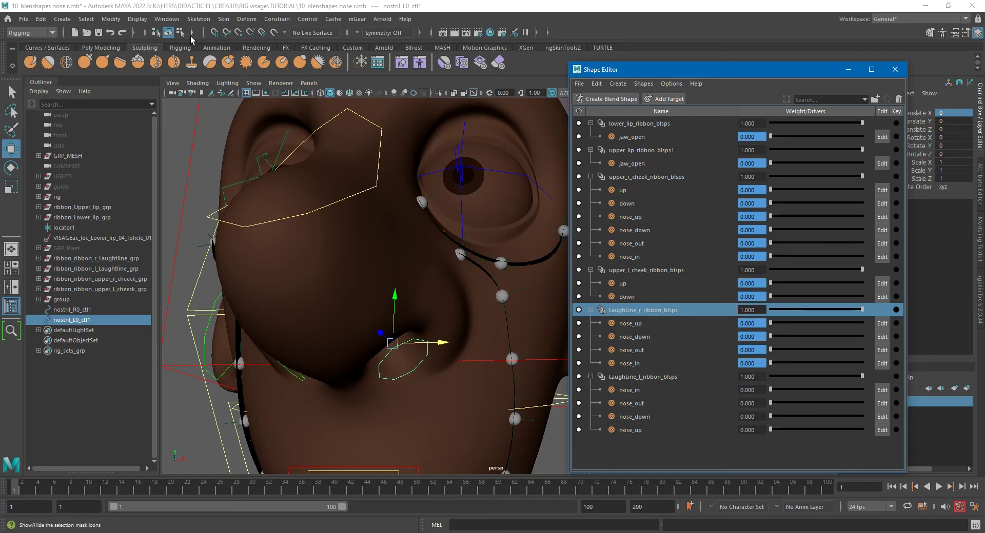
{"action": "left_click", "coordinate": [166, 19]}
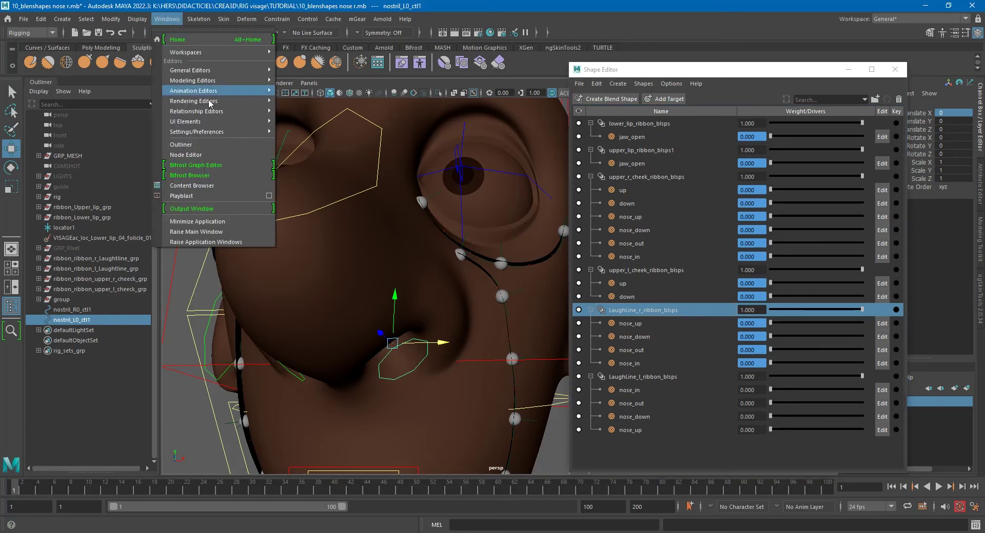
{"action": "left_click", "coordinate": [207, 156]}
{"action": "left_click_drag", "start_coordinate": [273, 174], "coordinate": [484, 100]}
{"action": "left_click", "coordinate": [164, 127]}
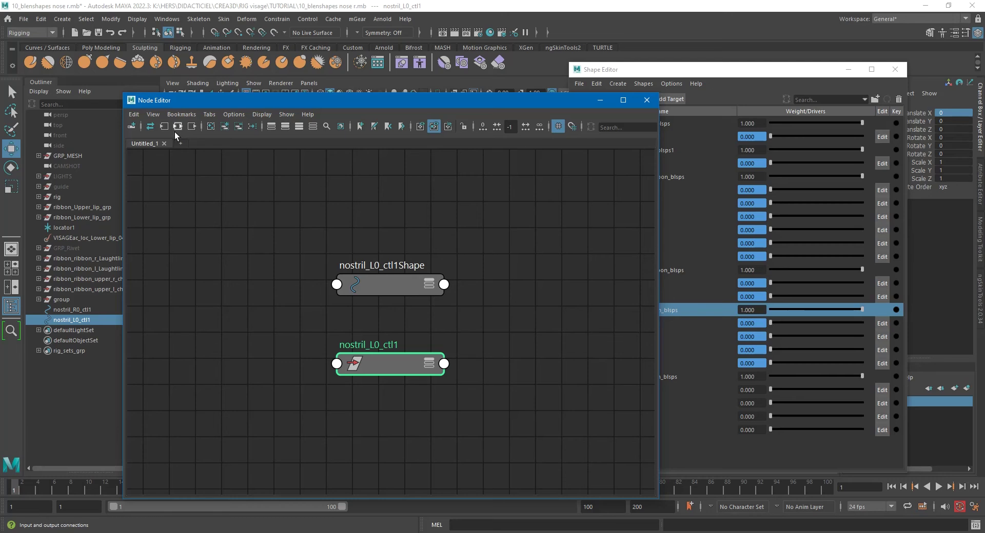
{"action": "left_click_drag", "start_coordinate": [452, 107], "coordinate": [380, 87]}
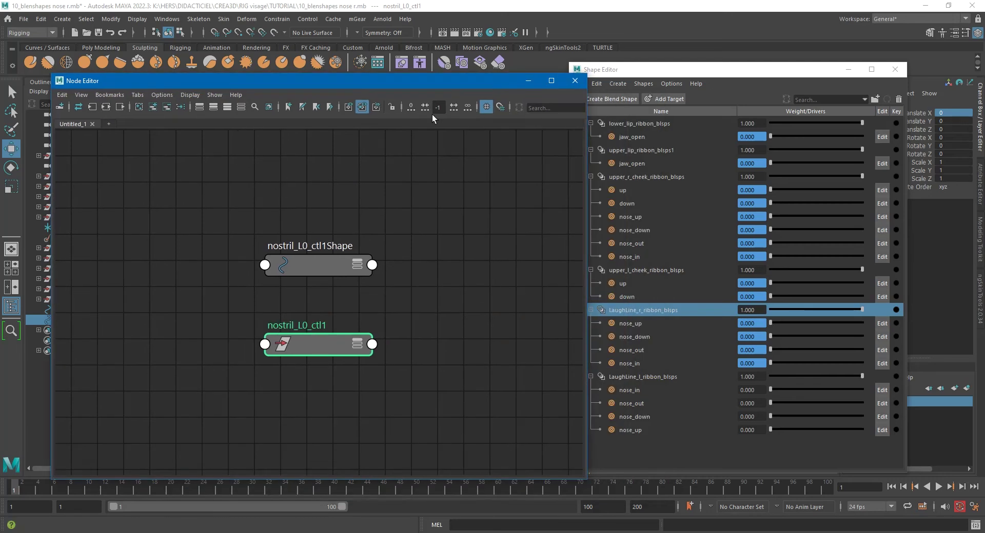
{"action": "right_click", "coordinate": [644, 311]}
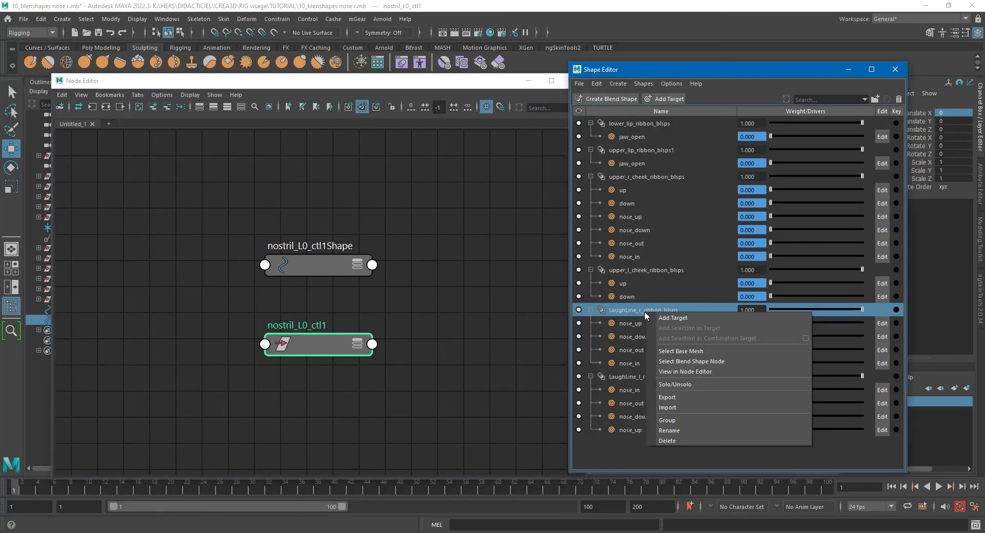
{"action": "left_click", "coordinate": [713, 361]}
{"action": "left_click", "coordinate": [93, 107]}
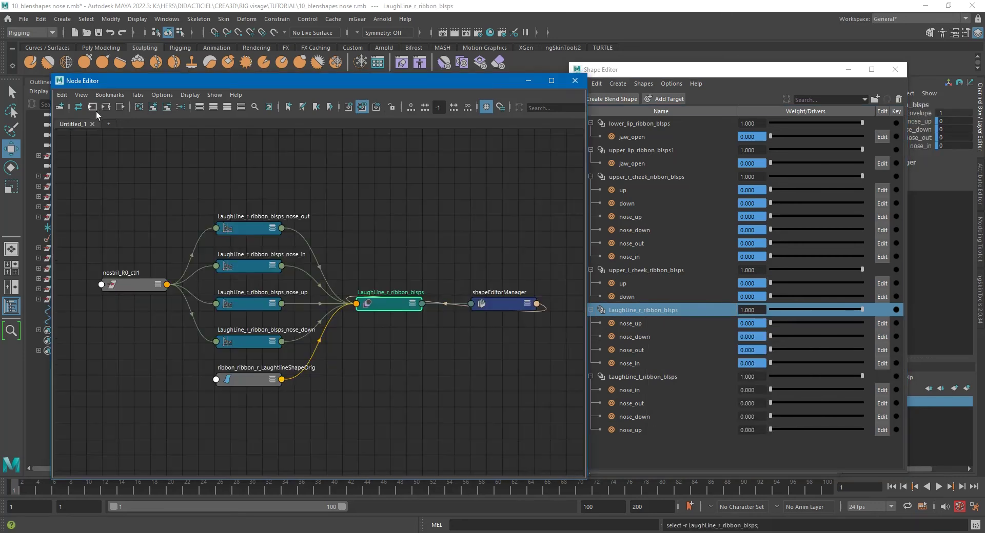
Duplicate the four nose animation curve nodes of LaughLine_r_ribbon_blsps and add the copies to a new Node Editor graph
{"action": "left_click_drag", "start_coordinate": [249, 175], "coordinate": [262, 349]}
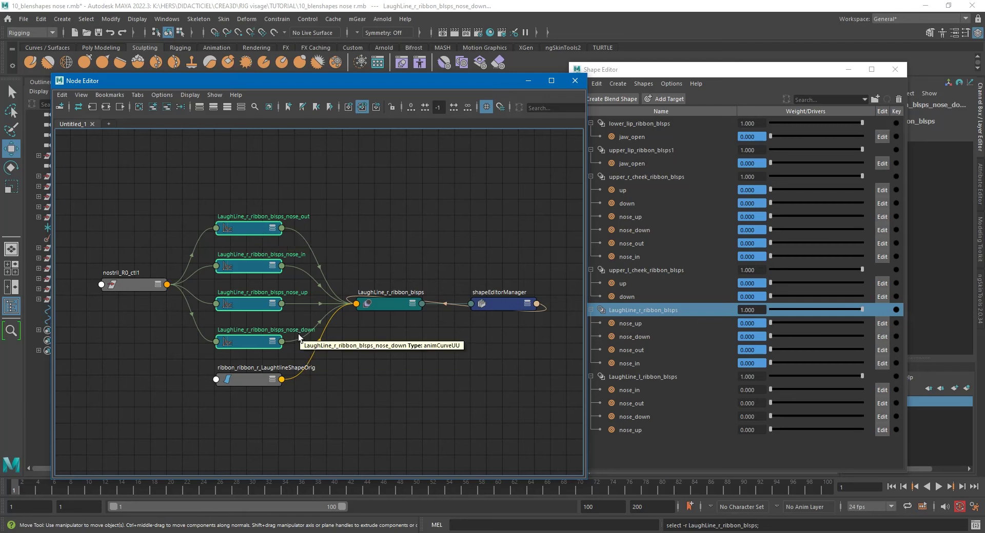
{"action": "key", "text": "ctrl+d"}
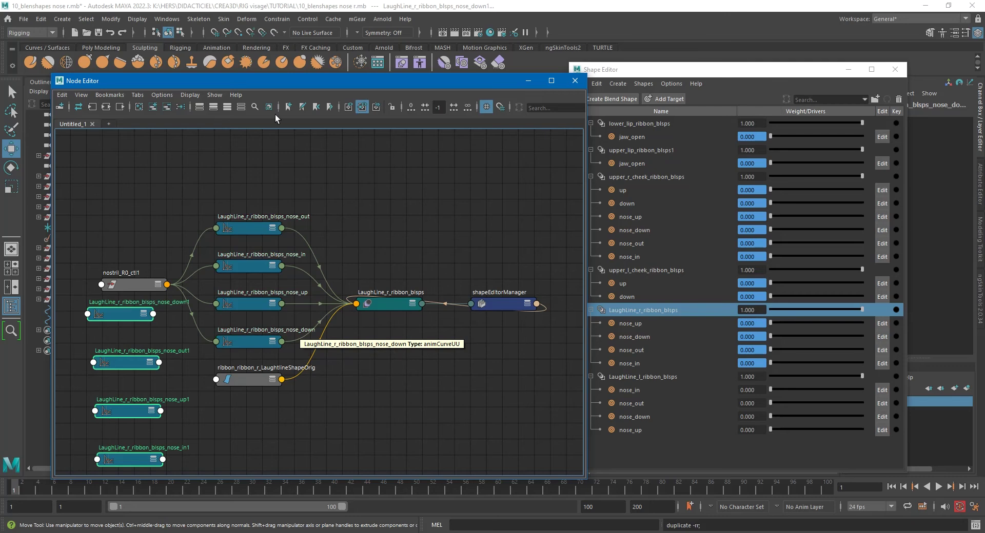
{"action": "left_click", "coordinate": [108, 124]}
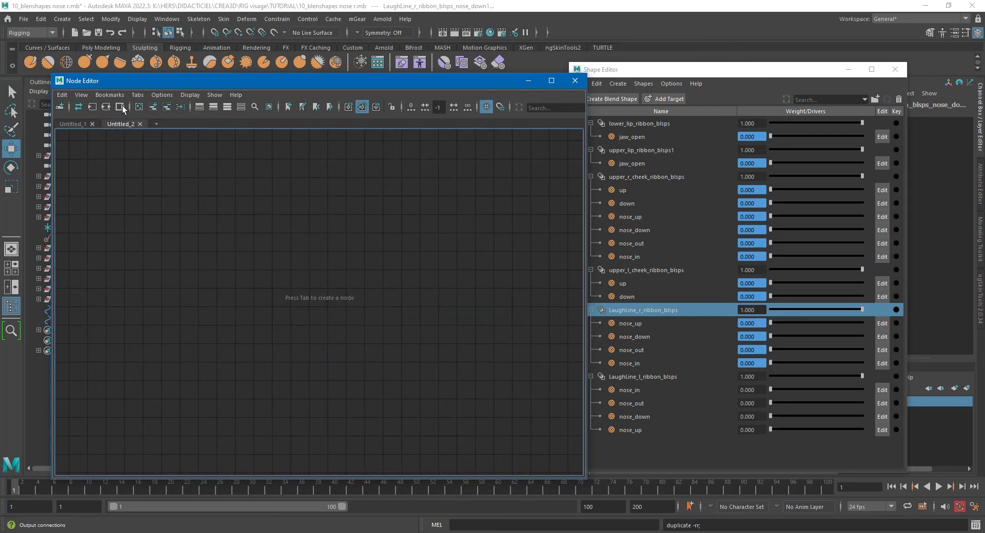
{"action": "left_click", "coordinate": [148, 107]}
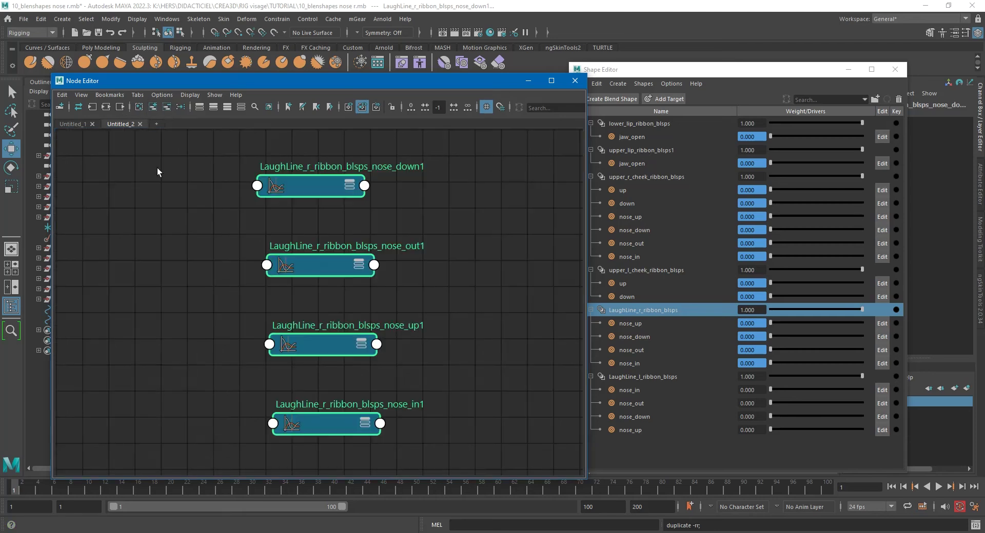
{"action": "scroll", "coordinate": [444, 340], "scroll_direction": "down", "scroll_amount": 4}
{"action": "scroll", "coordinate": [404, 281], "scroll_direction": "up", "scroll_amount": 1}
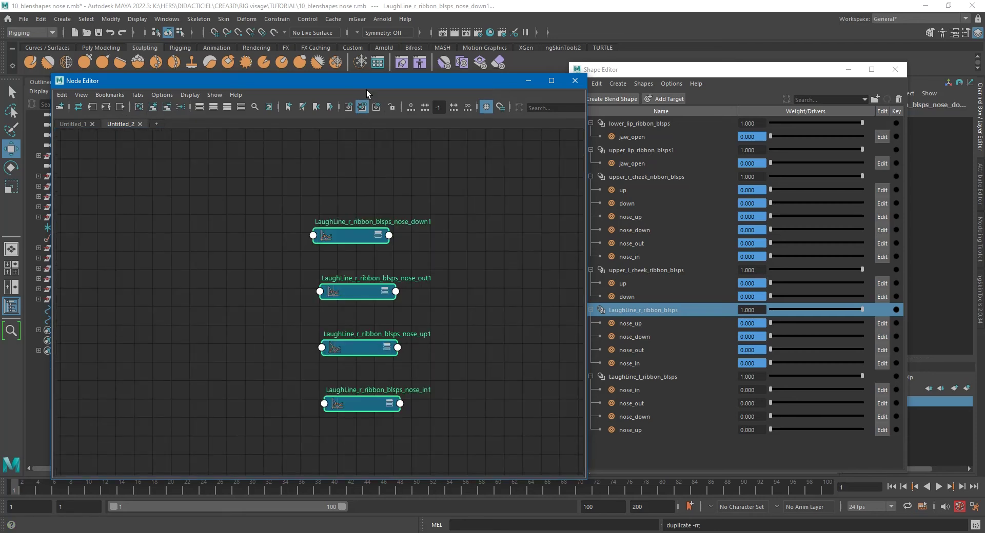
{"action": "left_click_drag", "start_coordinate": [355, 81], "coordinate": [335, 88]}
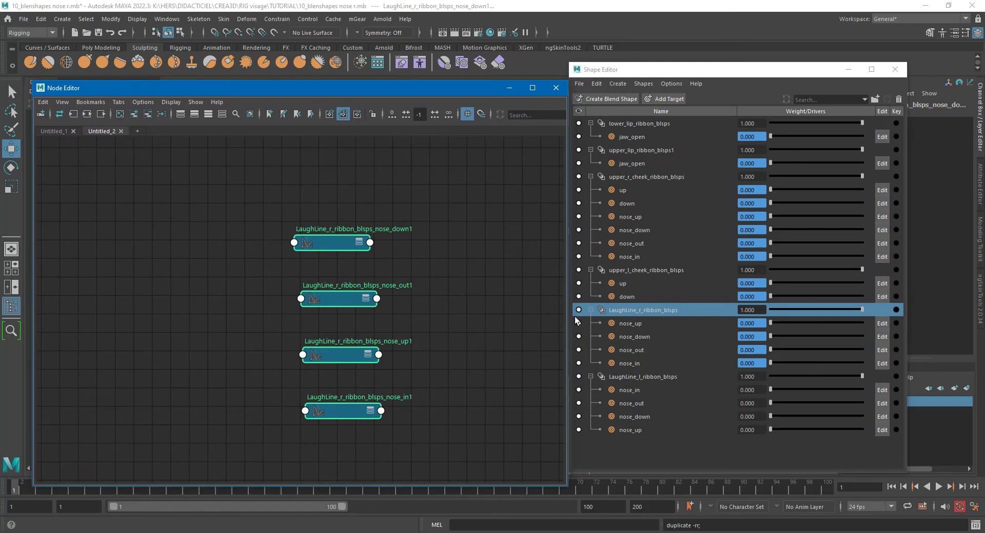
Add the LaughLine_l_ribbon_blsps node to the graph and place it to the right of the duplicated curve nodes
{"action": "left_click", "coordinate": [655, 377]}
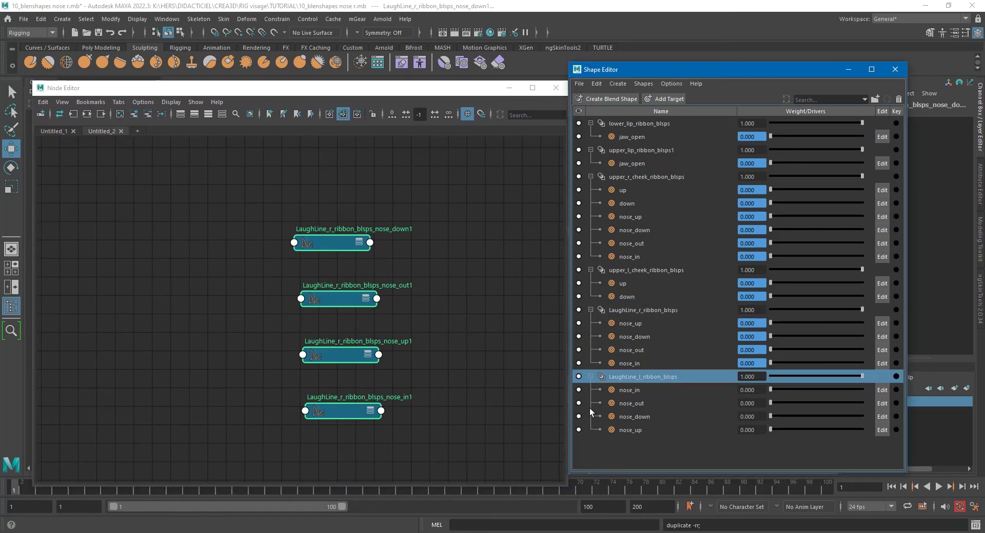
{"action": "right_click", "coordinate": [654, 378]}
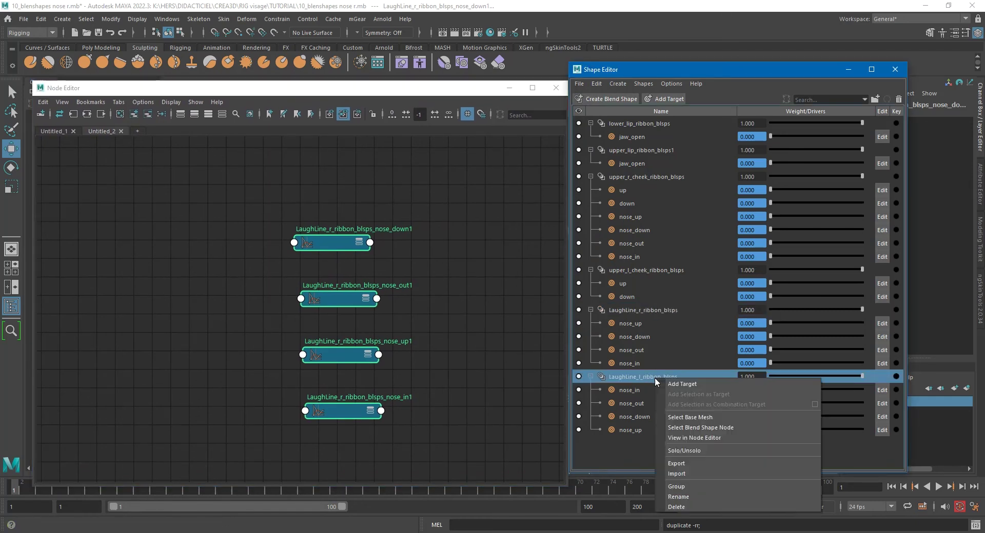
{"action": "left_click", "coordinate": [716, 429]}
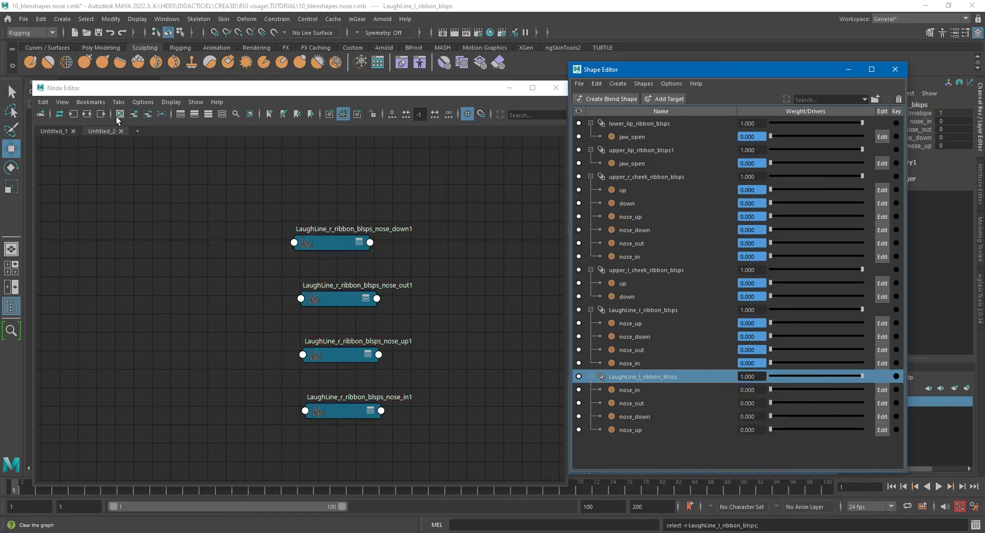
{"action": "left_click", "coordinate": [134, 114]}
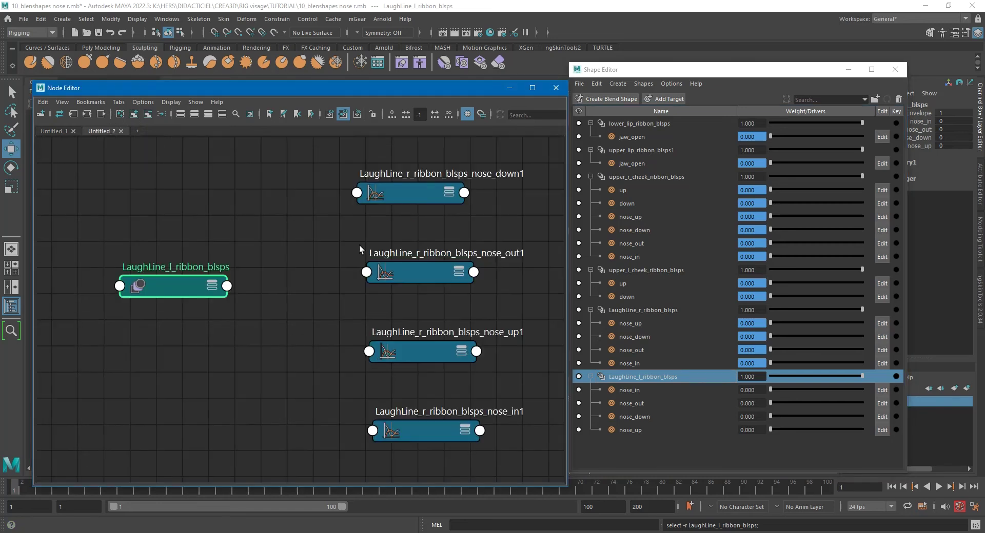
{"action": "left_click_drag", "start_coordinate": [206, 266], "coordinate": [582, 250]}
{"action": "middle_click_drag", "start_coordinate": [500, 277], "coordinate": [260, 263], "text": "alt"}
{"action": "left_click_drag", "start_coordinate": [327, 257], "coordinate": [468, 226]}
Expand the LaughLine_l_ribbon_blsps node to show all its attributes and the individual nose entries under Weight
{"action": "left_click", "coordinate": [467, 221]}
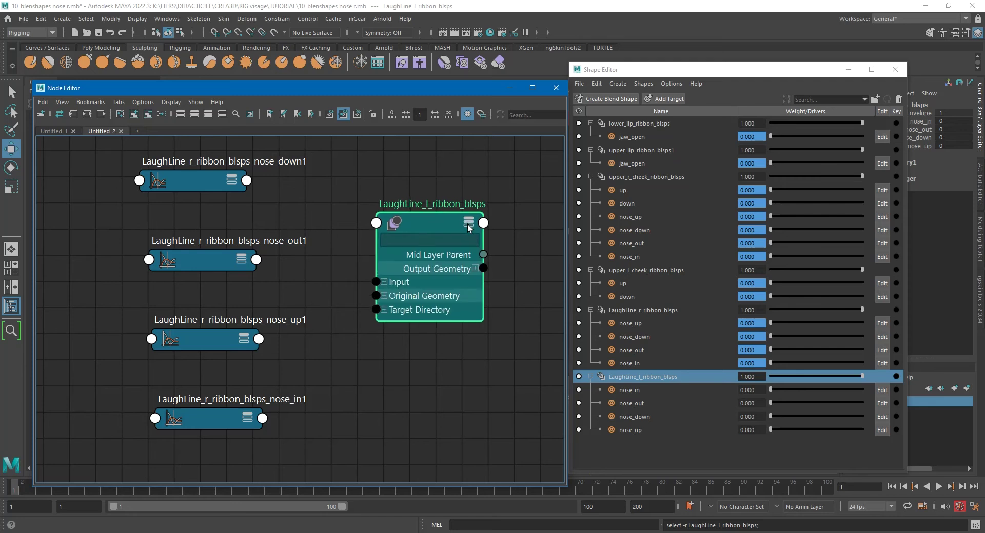
{"action": "left_click_drag", "start_coordinate": [376, 283], "coordinate": [436, 391]}
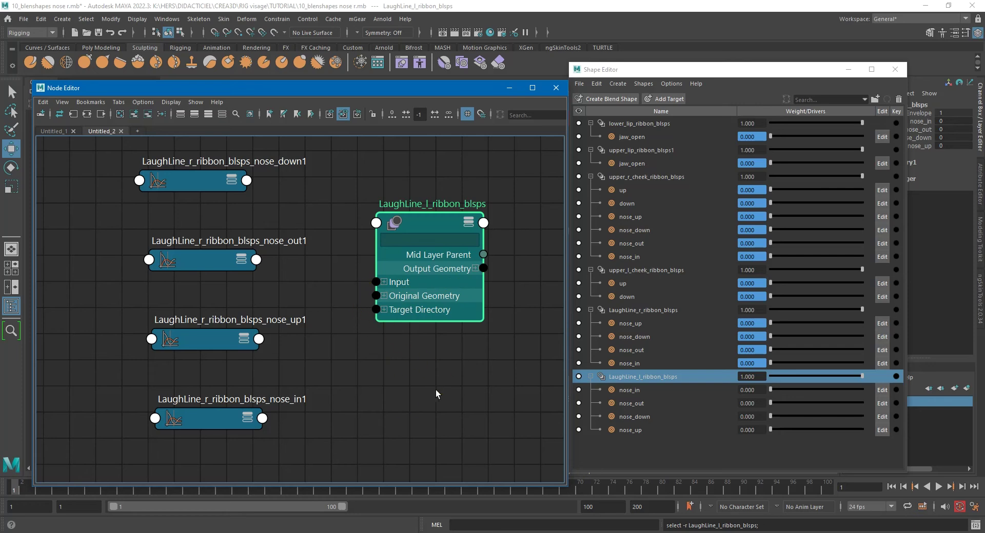
{"action": "left_click", "coordinate": [384, 282]}
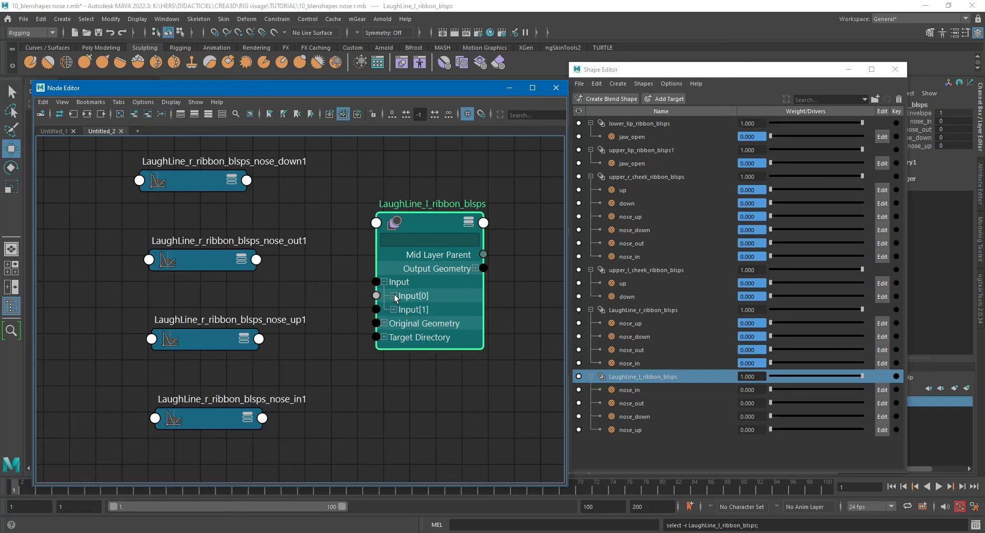
{"action": "left_click_drag", "start_coordinate": [385, 326], "coordinate": [383, 324]}
{"action": "left_click", "coordinate": [383, 323]}
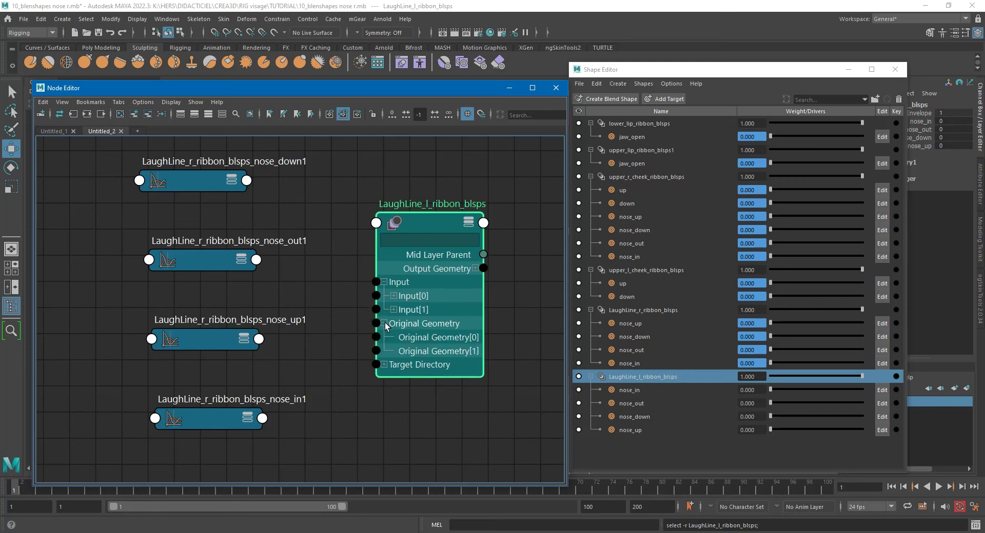
{"action": "left_click", "coordinate": [384, 365]}
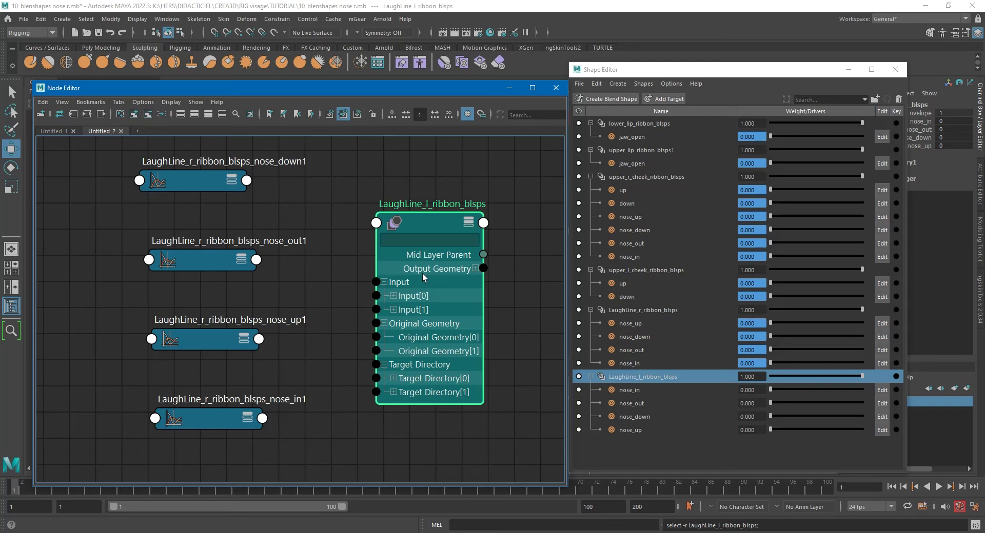
{"action": "left_click_drag", "start_coordinate": [430, 221], "coordinate": [438, 152]}
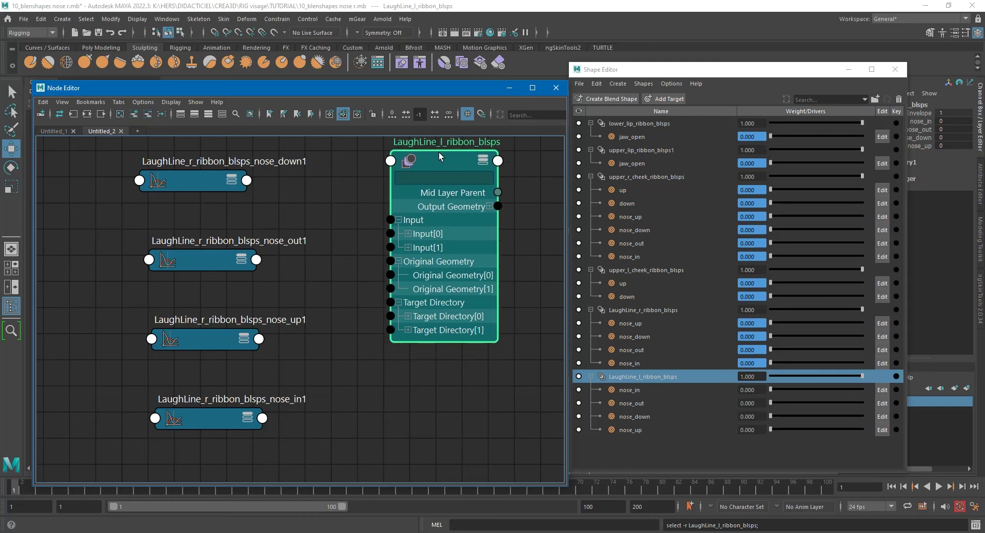
{"action": "left_click", "coordinate": [481, 162]}
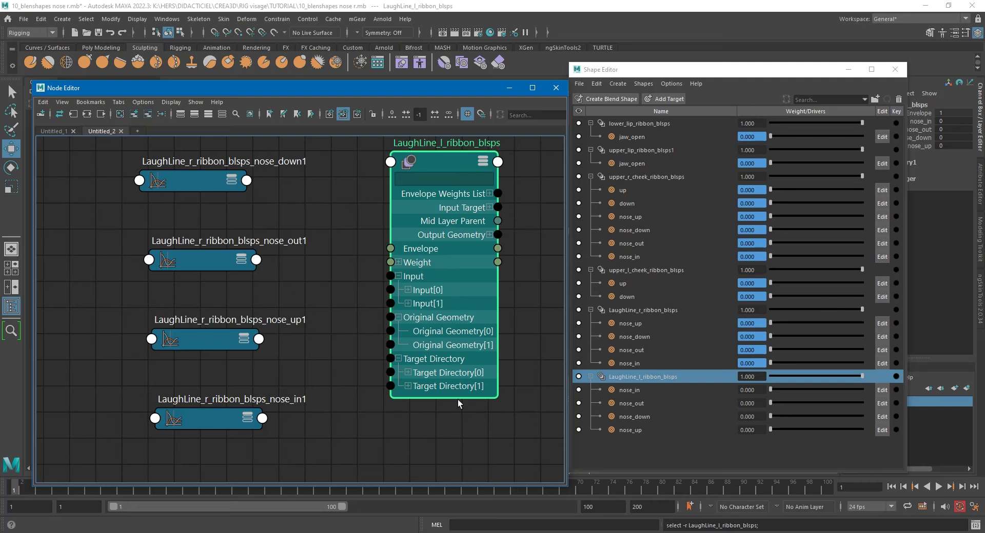
{"action": "left_click_drag", "start_coordinate": [413, 266], "coordinate": [388, 274]}
{"action": "left_click", "coordinate": [399, 262]}
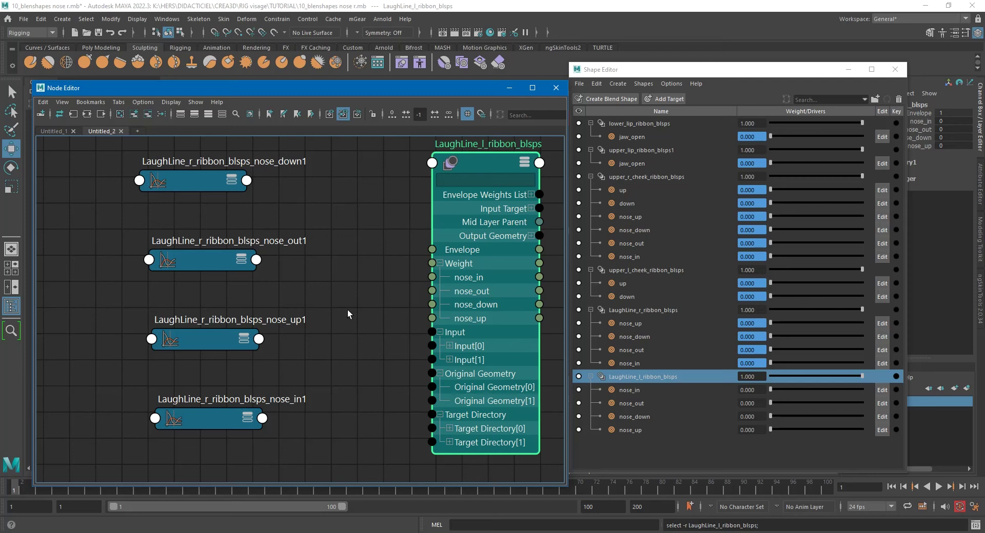
Connect the output of LaughLine_r_ribbon_blsps_nose_down1 to the nose_down weight of LaughLine_l_ribbon_blsps
{"action": "left_click", "coordinate": [246, 180]}
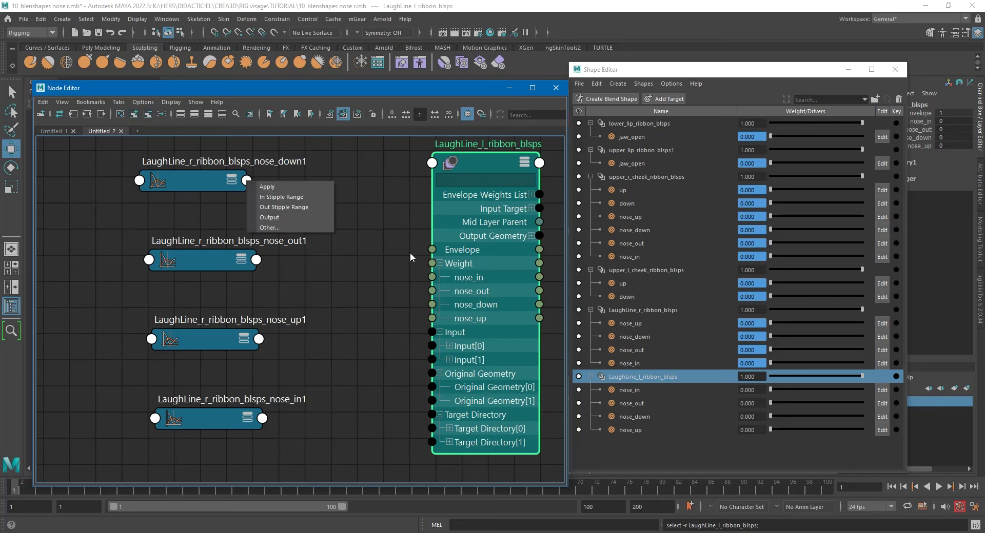
{"action": "left_click", "coordinate": [243, 178]}
{"action": "left_click", "coordinate": [247, 181]}
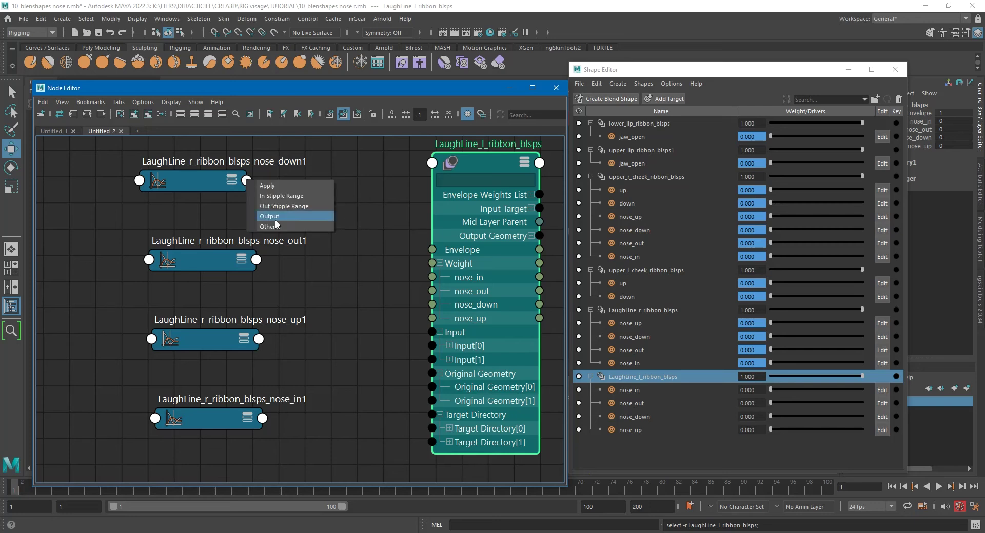
{"action": "left_click", "coordinate": [276, 226]}
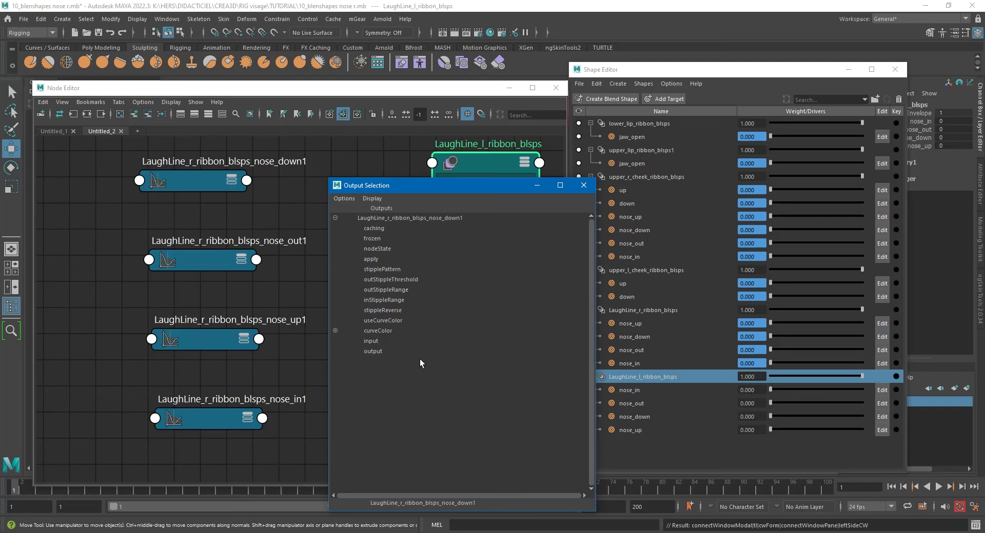
{"action": "left_click", "coordinate": [408, 351]}
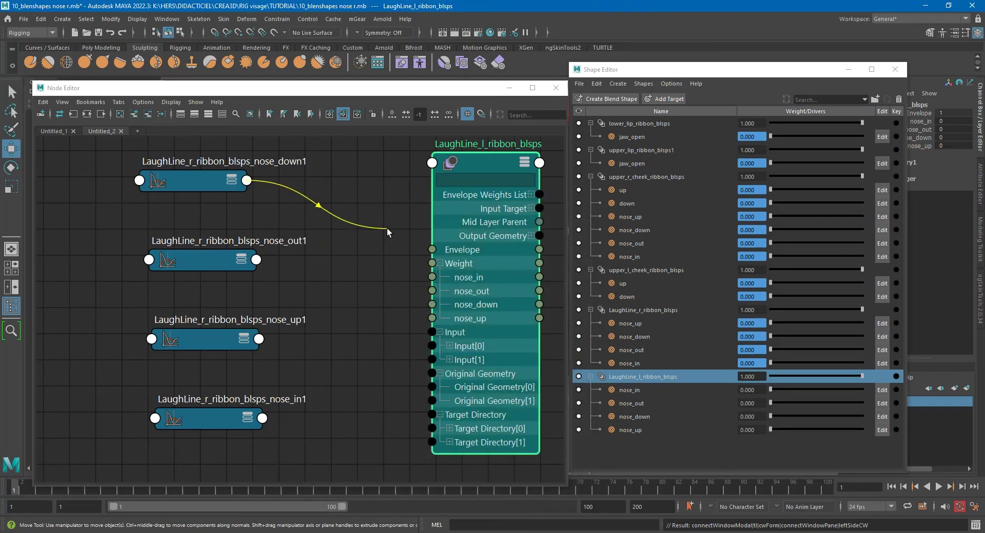
{"action": "left_click", "coordinate": [432, 304]}
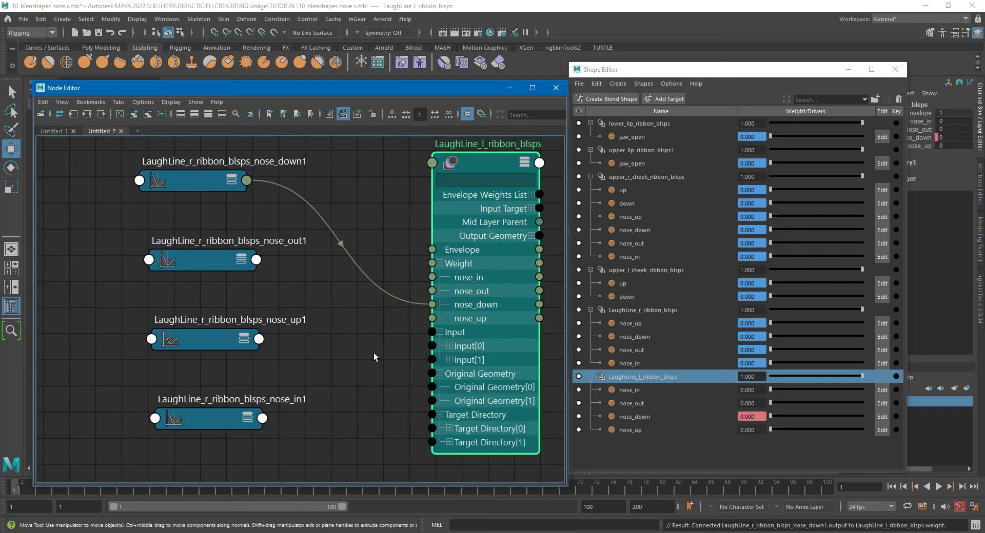
Connect the output of LaughLine_r_ribbon_blsps_nose_out1 to the nose_out weight of LaughLine_l_ribbon_blsps
{"action": "left_click", "coordinate": [256, 260]}
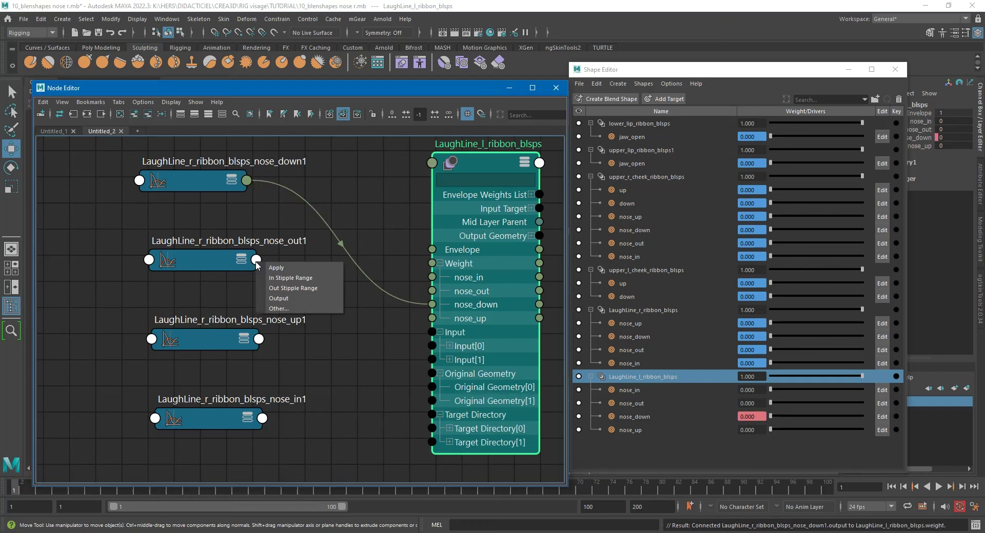
{"action": "left_click", "coordinate": [290, 309]}
{"action": "double_click", "coordinate": [380, 350]}
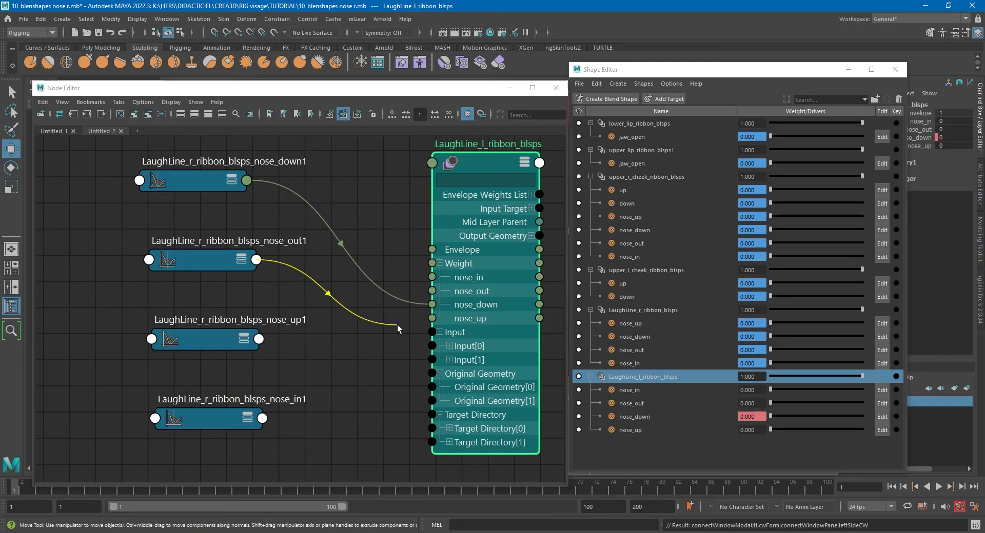
{"action": "left_click", "coordinate": [432, 291]}
Place the nose_down1 and nose_up1 curve nodes below nose_out1 and connect nose_up1's output to the nose_up weight of LaughLine_l_ribbon_blsps
{"action": "left_click_drag", "start_coordinate": [210, 180], "coordinate": [206, 288]}
{"action": "left_click_drag", "start_coordinate": [220, 340], "coordinate": [207, 350]}
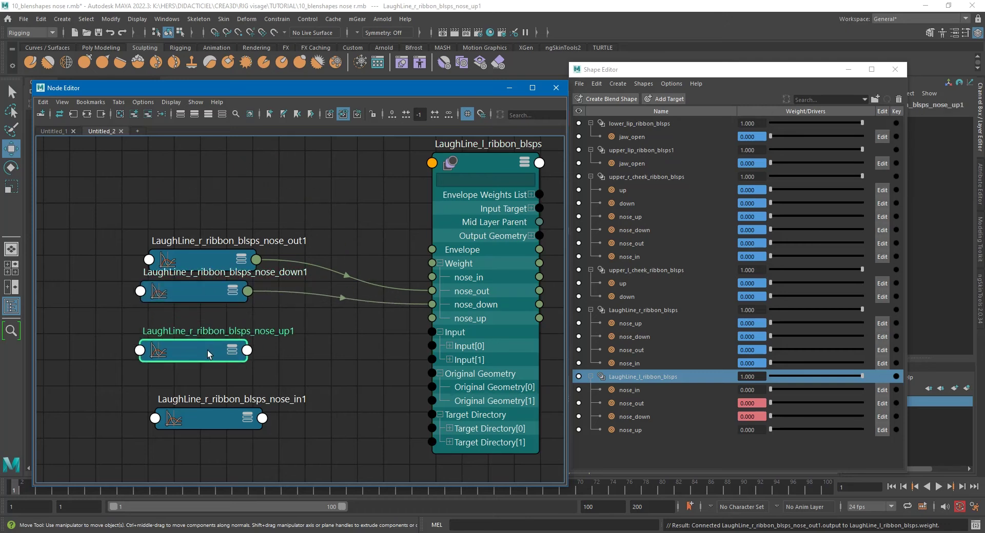
{"action": "left_click", "coordinate": [247, 350]}
{"action": "left_click", "coordinate": [275, 399]}
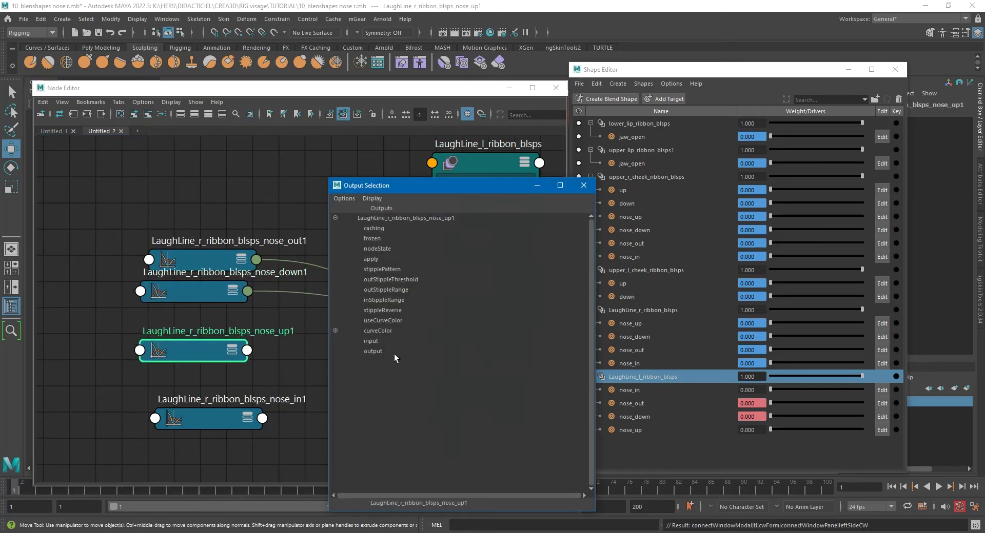
{"action": "left_click", "coordinate": [382, 351]}
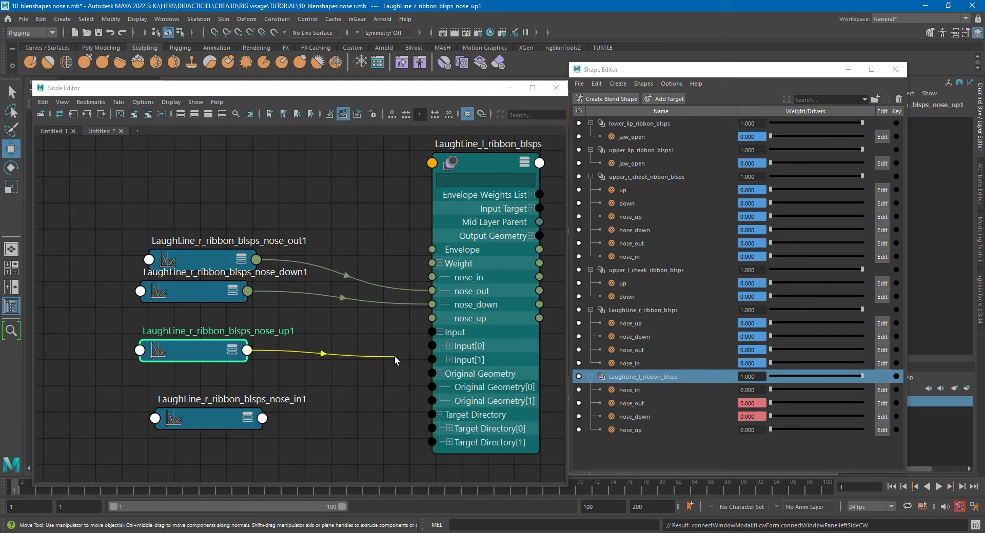
{"action": "left_click", "coordinate": [432, 318]}
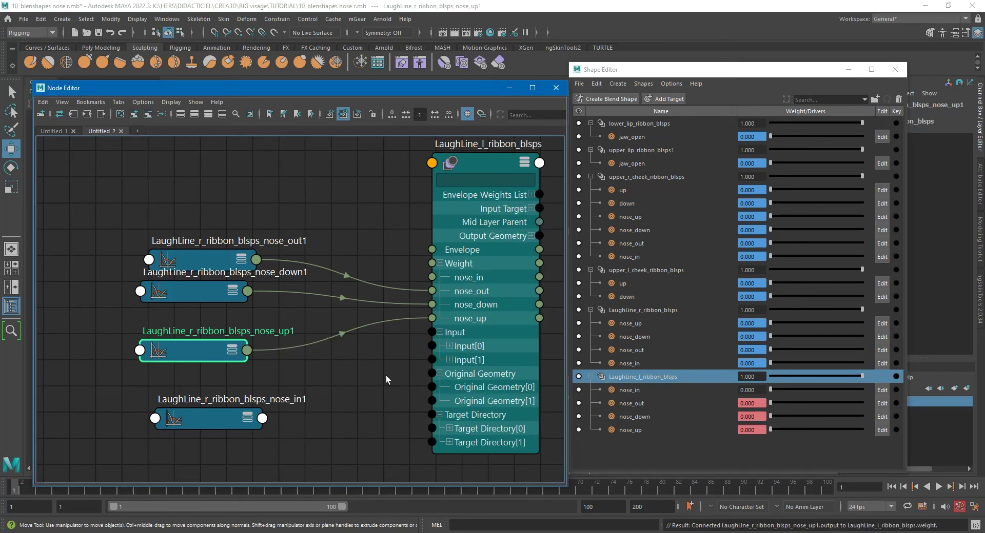
Connect the output of LaughLine_r_ribbon_blsps_nose_in1 to the nose_in weight of LaughLine_l_ribbon_blsps
{"action": "left_click", "coordinate": [262, 420]}
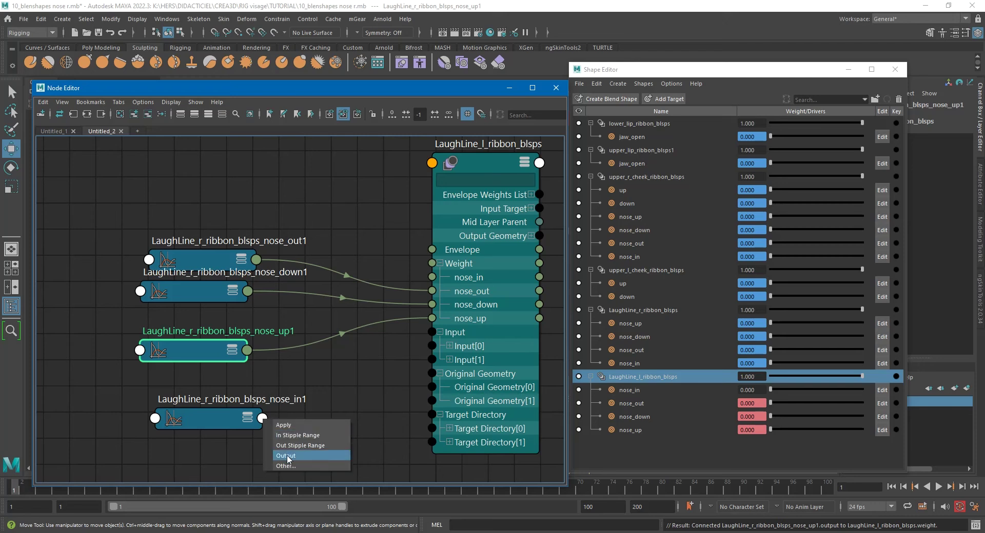
{"action": "left_click", "coordinate": [304, 464]}
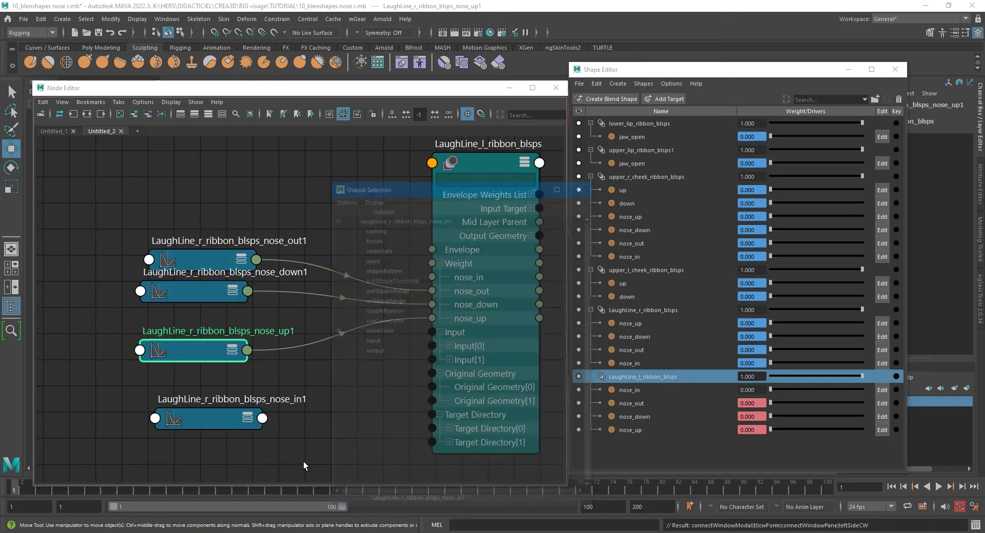
{"action": "left_click", "coordinate": [382, 354]}
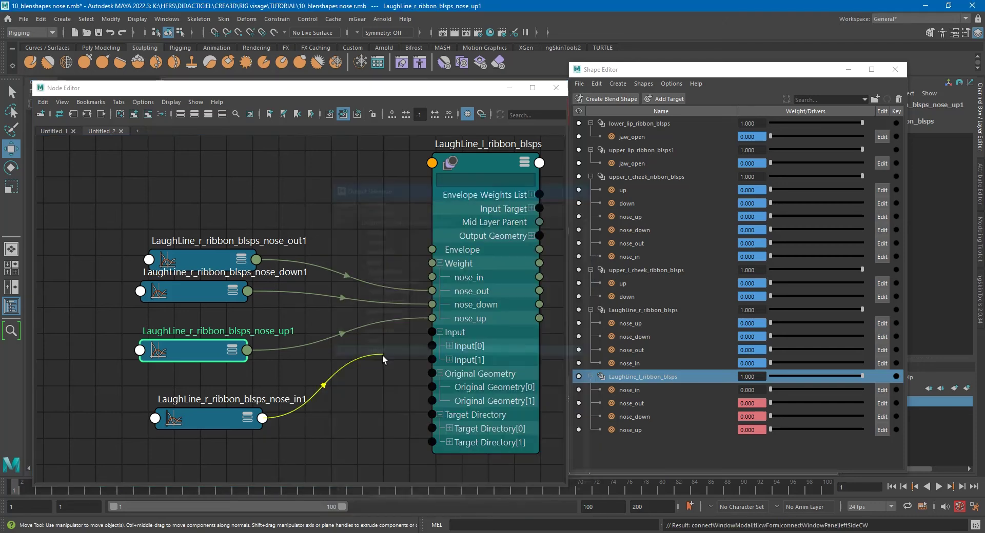
{"action": "left_click", "coordinate": [432, 277]}
Stack the four curve nodes from top to bottom as nose_in1, nose_out1, nose_down1 and nose_up1, matching the weight order
{"action": "left_click", "coordinate": [247, 405], "text": "shift"}
{"action": "left_click_drag", "start_coordinate": [247, 406], "coordinate": [217, 209]}
{"action": "left_click", "coordinate": [235, 411]}
{"action": "left_click", "coordinate": [202, 327]}
{"action": "left_click_drag", "start_coordinate": [202, 327], "coordinate": [192, 389]}
{"action": "left_click_drag", "start_coordinate": [192, 294], "coordinate": [191, 327]}
{"action": "left_click_drag", "start_coordinate": [195, 258], "coordinate": [183, 262]}
{"action": "scroll", "coordinate": [277, 294], "scroll_direction": "down", "scroll_amount": 5}
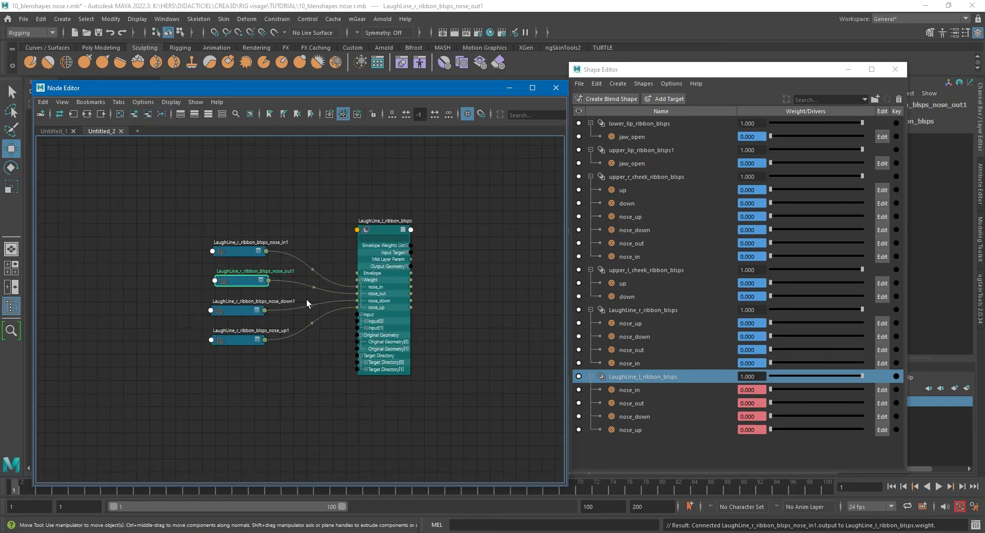
Select the left nostril control nostril_L0_ctl1 in the scene and add it to the current Node Editor graph
{"action": "left_click_drag", "start_coordinate": [385, 95], "coordinate": [771, 70]}
{"action": "left_click", "coordinate": [396, 350]}
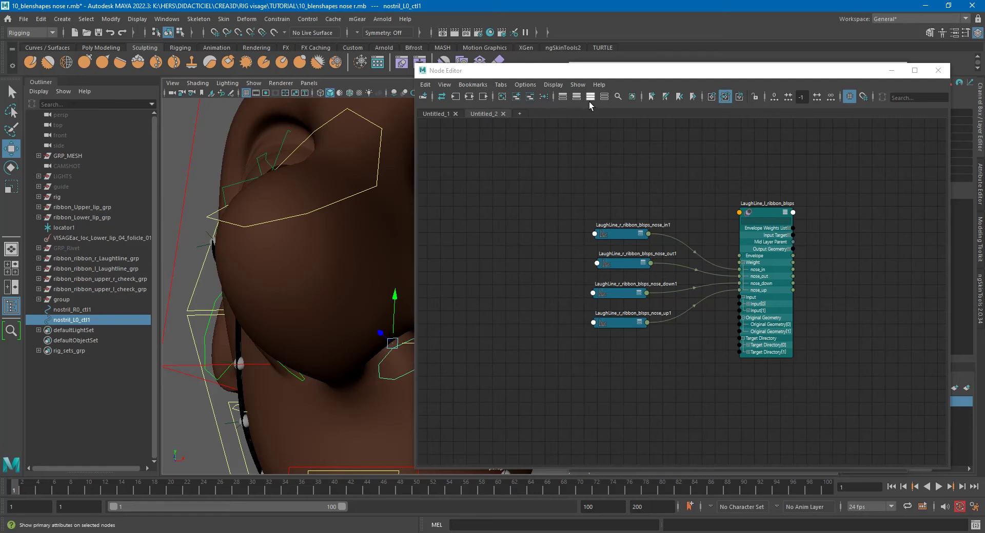
{"action": "left_click", "coordinate": [503, 97]}
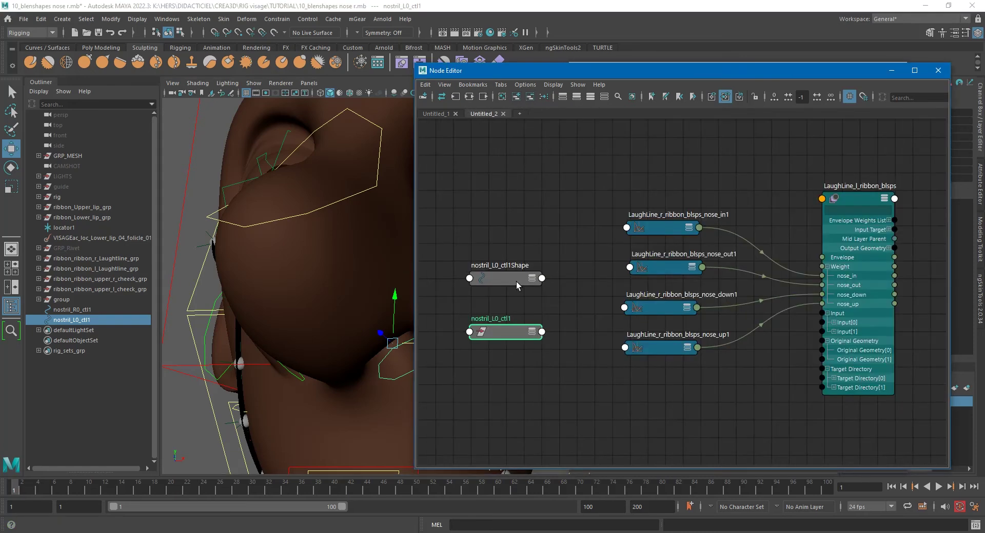
Place nostril_L0_ctl1 left of the curve nodes, expand its Translate X, Y and Z outputs, and move its shape node out of the way
{"action": "left_click_drag", "start_coordinate": [507, 332], "coordinate": [560, 151]}
{"action": "left_click", "coordinate": [537, 201]}
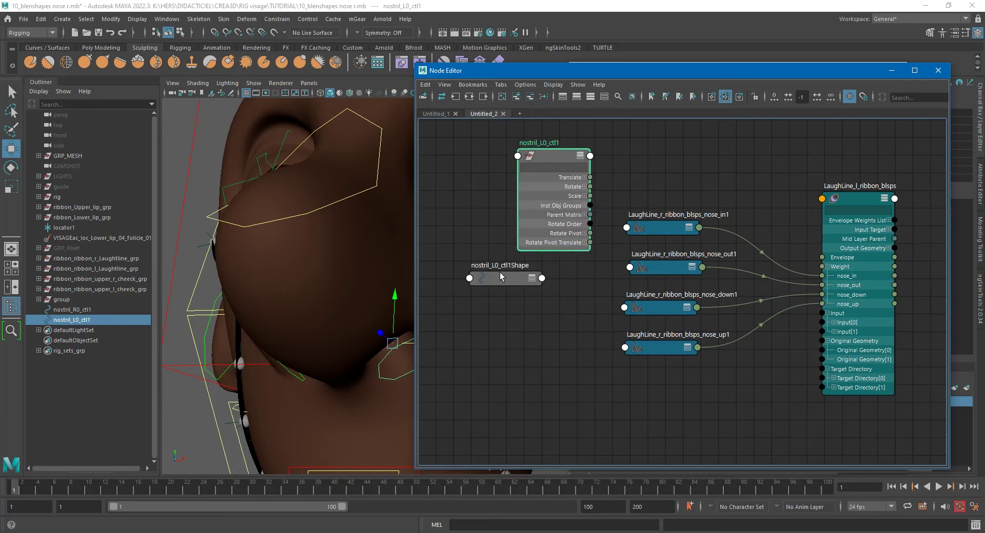
{"action": "left_click_drag", "start_coordinate": [500, 273], "coordinate": [442, 444]}
{"action": "left_click_drag", "start_coordinate": [534, 179], "coordinate": [539, 229]}
{"action": "left_click", "coordinate": [525, 230]}
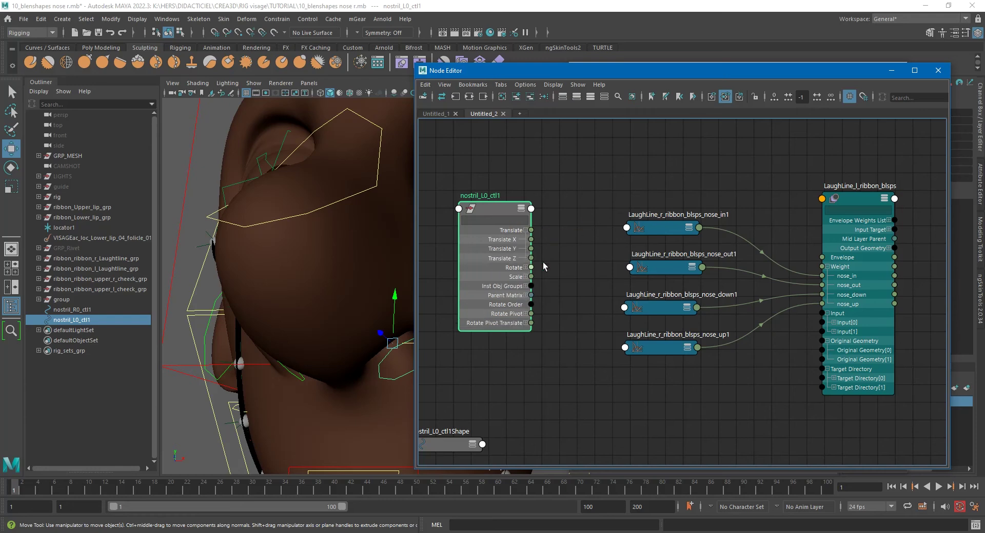
{"action": "middle_click_drag", "start_coordinate": [550, 263], "coordinate": [578, 274], "text": "alt"}
{"action": "right_click_drag", "start_coordinate": [578, 274], "coordinate": [637, 274], "text": "alt"}
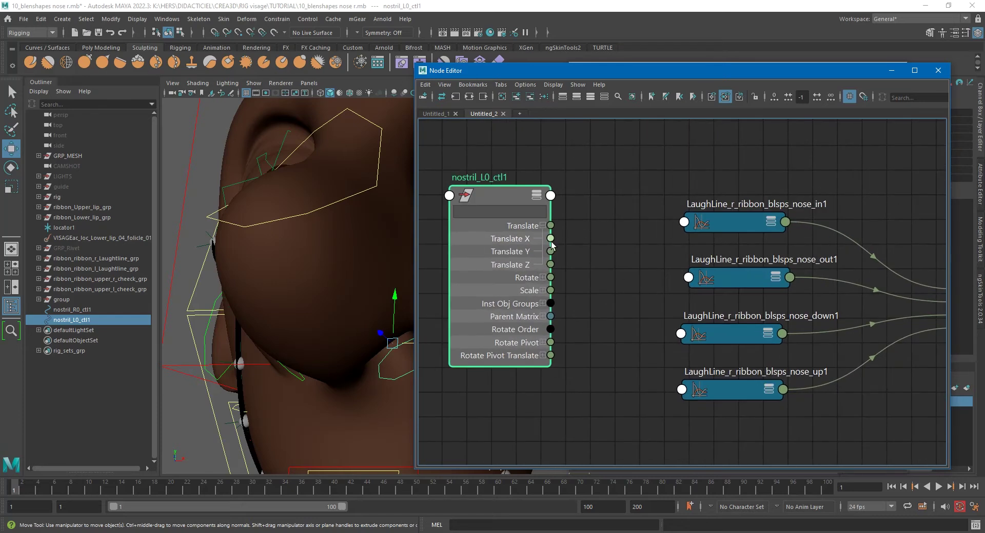
Connect nostril_L0_ctl1's Translate X to the input of both the nose_in1 and nose_out1 curve nodes
{"action": "left_click_drag", "start_coordinate": [550, 238], "coordinate": [683, 222]}
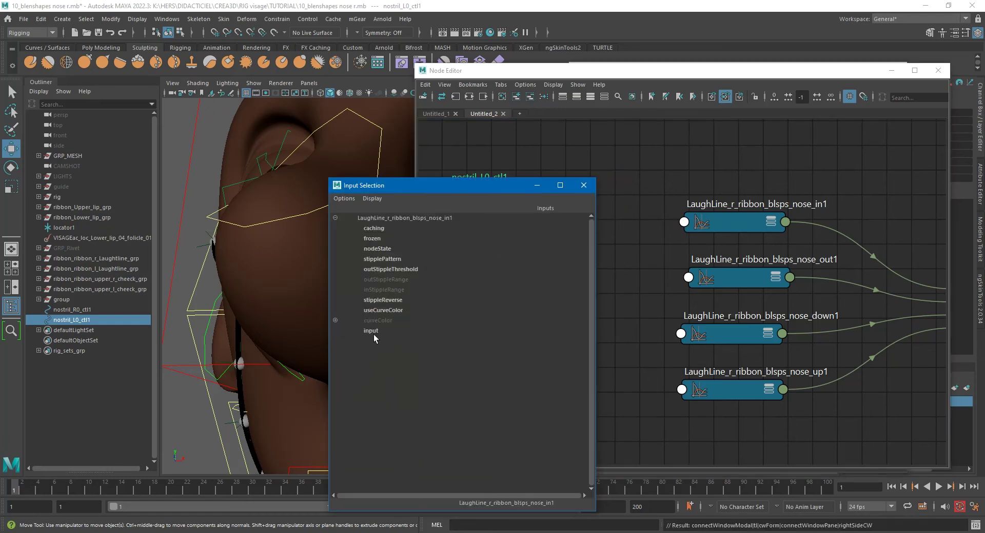
{"action": "left_click", "coordinate": [373, 333]}
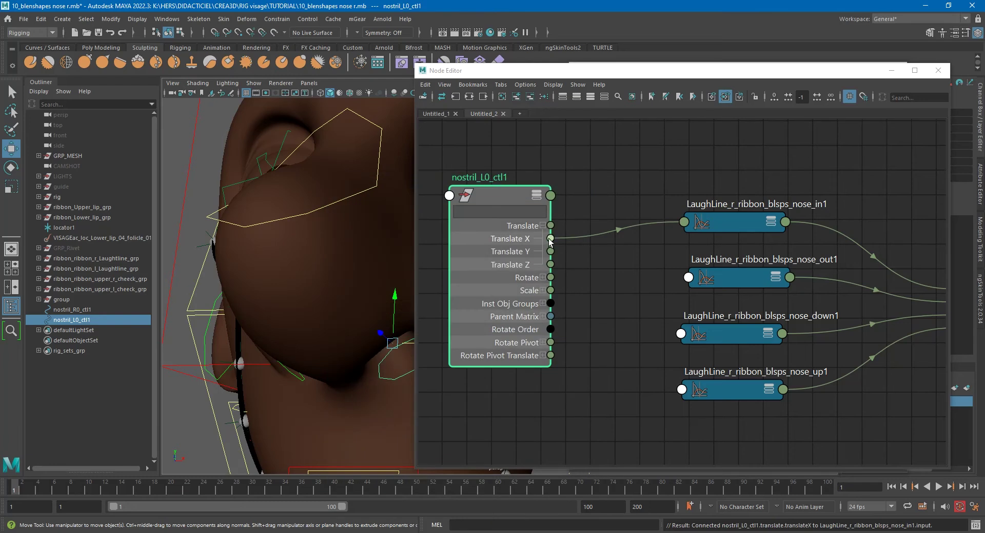
{"action": "left_click_drag", "start_coordinate": [550, 239], "coordinate": [574, 243]}
{"action": "left_click_drag", "start_coordinate": [616, 283], "coordinate": [689, 278]}
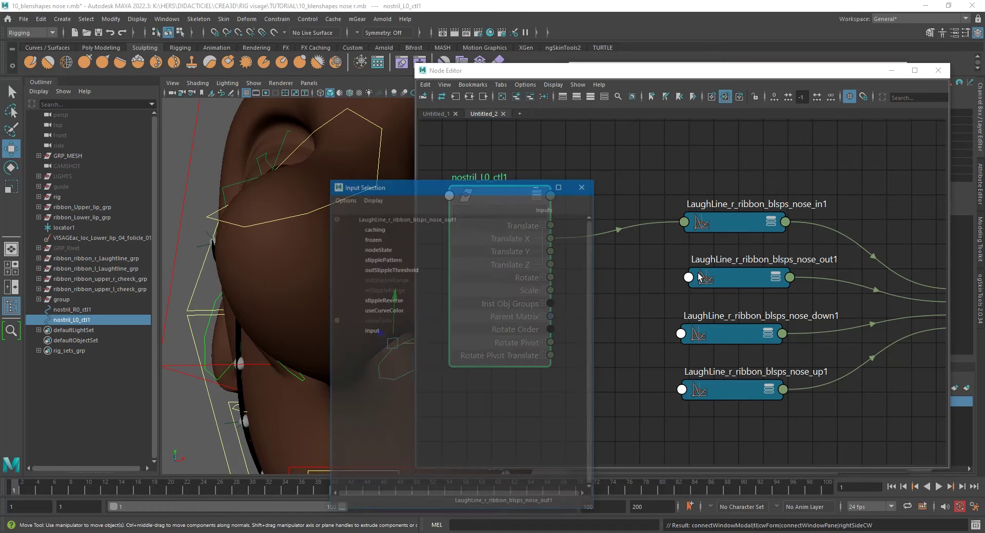
{"action": "left_click", "coordinate": [372, 331]}
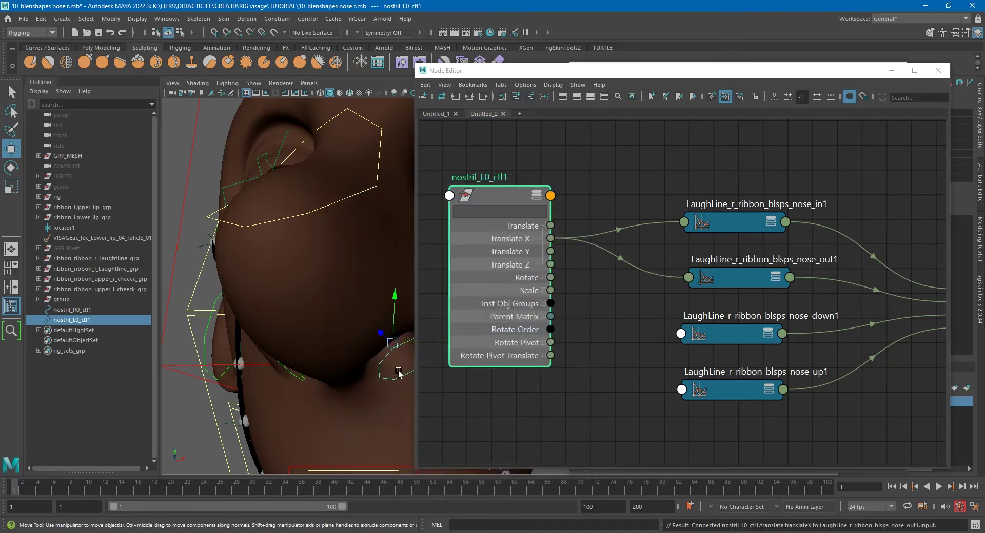
Connect nostril_L0_ctl1's Translate Y to the input of both the nose_down1 and nose_up1 curve nodes
{"action": "left_click_drag", "start_coordinate": [549, 252], "coordinate": [682, 334]}
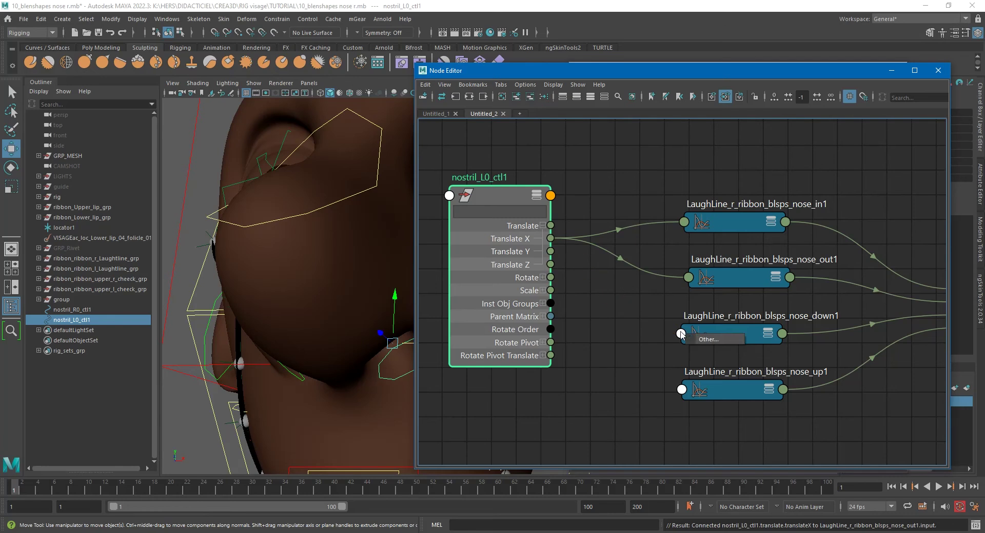
{"action": "left_click", "coordinate": [377, 331]}
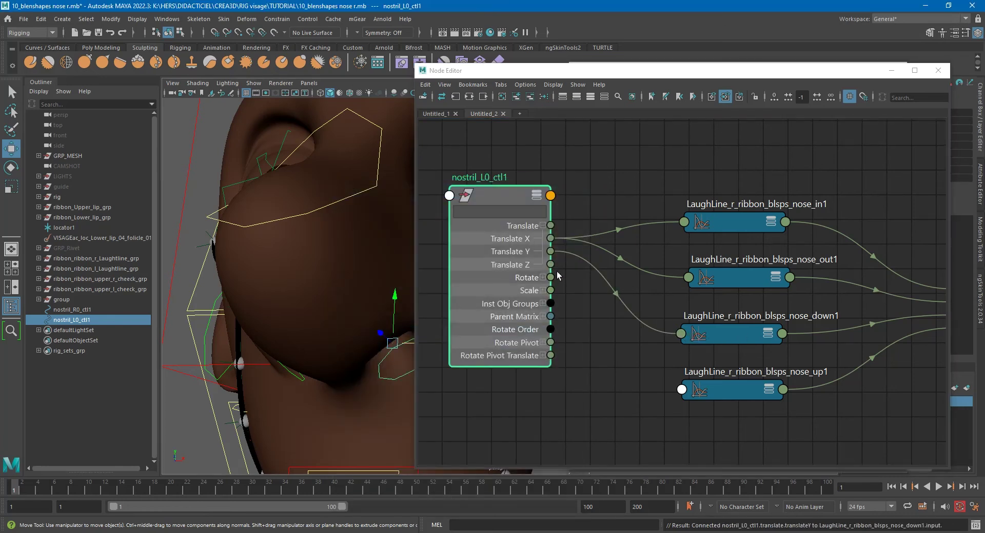
{"action": "left_click_drag", "start_coordinate": [551, 252], "coordinate": [682, 391]}
{"action": "left_click", "coordinate": [708, 396]}
{"action": "left_click", "coordinate": [380, 331]}
Test the left laugh line shapes by moving nostril_L0_ctl1 vertically and sideways in the viewport, undoing the moves
{"action": "left_click_drag", "start_coordinate": [651, 70], "coordinate": [257, 226]}
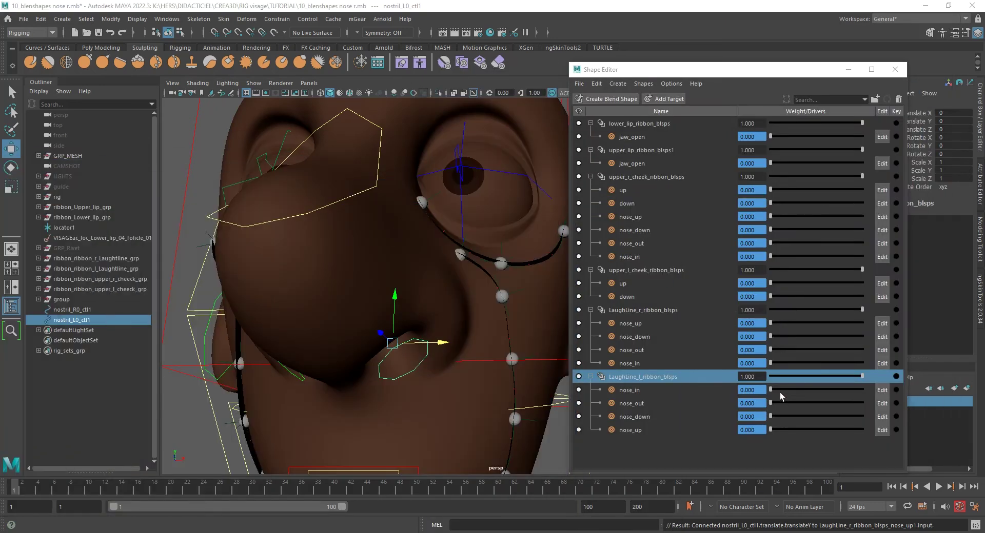
{"action": "left_click_drag", "start_coordinate": [775, 389], "coordinate": [804, 410]}
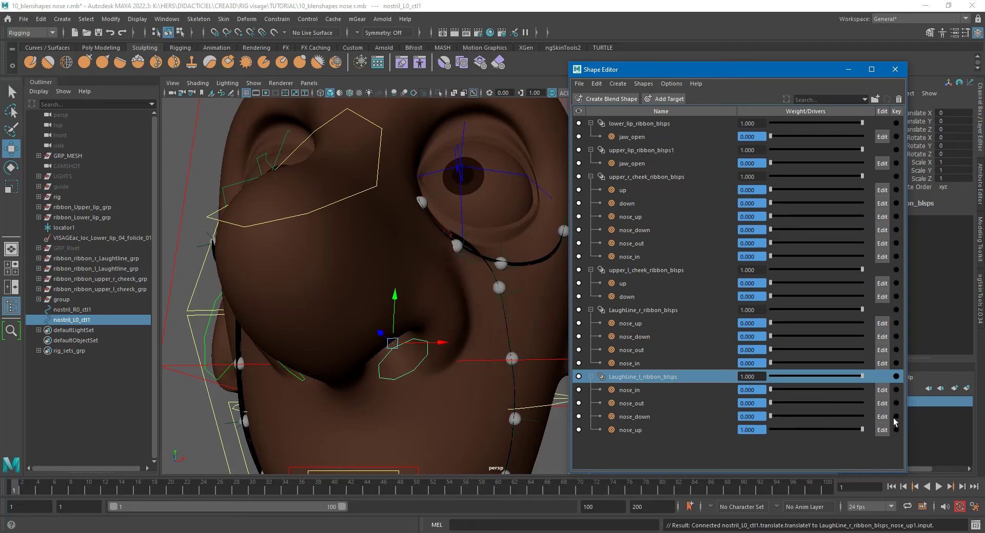
{"action": "left_click_drag", "start_coordinate": [824, 423], "coordinate": [749, 418]}
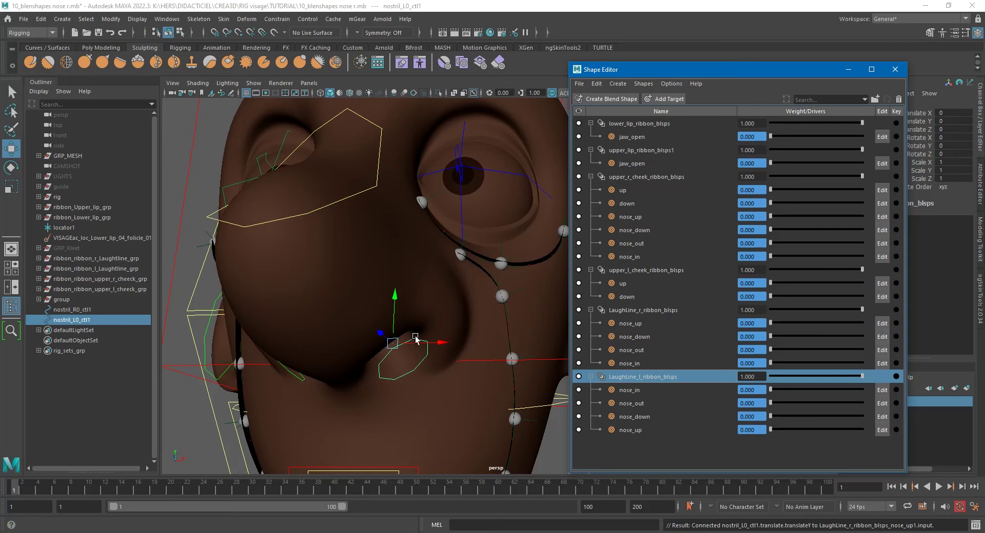
{"action": "left_click_drag", "start_coordinate": [390, 310], "coordinate": [434, 318]}
{"action": "key", "text": "ctrl+z"}
{"action": "key", "text": "ctrl+z"}
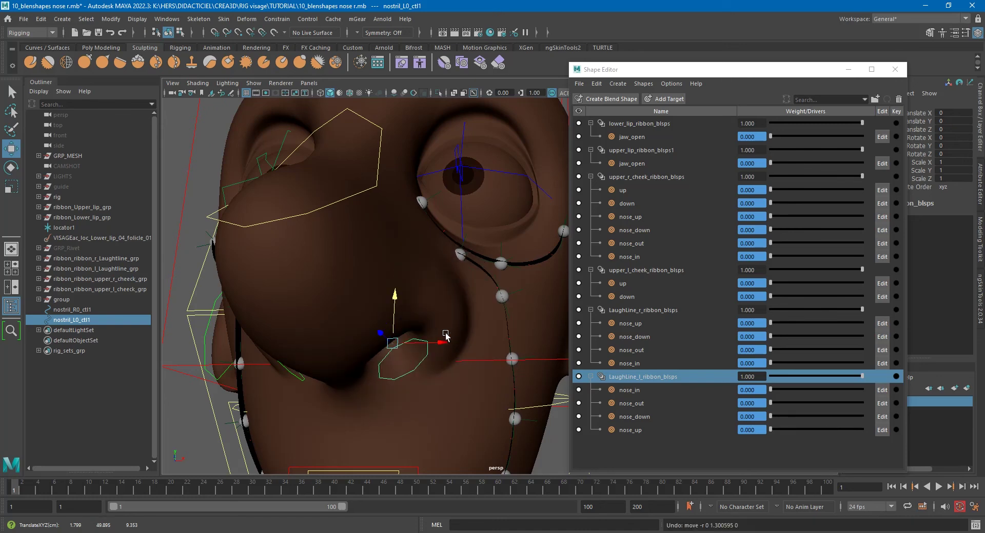
{"action": "mouse_move", "coordinate": [432, 342]}
{"action": "left_mouse_down"}
{"action": "mouse_move", "coordinate": [453, 345]}
{"action": "mouse_move", "coordinate": [418, 344]}
{"action": "mouse_move", "coordinate": [472, 344]}
{"action": "mouse_move", "coordinate": [401, 331]}
{"action": "mouse_move", "coordinate": [416, 335]}
{"action": "left_mouse_up"}
{"action": "key", "text": "ctrl+z"}
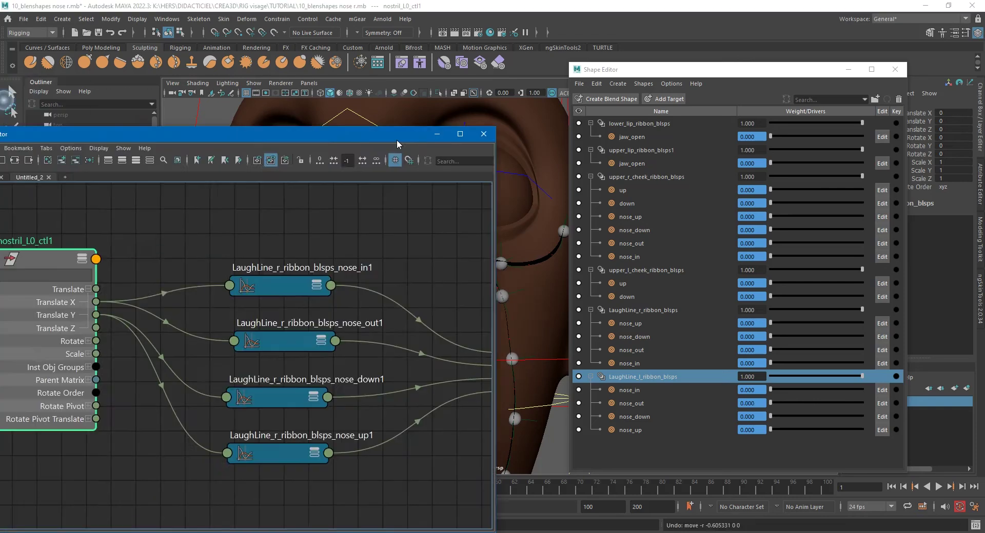
Reroute the nose_in1 curve's output from the nose_in weight to the nose_out weight of LaughLine_l_ribbon_blsps
{"action": "left_click_drag", "start_coordinate": [396, 140], "coordinate": [485, 100]}
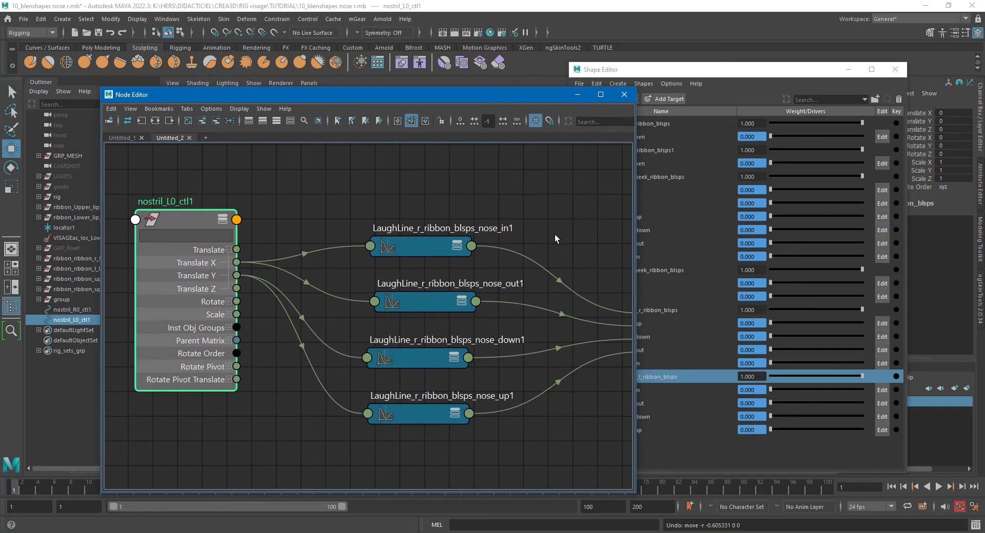
{"action": "middle_click_drag", "start_coordinate": [561, 229], "coordinate": [486, 194], "text": "alt"}
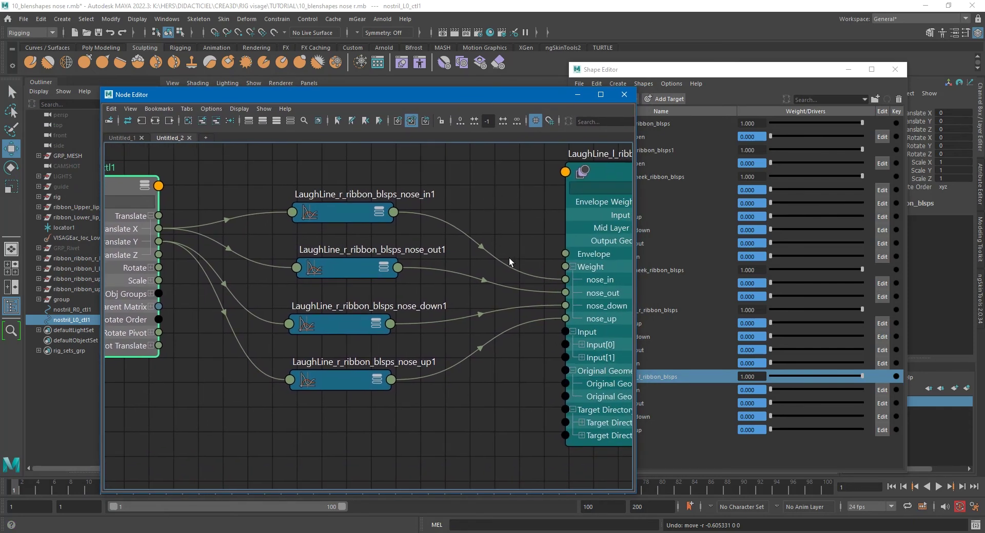
{"action": "left_click", "coordinate": [533, 276]}
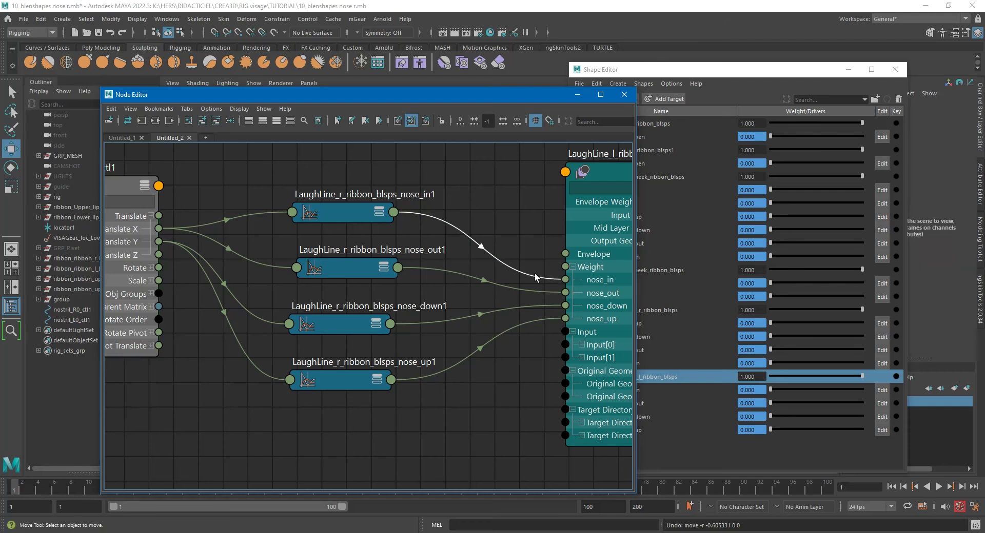
{"action": "left_click_drag", "start_coordinate": [534, 273], "coordinate": [564, 293]}
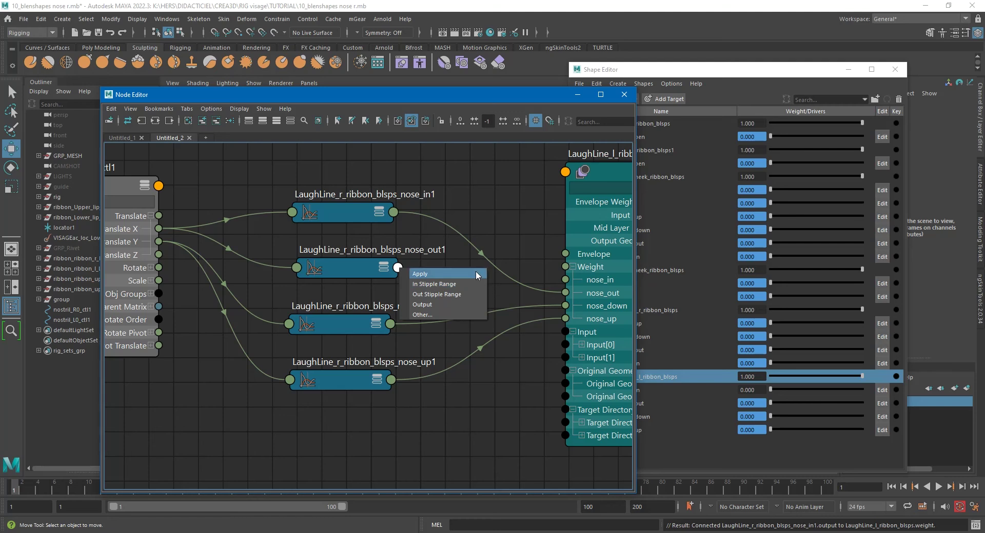
Connect the nose_out1 curve's output to the nose_in weight of LaughLine_l_ribbon_blsps and clear the Node Editor from the viewport
{"action": "left_click", "coordinate": [398, 267]}
{"action": "left_click", "coordinate": [397, 267]}
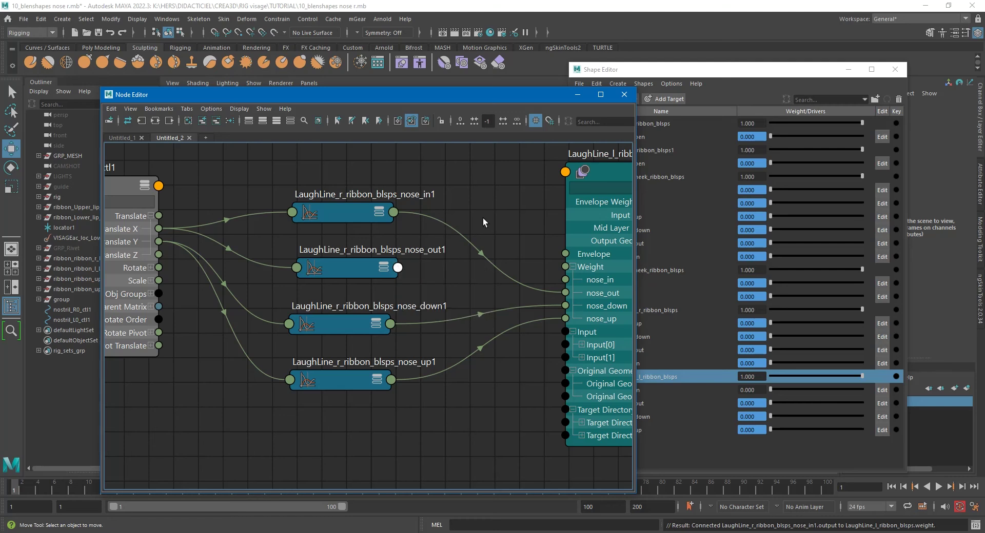
{"action": "left_click", "coordinate": [398, 267]}
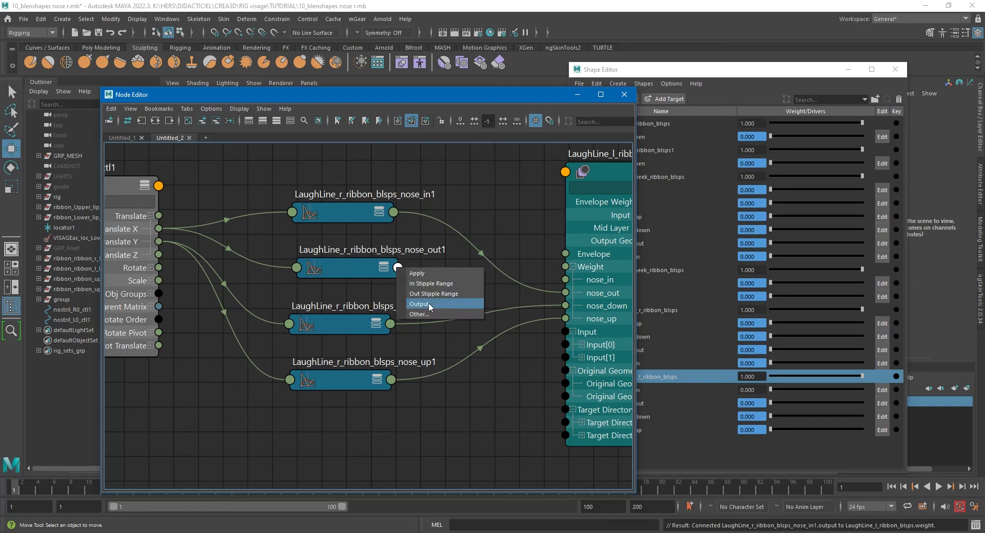
{"action": "left_click", "coordinate": [421, 315]}
{"action": "left_click", "coordinate": [382, 350]}
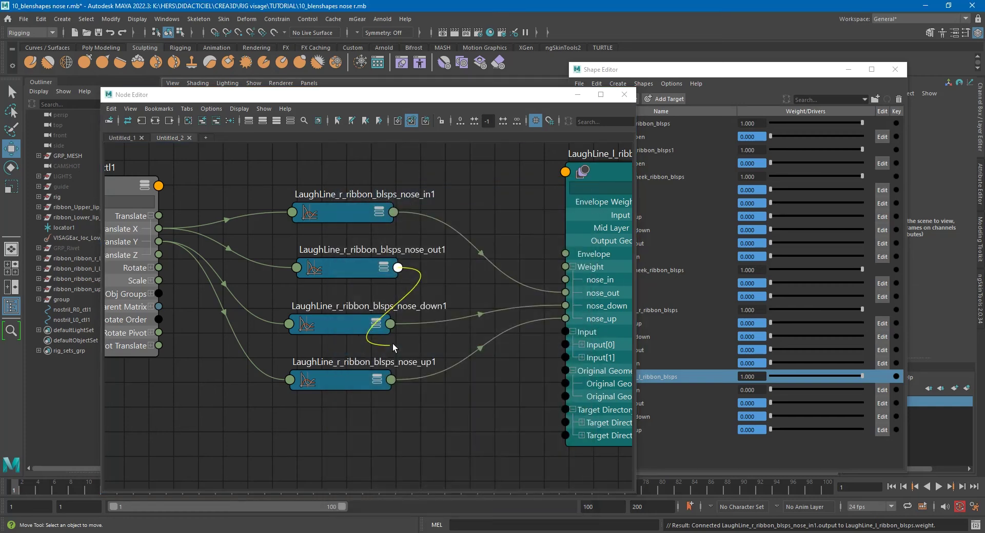
{"action": "left_click", "coordinate": [565, 281]}
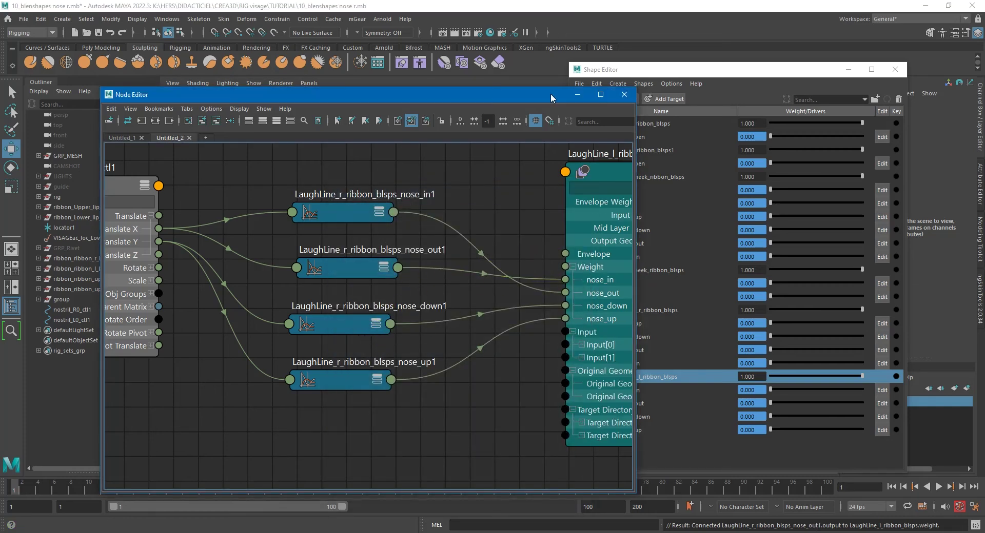
{"action": "left_click", "coordinate": [578, 94]}
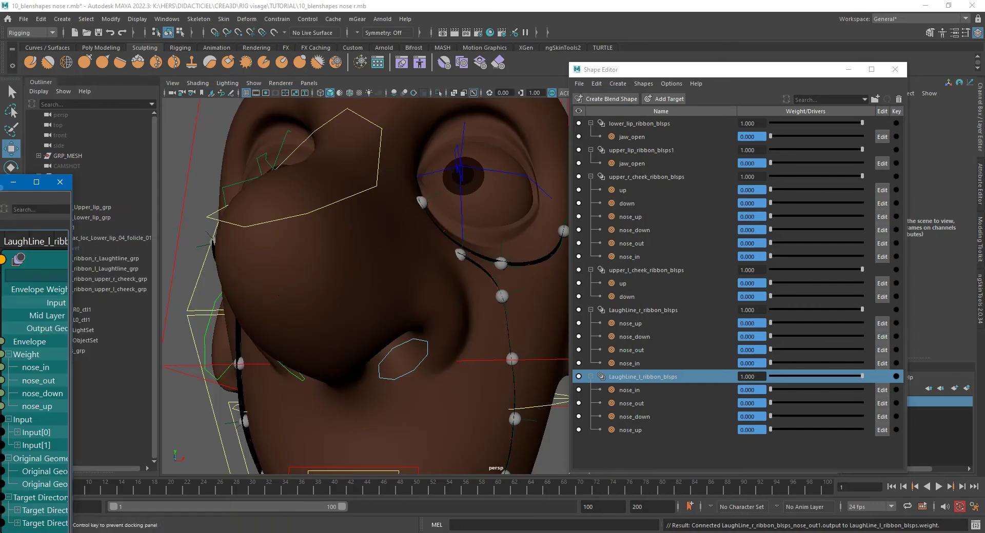
Test the left laugh line's sideways and vertical response by moving nostril_L0_ctl1 in the viewport, and undo the moves
{"action": "left_click", "coordinate": [398, 341]}
{"action": "left_click_drag", "start_coordinate": [439, 342], "coordinate": [430, 309]}
{"action": "key", "text": "ctrl+z"}
{"action": "key", "text": "ctrl+z"}
{"action": "key", "text": "ctrl+z"}
{"action": "key", "text": "ctrl+z"}
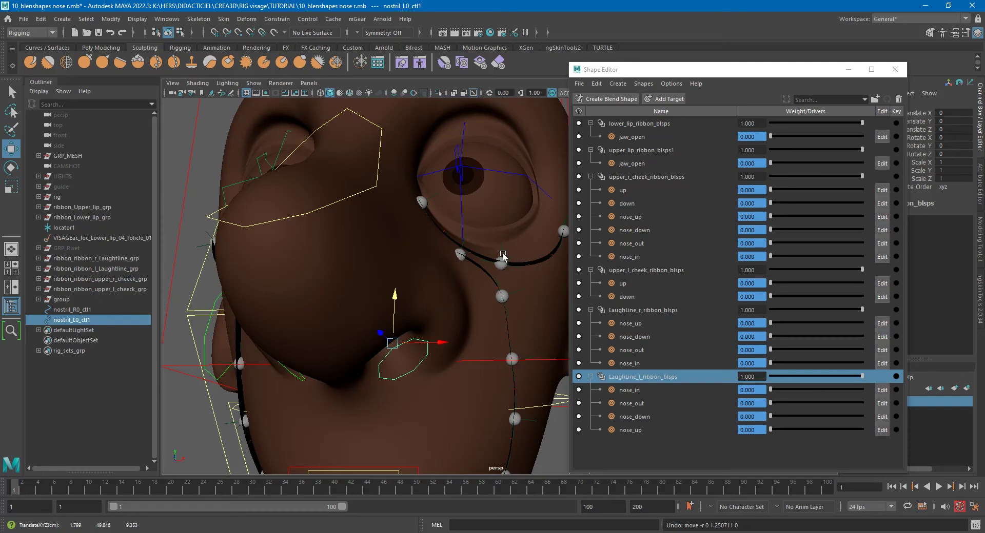
Rebuild the nose_up, nose_down, nose_out and nose_in targets of upper_r_cheek_ribbon_blsps as separate surfaces
{"action": "left_click_drag", "start_coordinate": [263, 219], "coordinate": [292, 229], "text": "alt"}
{"action": "left_click", "coordinate": [260, 213]}
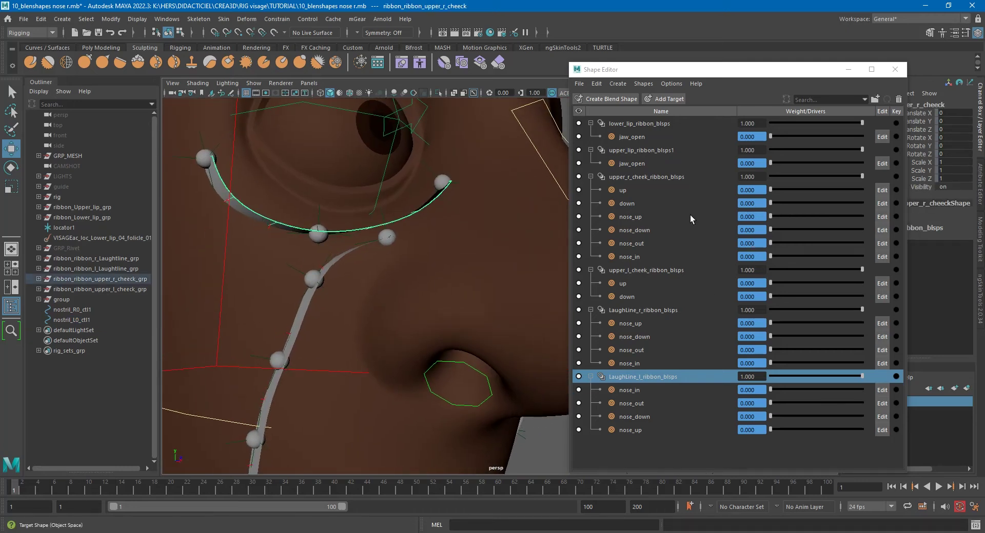
{"action": "left_click", "coordinate": [662, 177]}
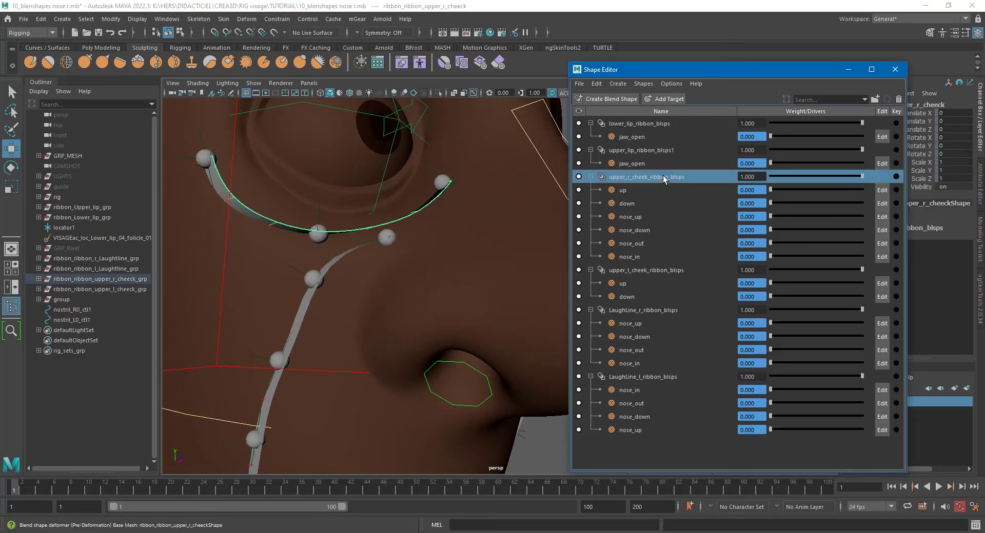
{"action": "left_click", "coordinate": [632, 259]}
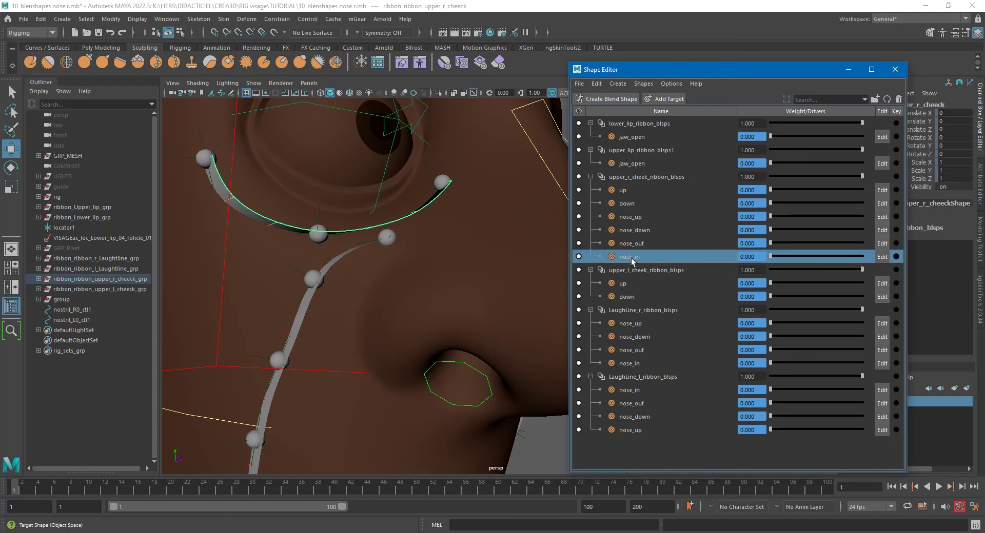
{"action": "left_click", "coordinate": [638, 218], "text": "shift"}
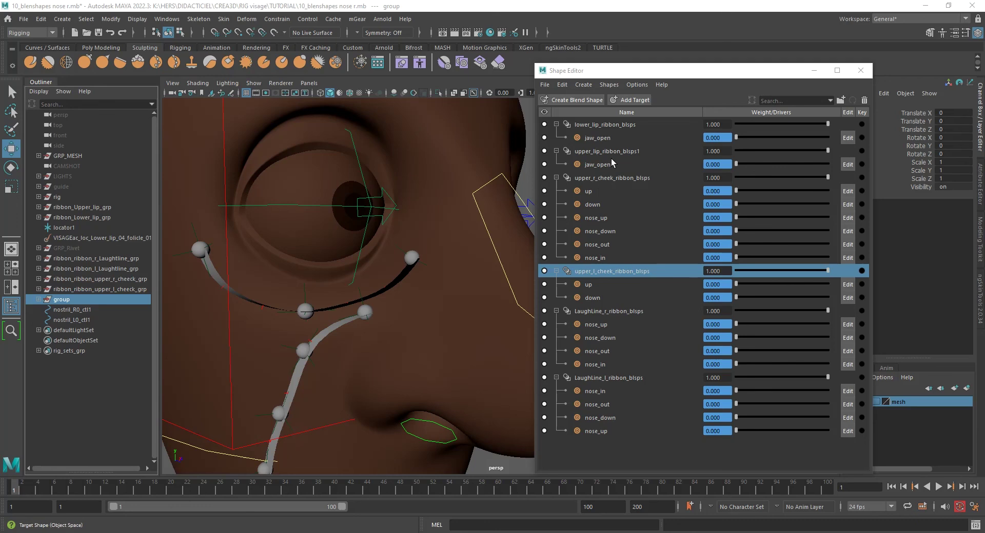
{"action": "left_click", "coordinate": [598, 219]}
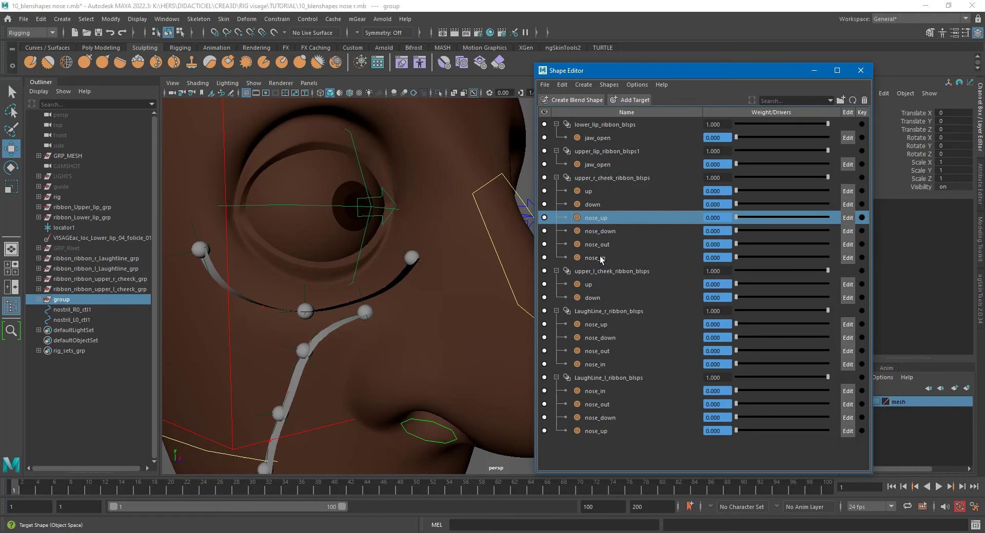
{"action": "left_click", "coordinate": [600, 258], "text": "shift"}
{"action": "right_click", "coordinate": [600, 226]}
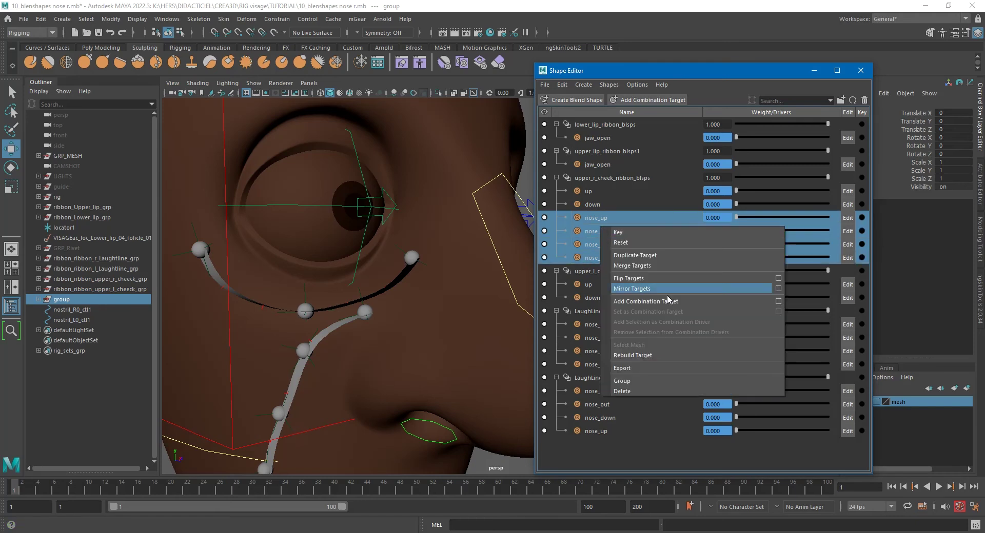
{"action": "left_click", "coordinate": [654, 355]}
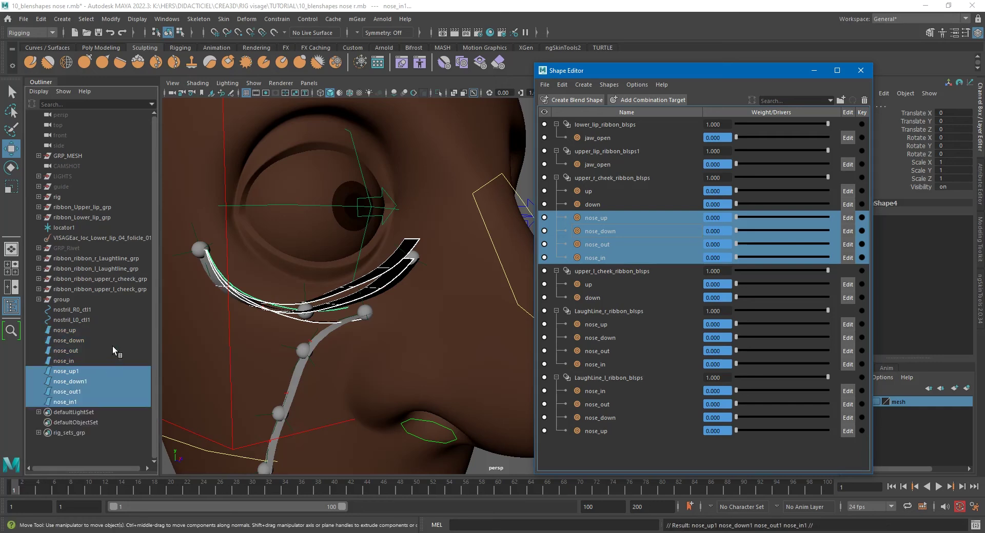
Delete the unnumbered nose_up, nose_down, nose_out and nose_in surfaces, leaving the numbered copies in the scene
{"action": "left_click", "coordinate": [93, 361]}
{"action": "left_click", "coordinate": [87, 330], "text": "shift"}
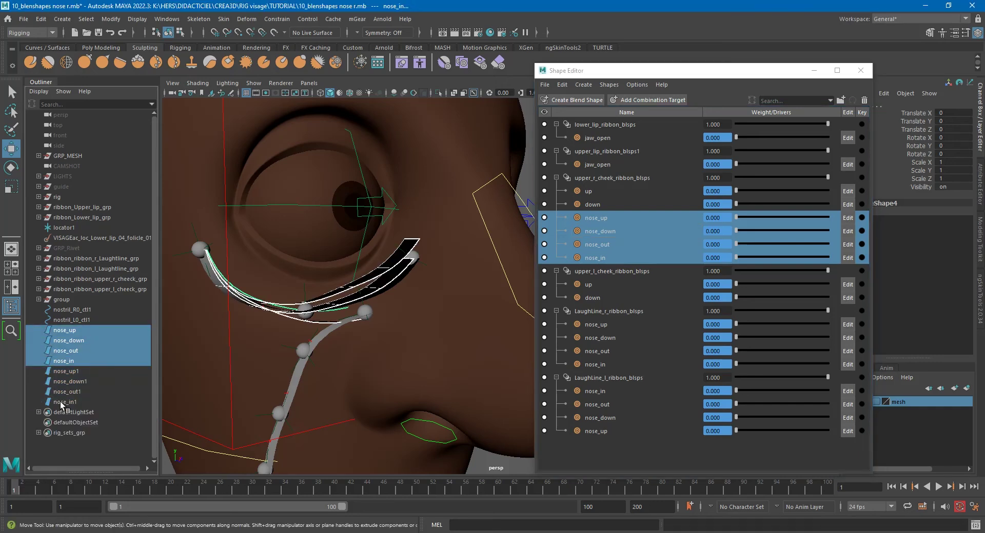
{"action": "key", "text": "Delete"}
Rename the four numbered copies nose_up, nose_down, nose_out and nose_in
{"action": "double_click", "coordinate": [83, 330]}
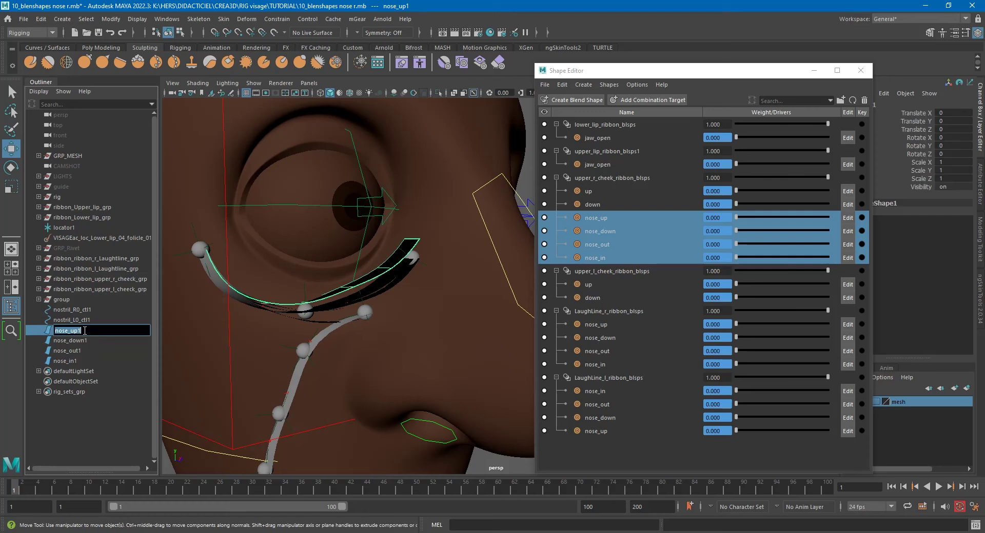
{"action": "type", "text": "nose_up"}
{"action": "key", "text": "Return"}
{"action": "double_click", "coordinate": [87, 341]}
{"action": "type", "text": "nose_down"}
{"action": "key", "text": "Return"}
{"action": "double_click", "coordinate": [87, 352]}
{"action": "type", "text": "nose_out"}
{"action": "key", "text": "Return"}
{"action": "double_click", "coordinate": [84, 360]}
{"action": "type", "text": "nose_in"}
{"action": "key", "text": "Return"}
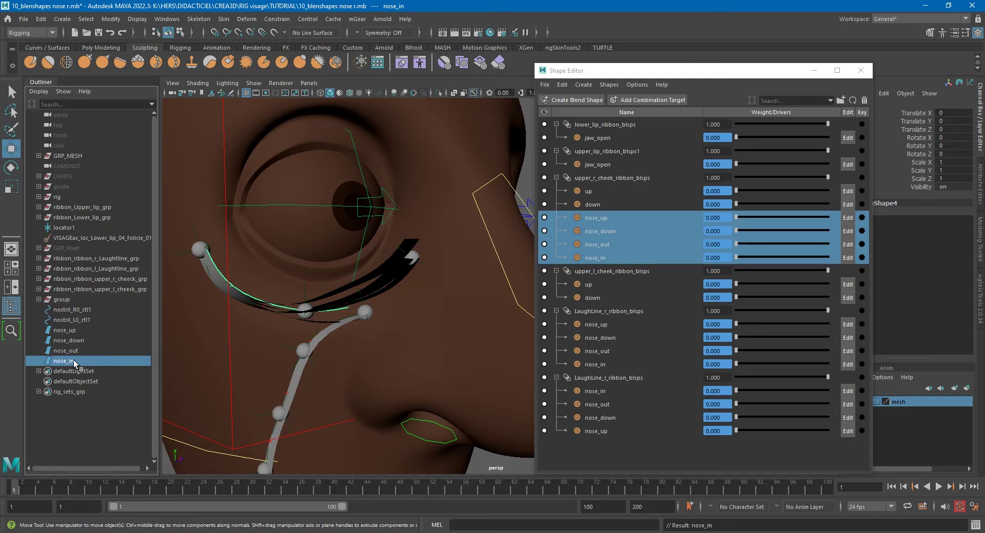
Group the four nose surfaces and mirror the group to the left cheek with a Scale X of -1
{"action": "left_click", "coordinate": [76, 330], "text": "shift"}
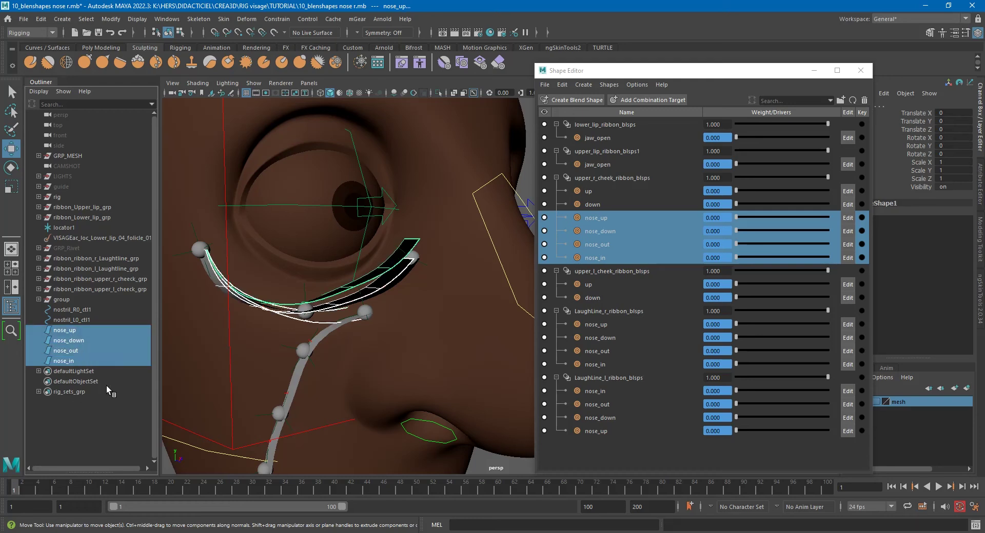
{"action": "key", "text": "ctrl+g"}
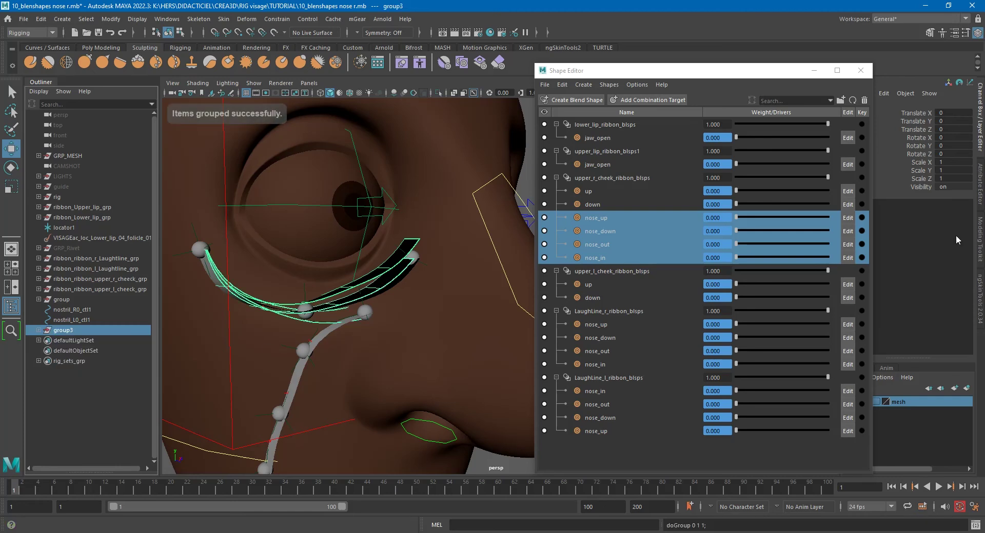
{"action": "left_click", "coordinate": [949, 162]}
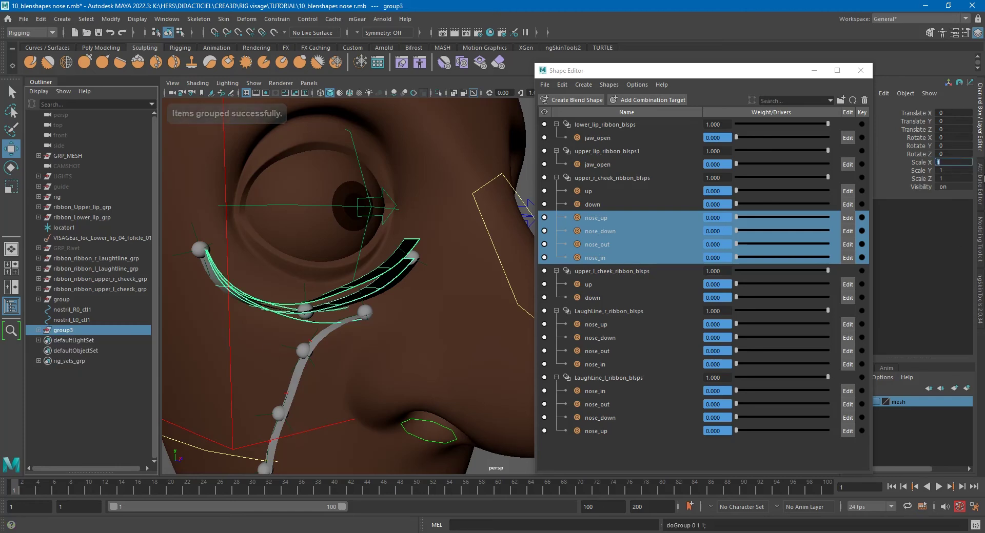
{"action": "type", "text": "0"}
{"action": "key", "text": "Return"}
{"action": "key", "text": "Return"}
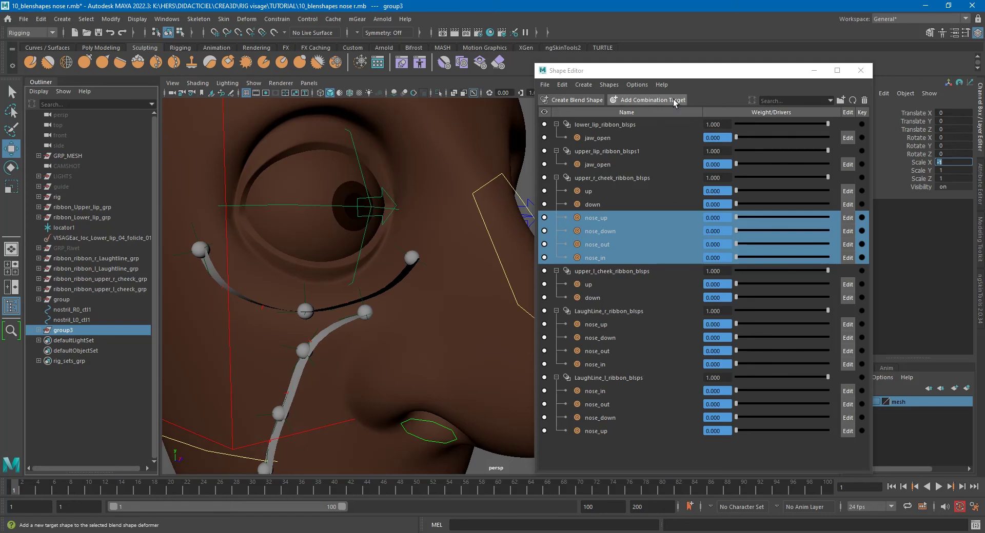
{"action": "key", "text": "f"}
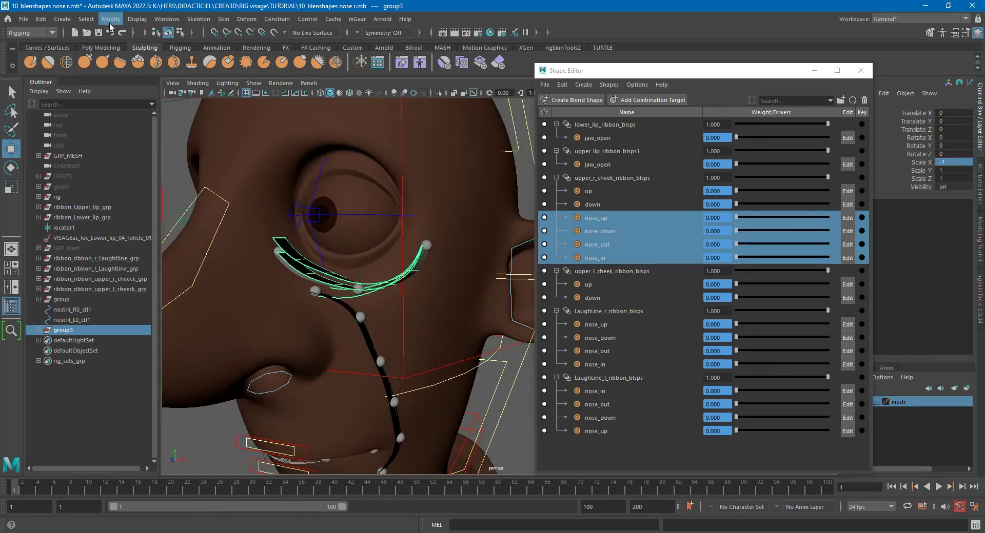
Ungroup the mirrored nose surfaces and freeze their transformations
{"action": "left_click", "coordinate": [41, 19]}
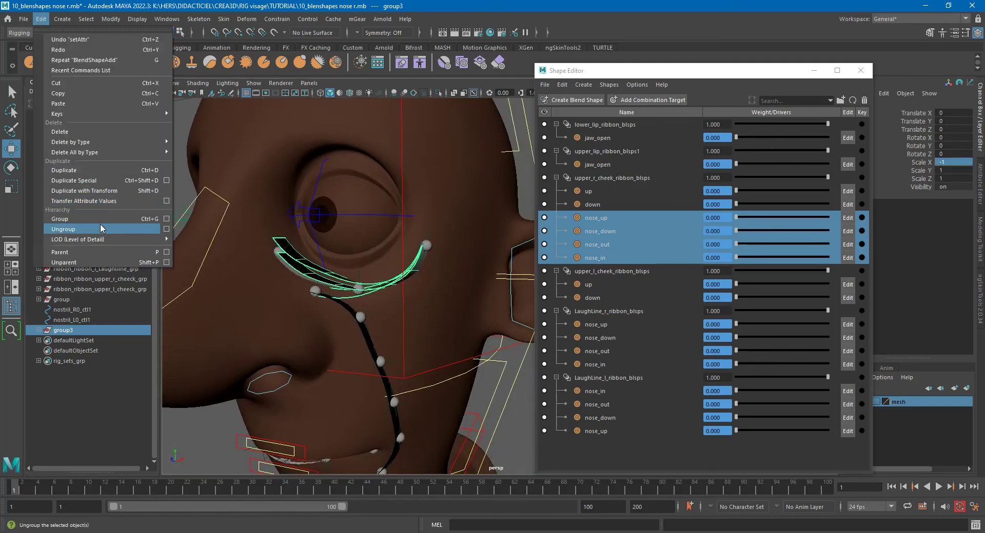
{"action": "left_click", "coordinate": [88, 229]}
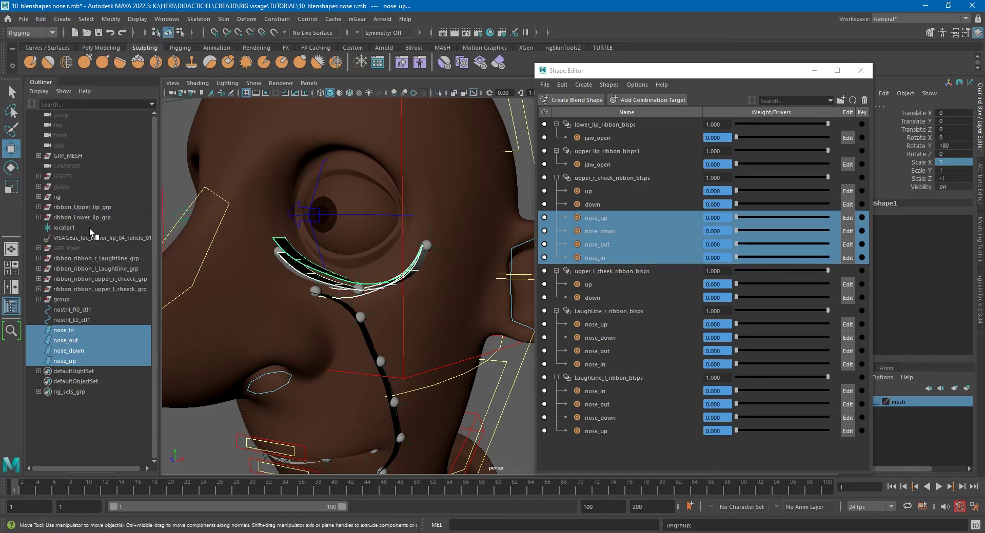
{"action": "left_click", "coordinate": [111, 19]}
{"action": "left_click", "coordinate": [146, 68]}
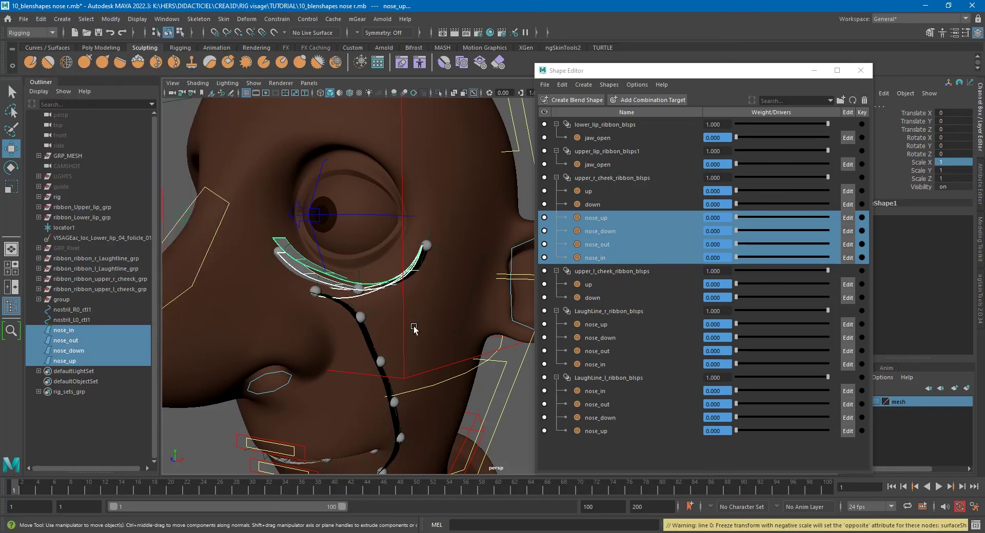
Try to add the four mirrored nose surfaces as blend shape targets, specifying the existing node upper_l_cheek_ribbon_blsps
{"action": "left_click_drag", "start_coordinate": [396, 295], "coordinate": [425, 295], "text": "alt"}
{"action": "right_click_drag", "start_coordinate": [425, 295], "coordinate": [451, 294], "text": "alt"}
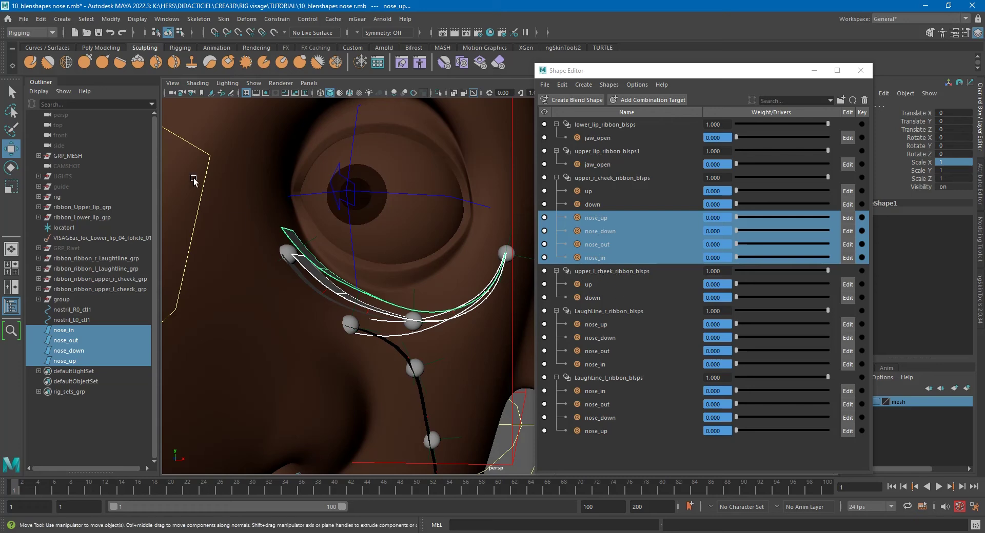
{"action": "left_click", "coordinate": [253, 20]}
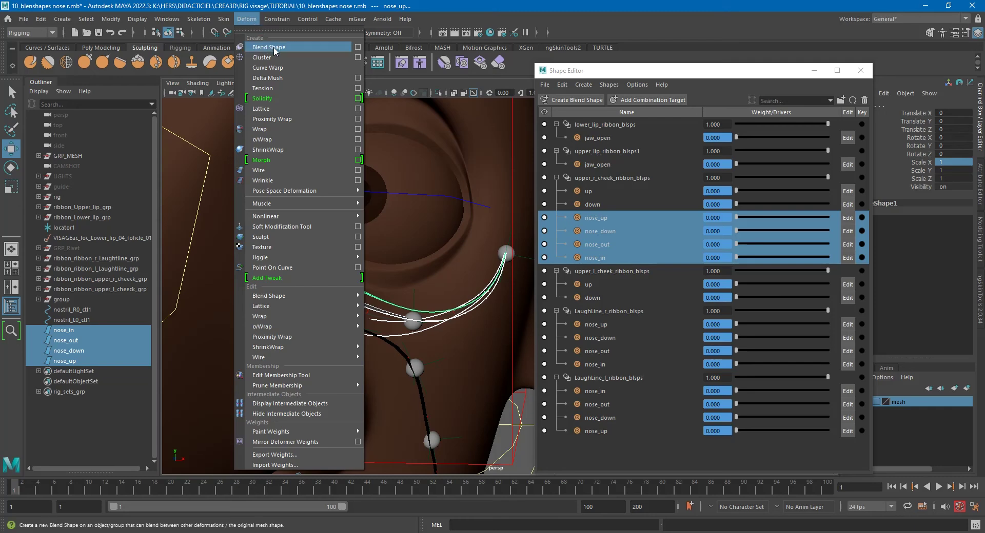
{"action": "mouse_move", "coordinate": [320, 296]}
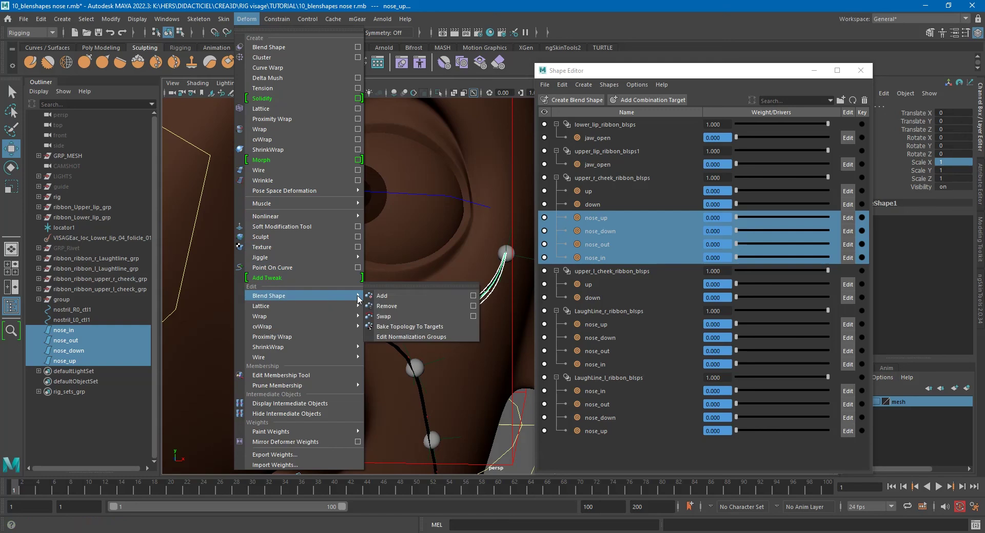
{"action": "left_click", "coordinate": [470, 306]}
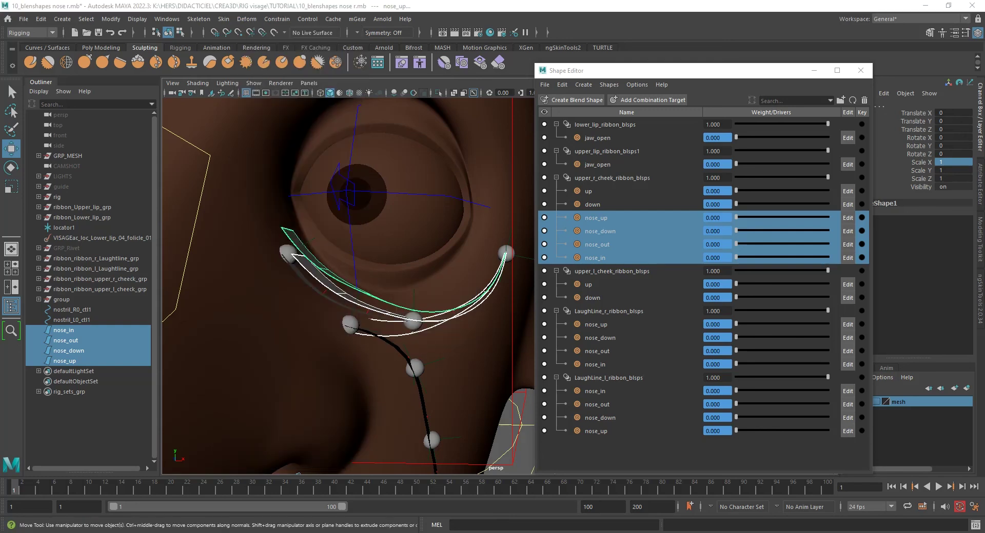
{"action": "left_click_drag", "start_coordinate": [306, 177], "coordinate": [393, 160]}
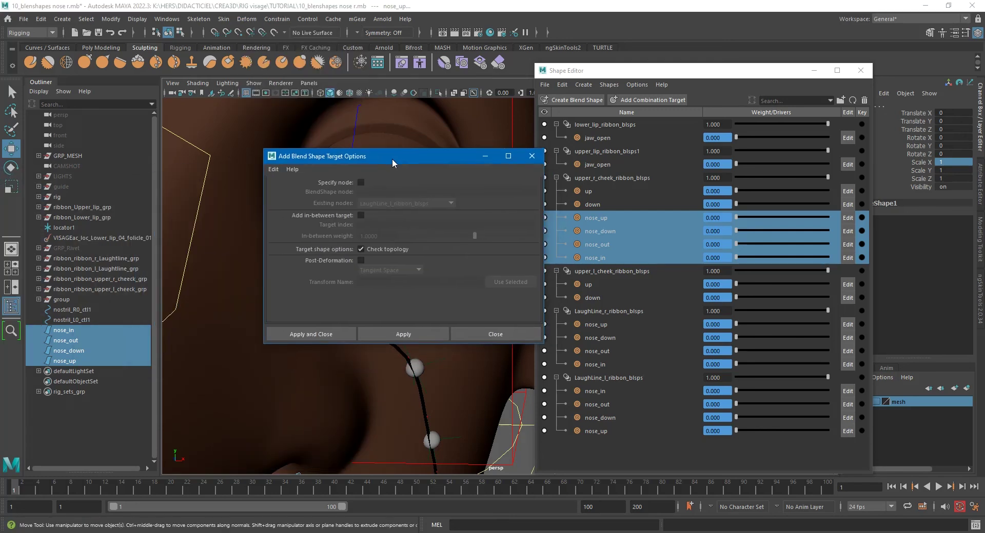
{"action": "left_click", "coordinate": [361, 182]}
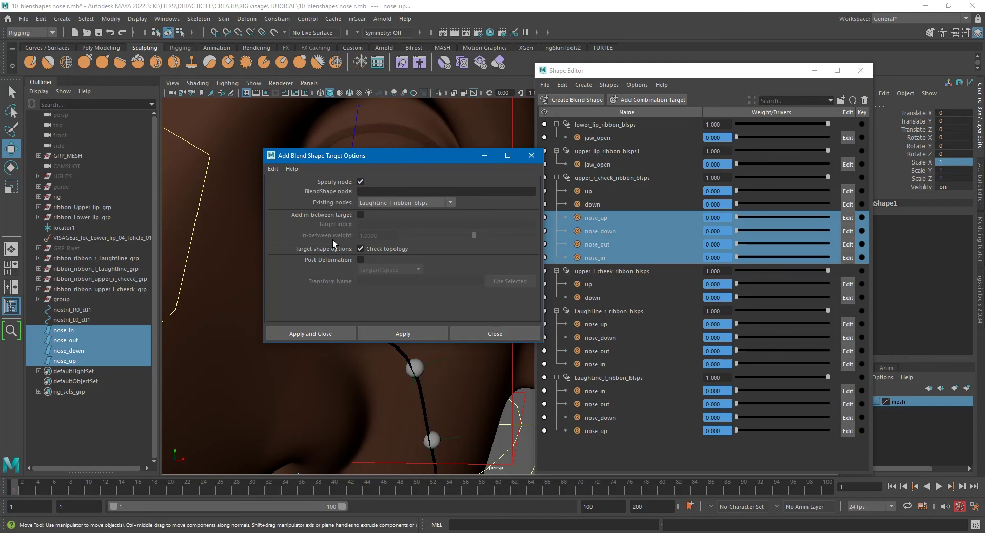
{"action": "left_click", "coordinate": [398, 204]}
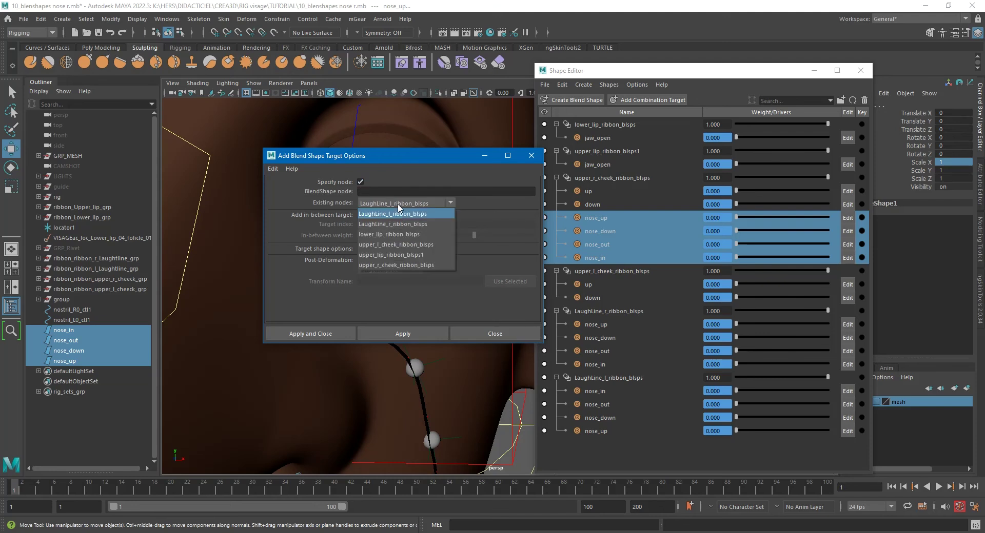
{"action": "left_click", "coordinate": [401, 245]}
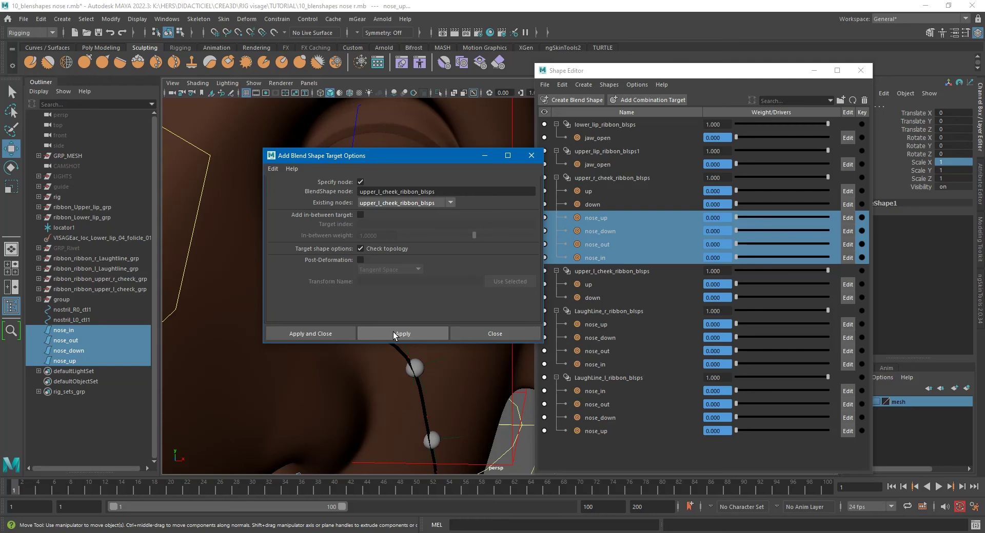
{"action": "left_click", "coordinate": [315, 330]}
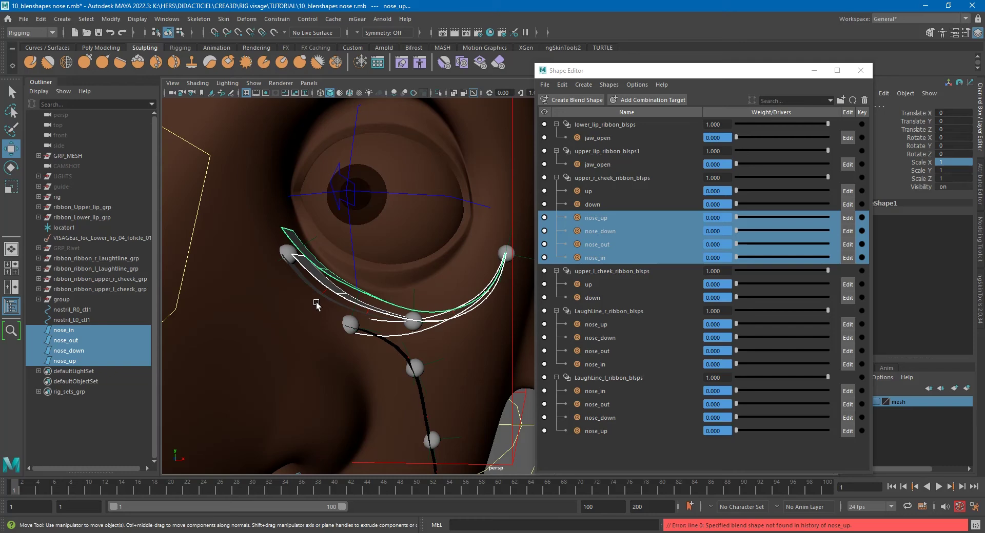
Add the left upper cheek ribbon to the four selected nose surfaces and try adding the blend shape targets with Specify node on
{"action": "left_click", "coordinate": [332, 303]}
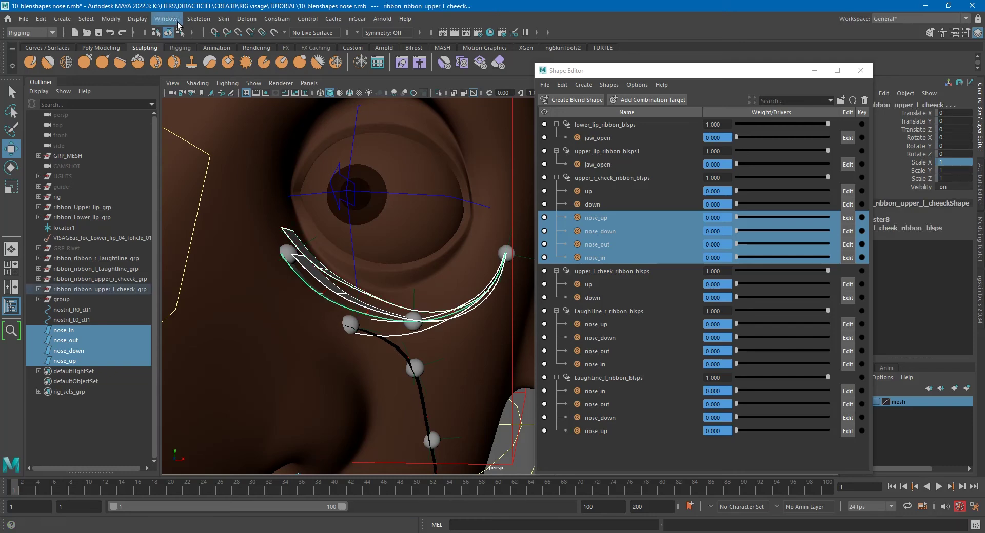
{"action": "left_click", "coordinate": [239, 21]}
{"action": "mouse_move", "coordinate": [324, 296]}
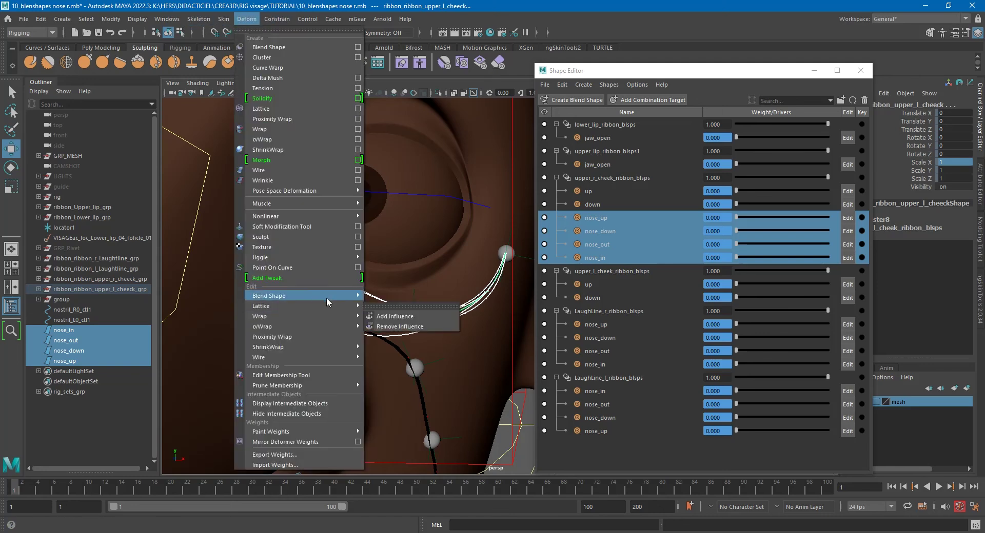
{"action": "left_click", "coordinate": [472, 296]}
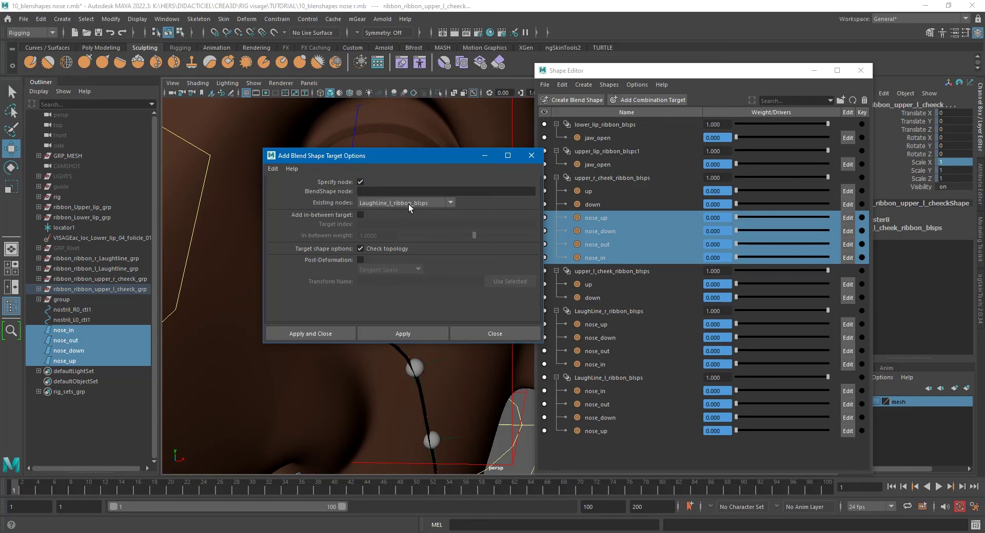
{"action": "left_click", "coordinate": [330, 332]}
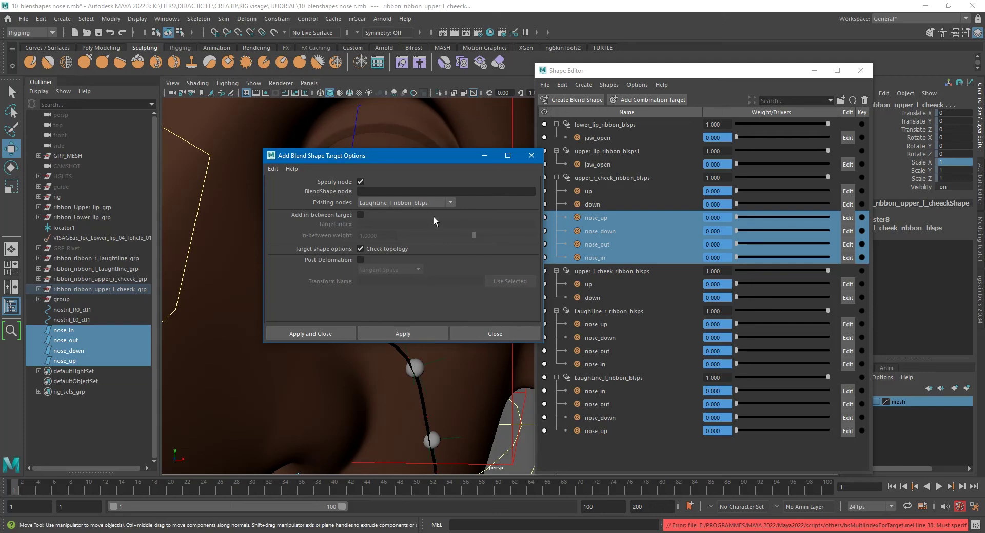
{"action": "left_click", "coordinate": [438, 201]}
{"action": "left_click", "coordinate": [439, 201]}
Open an enlarged Script Editor and examine the blendShape command and errors logged while adding the left cheek targets
{"action": "left_click", "coordinate": [975, 525]}
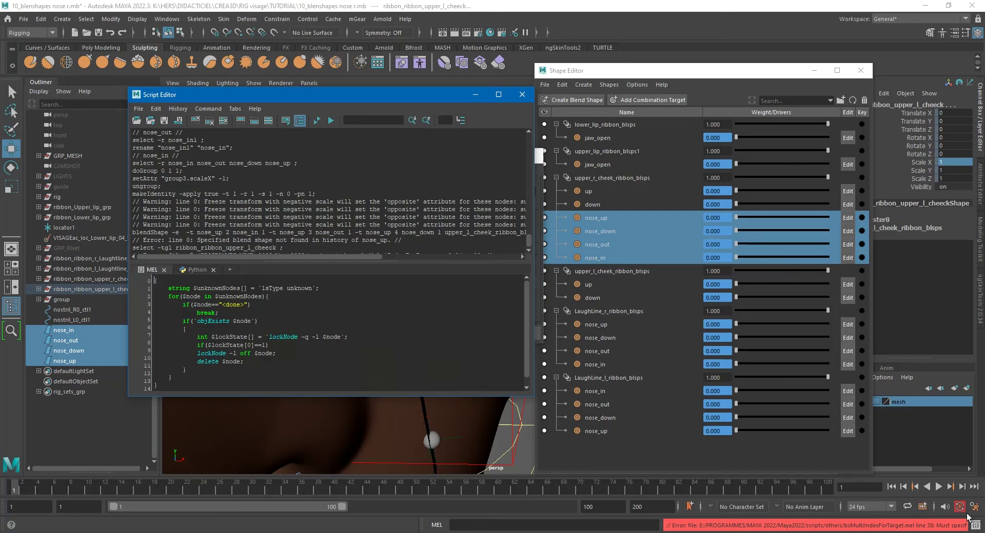
{"action": "left_click_drag", "start_coordinate": [534, 396], "coordinate": [824, 482]}
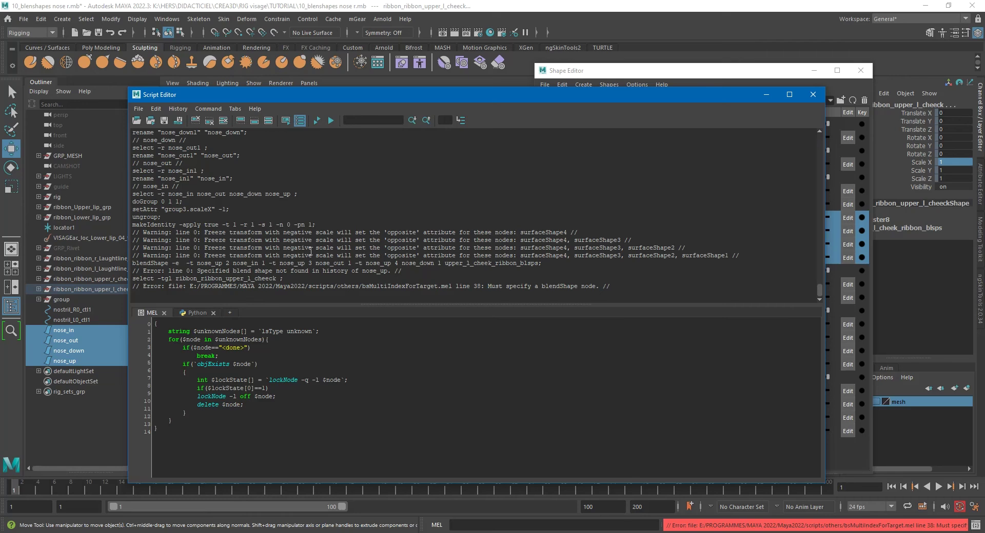
{"action": "left_click_drag", "start_coordinate": [186, 262], "coordinate": [368, 276]}
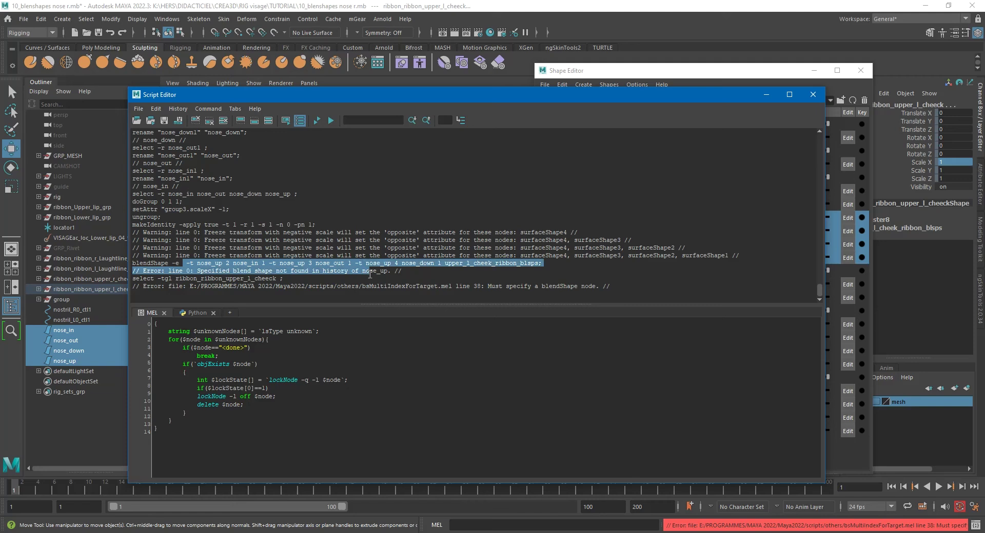
Close the Script Editor and add the four nose surfaces as blend shape targets to the existing node upper_l_cheek_ribbon_blsps
{"action": "left_click", "coordinate": [812, 94]}
{"action": "left_click", "coordinate": [422, 203]}
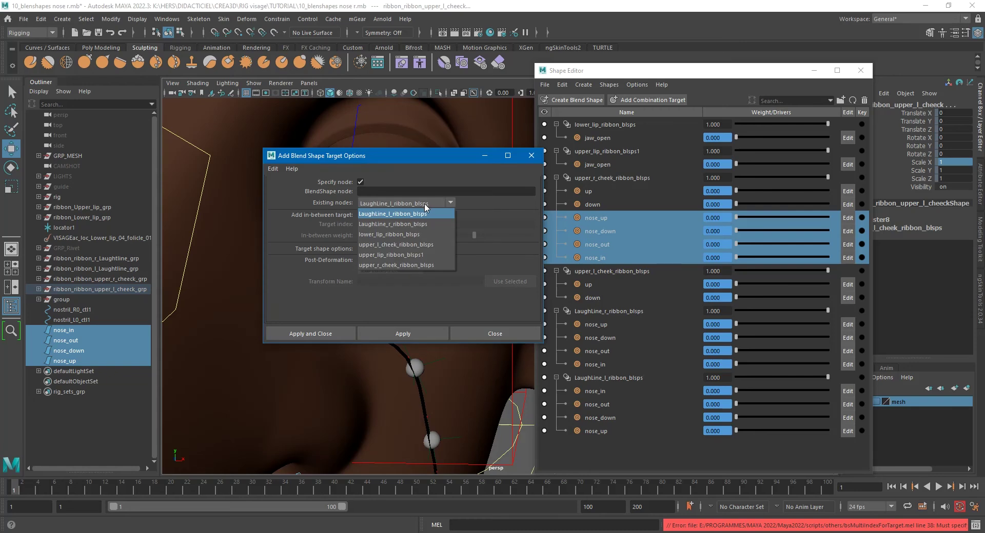
{"action": "left_click", "coordinate": [433, 245]}
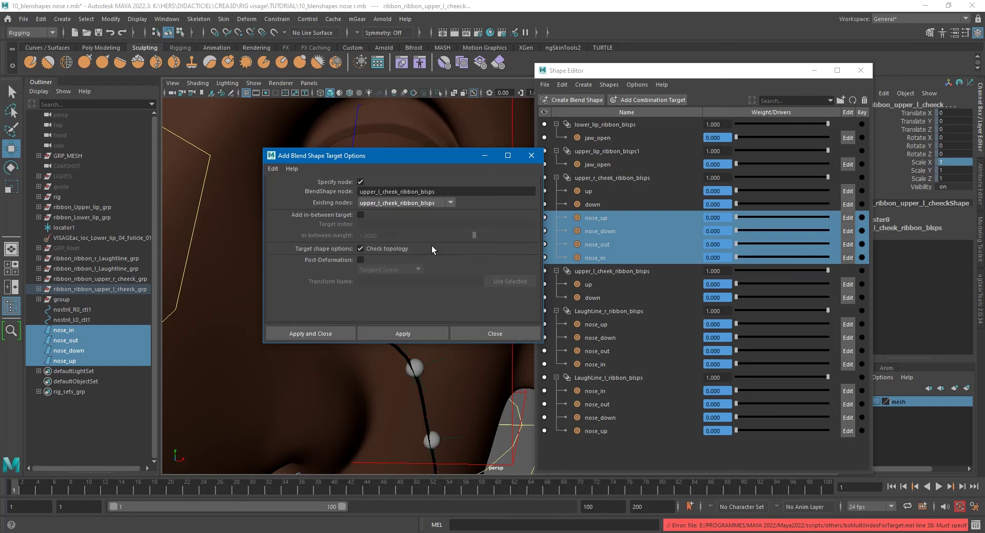
{"action": "left_click", "coordinate": [332, 334]}
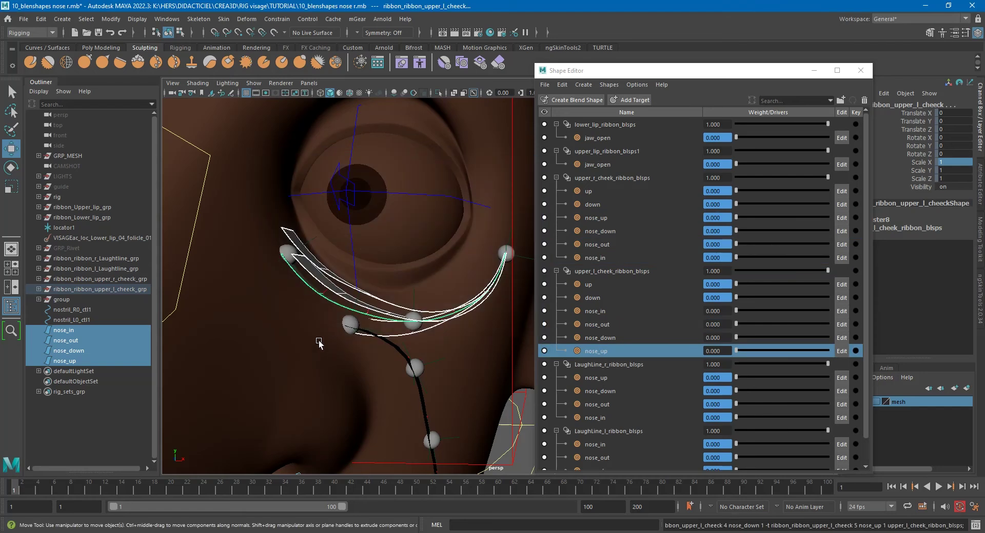
Delete the four mirrored nose surfaces, nose_in through nose_up, from the scene
{"action": "middle_click_drag", "start_coordinate": [377, 314], "coordinate": [266, 293], "text": "alt"}
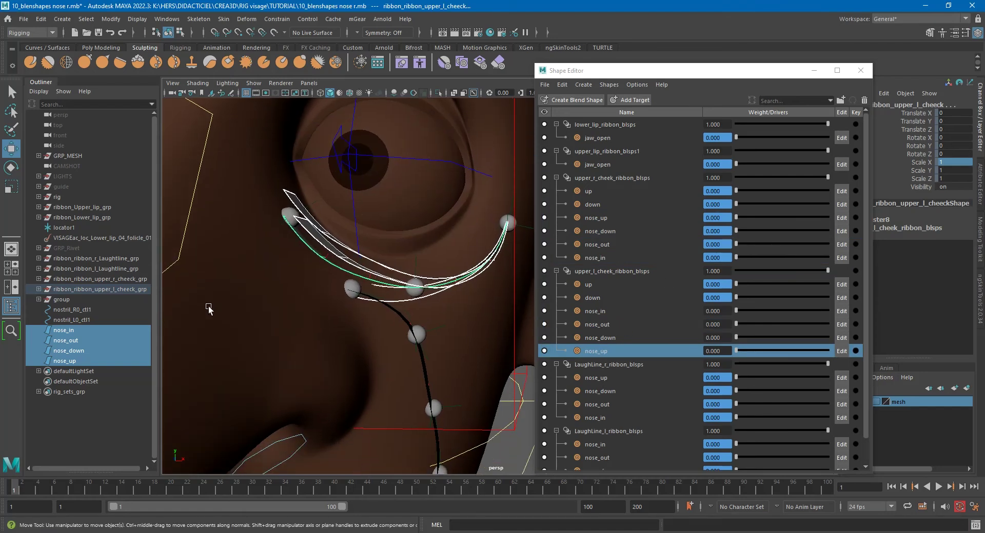
{"action": "left_click", "coordinate": [94, 331]}
{"action": "left_click", "coordinate": [91, 360], "text": "shift"}
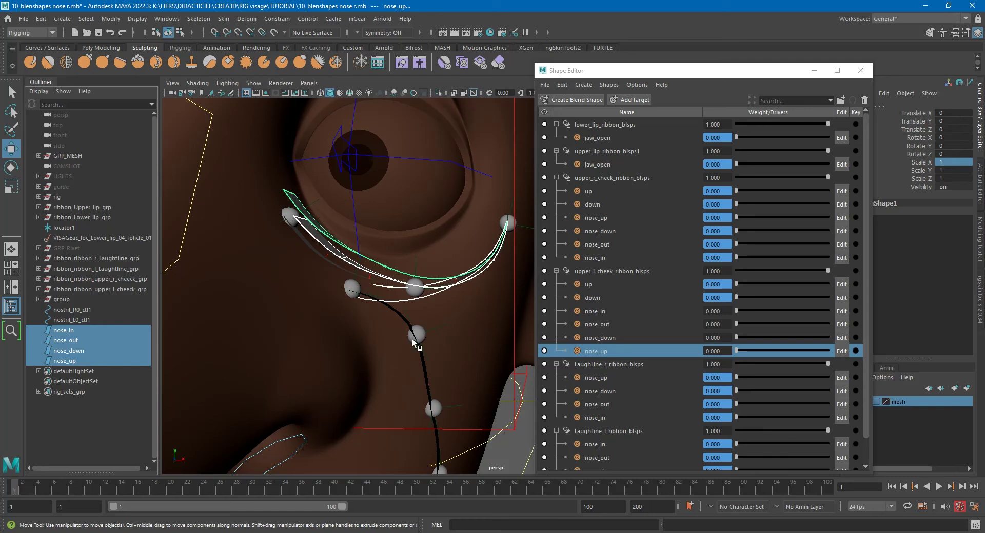
{"action": "key", "text": "Delete"}
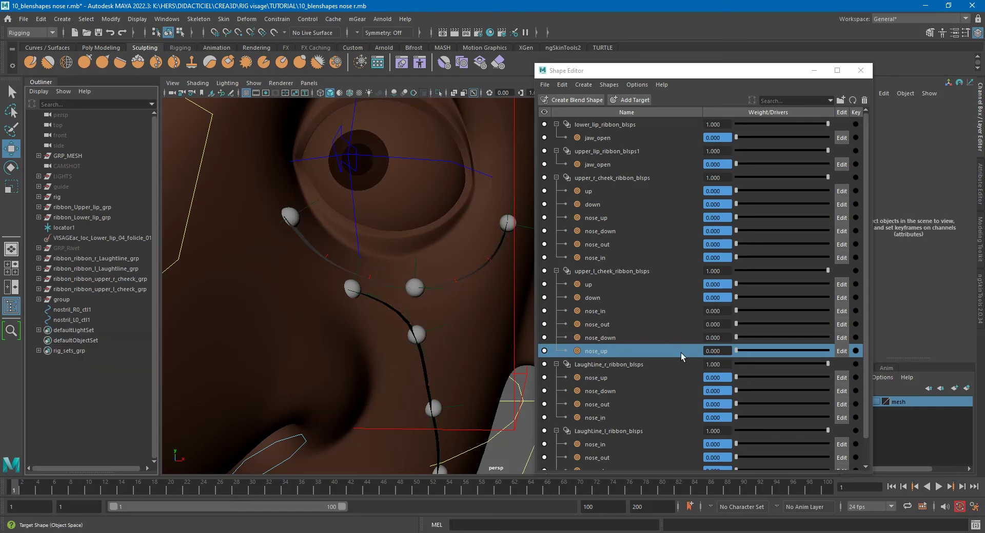
Test the new nose_down and nose_out target weights of upper_l_cheek_ribbon_blsps
{"action": "left_click", "coordinate": [738, 337]}
{"action": "key", "text": "ctrl+z"}
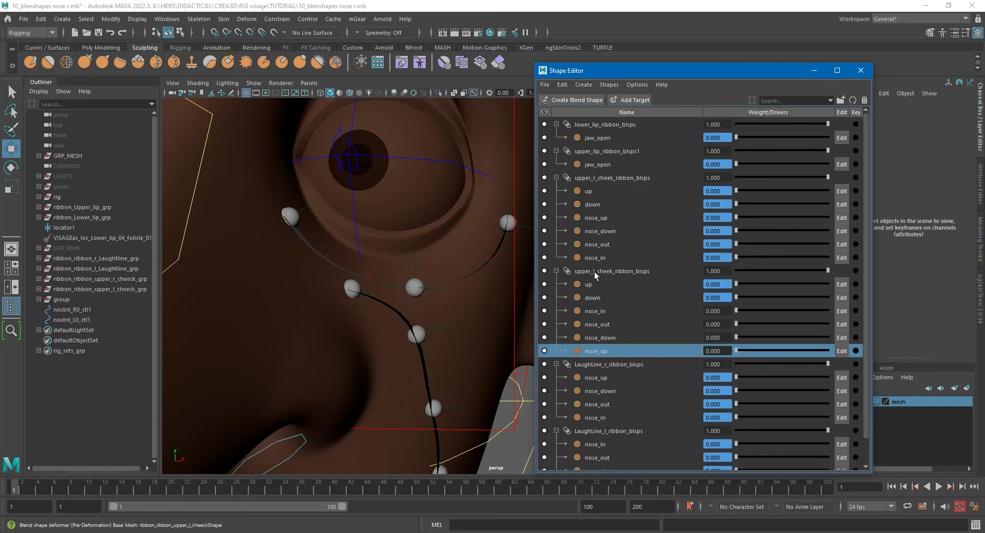
{"action": "left_click_drag", "start_coordinate": [736, 321], "coordinate": [663, 343]}
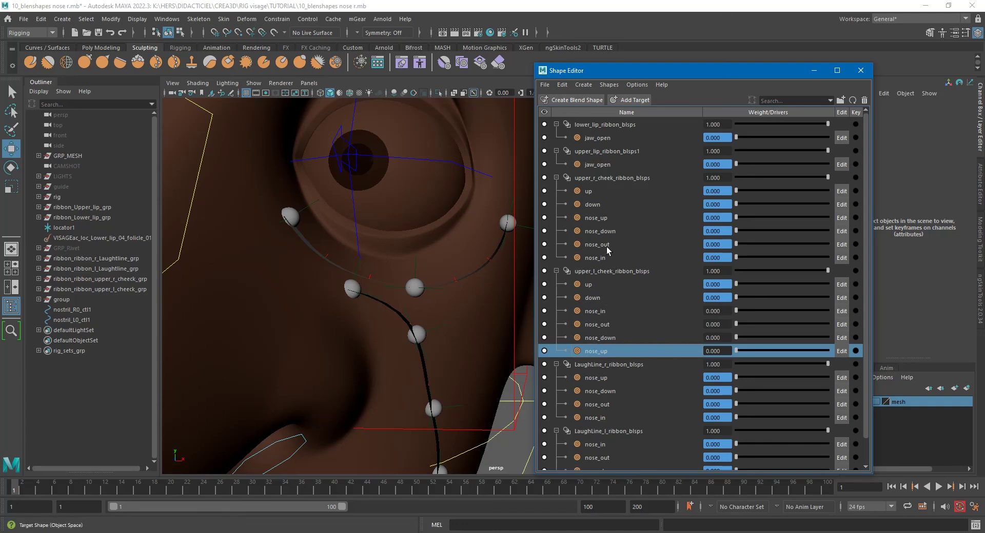
Select the upper_r_cheek_ribbon_blsps blend shape node and graph its connections in the Node Editor
{"action": "left_click", "coordinate": [610, 178]}
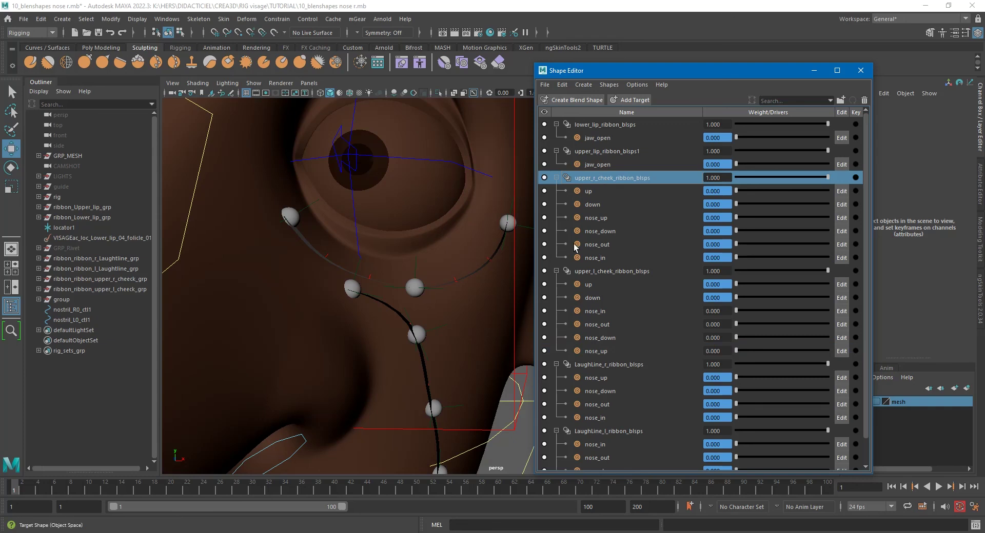
{"action": "right_click", "coordinate": [621, 177]}
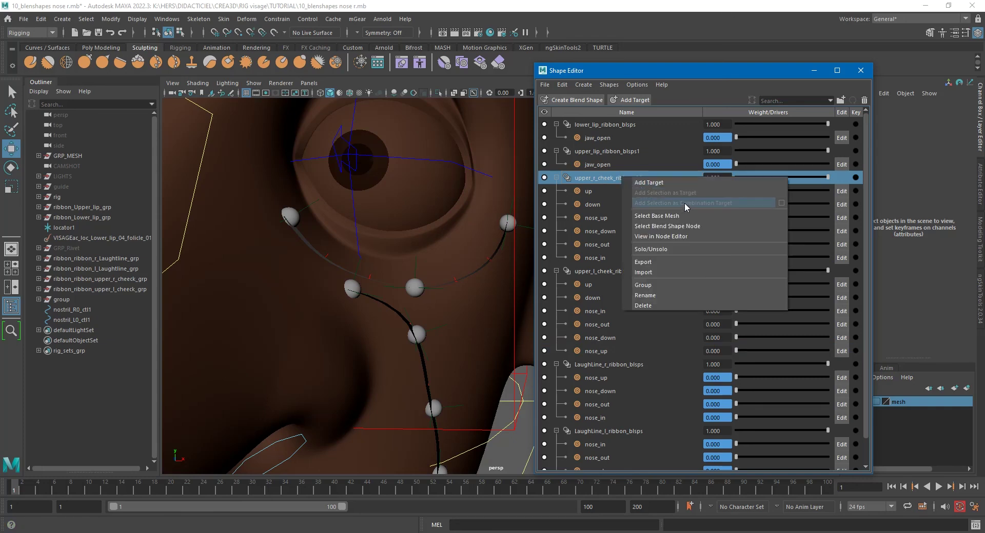
{"action": "left_click", "coordinate": [673, 226]}
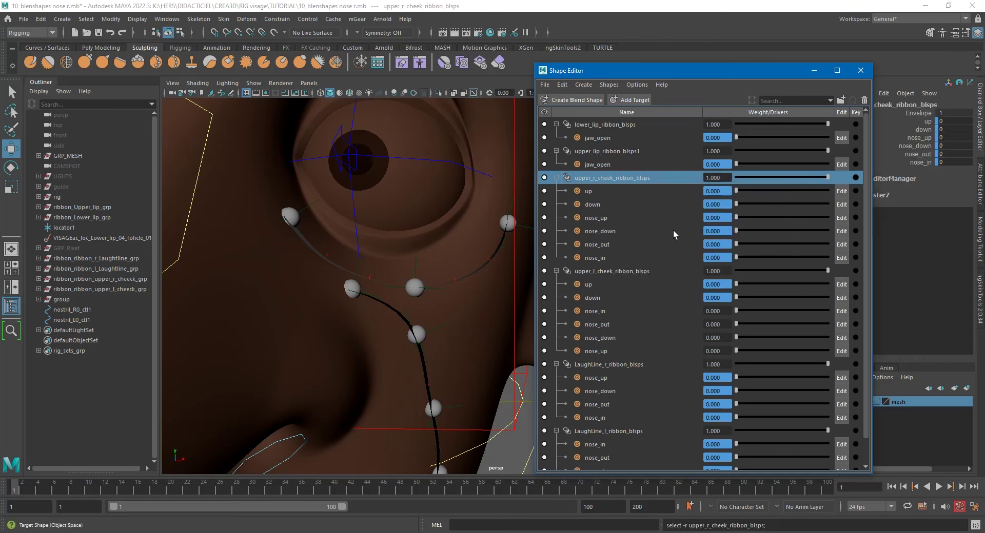
{"action": "left_click", "coordinate": [167, 19]}
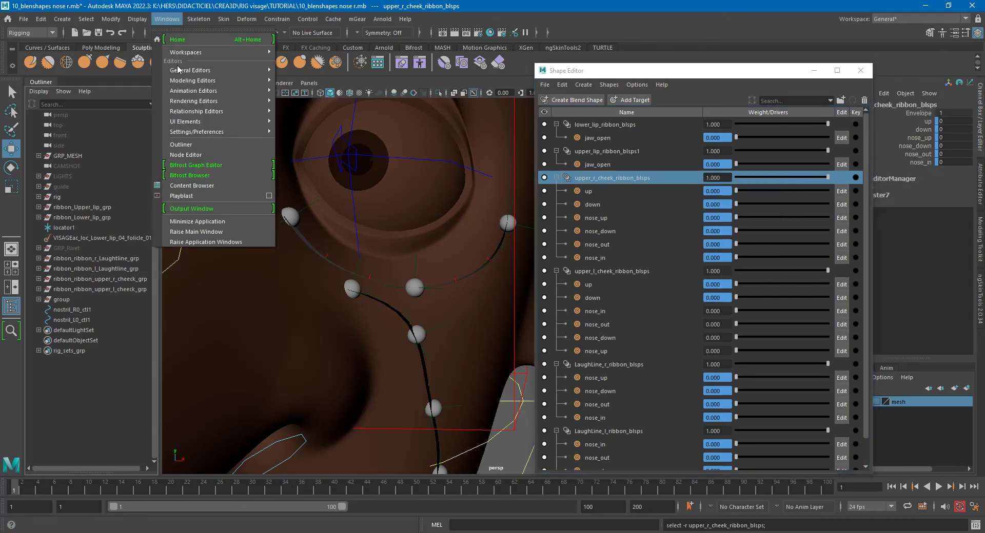
{"action": "left_click", "coordinate": [205, 153]}
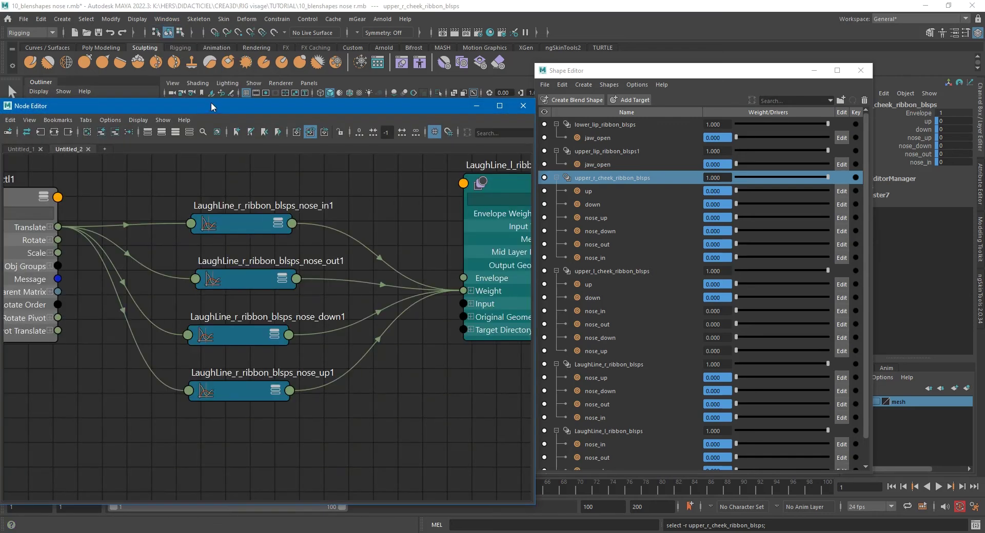
{"action": "left_click_drag", "start_coordinate": [199, 102], "coordinate": [275, 98]}
{"action": "left_click", "coordinate": [131, 128]}
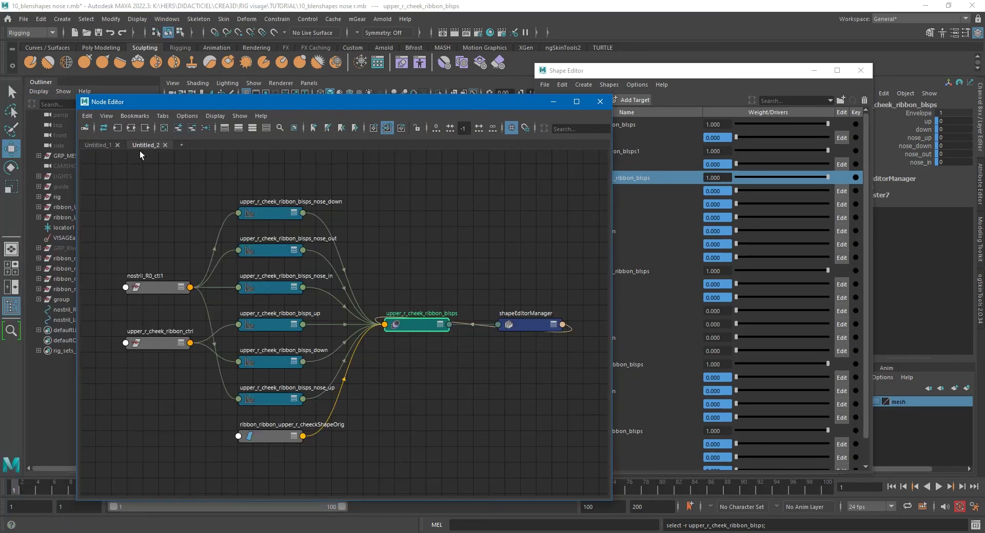
Duplicate the nose_up, nose_in, nose_out and nose_down driven-key nodes of the upper right cheek blend shape
{"action": "left_click", "coordinate": [271, 399]}
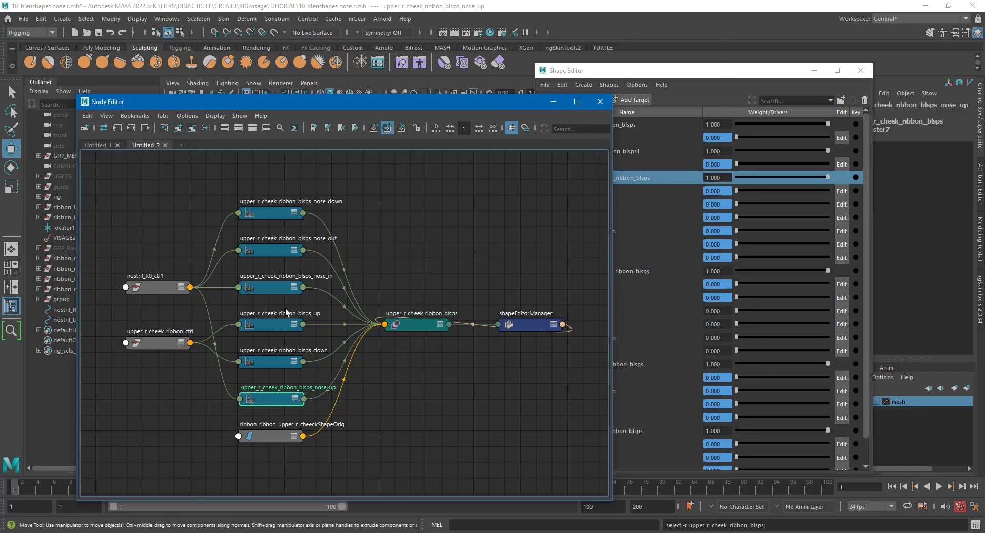
{"action": "left_click", "coordinate": [271, 288]}
{"action": "left_click", "coordinate": [273, 251], "text": "shift"}
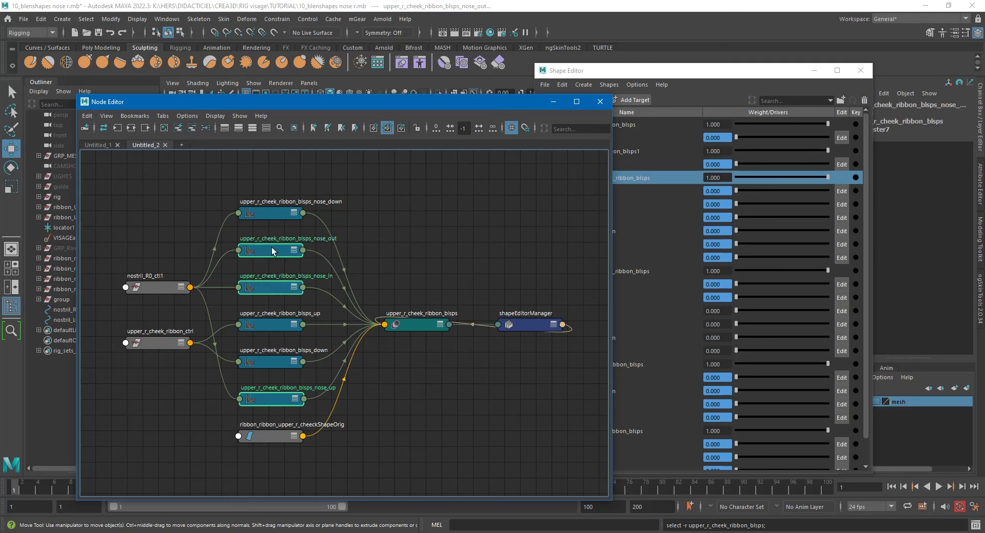
{"action": "left_click", "coordinate": [260, 212], "text": "shift"}
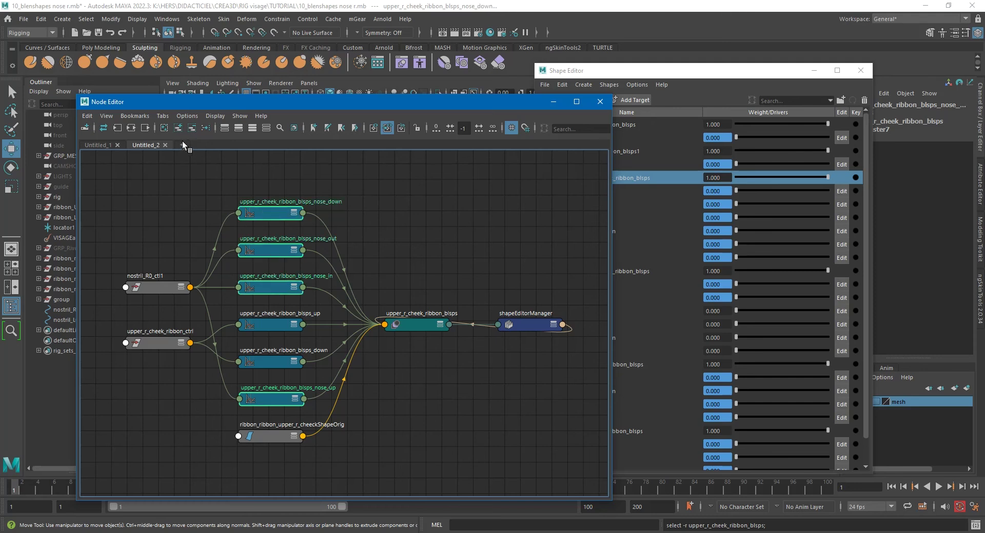
{"action": "key", "text": "ctrl+d"}
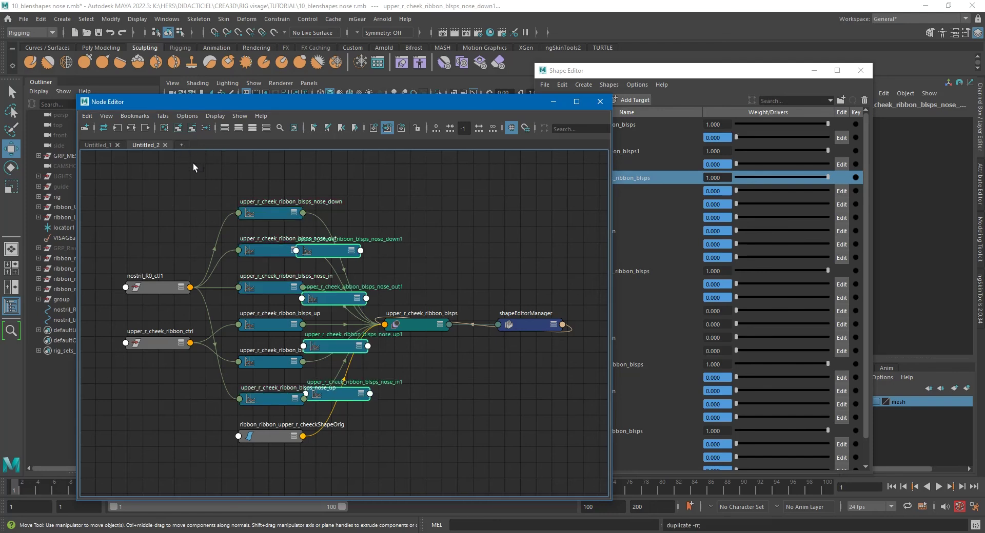
Create a new Node Editor graph and add the four duplicated nose driven-key nodes to it
{"action": "left_click", "coordinate": [180, 145]}
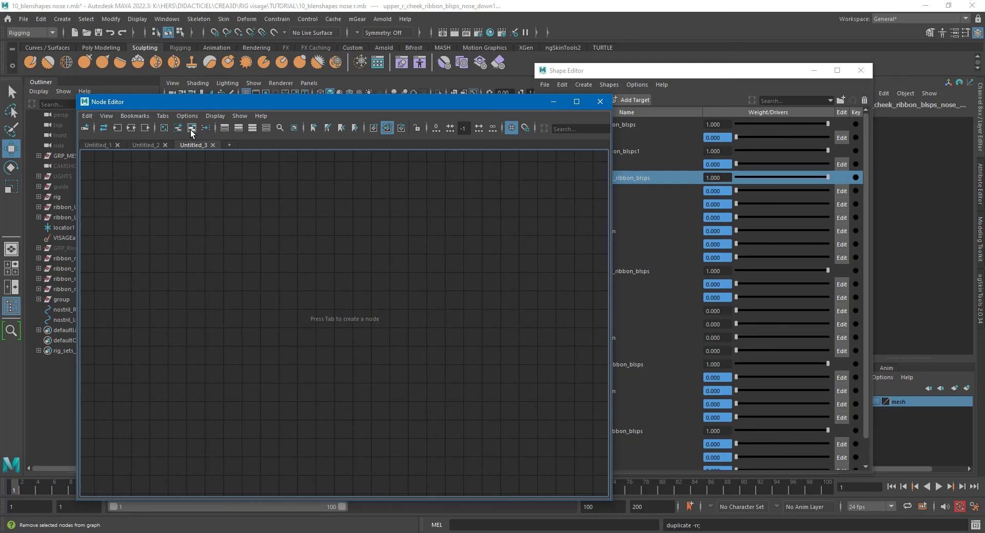
{"action": "left_click", "coordinate": [178, 130]}
{"action": "left_click", "coordinate": [497, 334]}
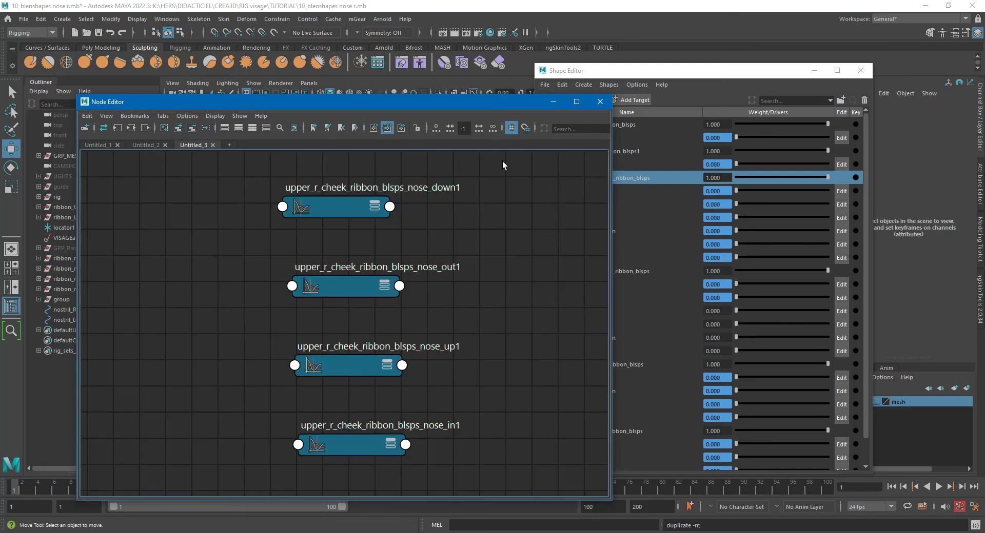
Try to add the upper_l_cheek_ribbon_blsps node to the graph containing the duplicated nose nodes
{"action": "left_click_drag", "start_coordinate": [456, 103], "coordinate": [338, 90]}
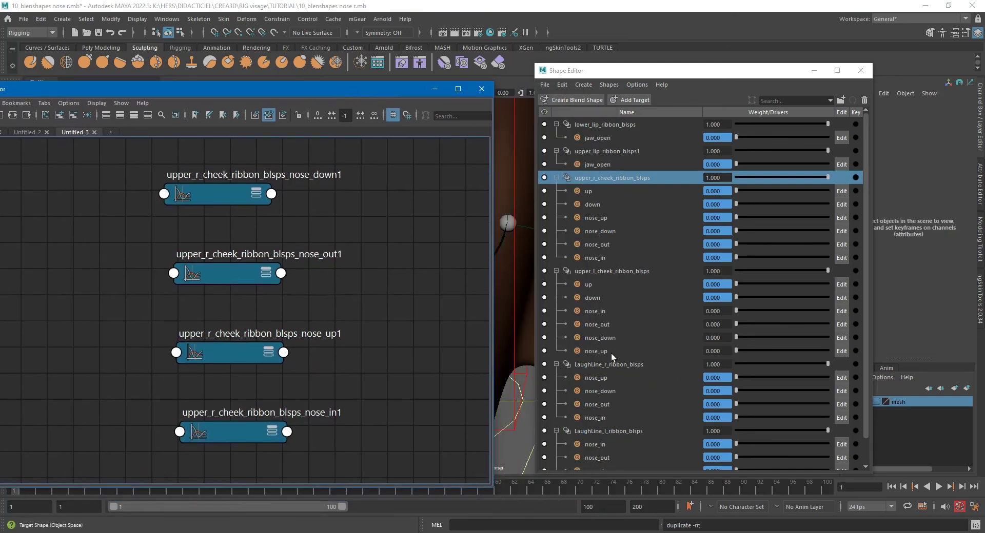
{"action": "scroll", "coordinate": [584, 327], "scroll_direction": "down", "scroll_amount": 1}
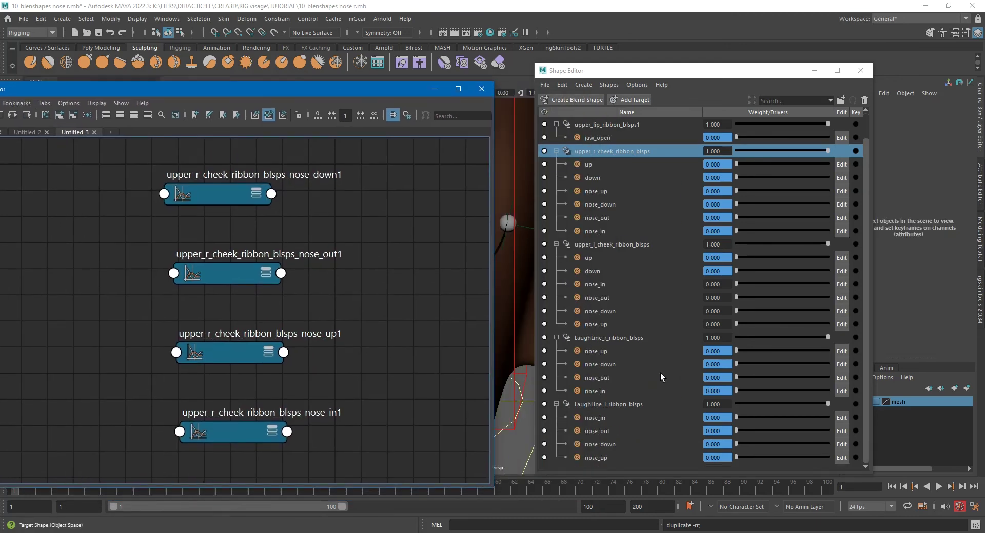
{"action": "left_click", "coordinate": [620, 244]}
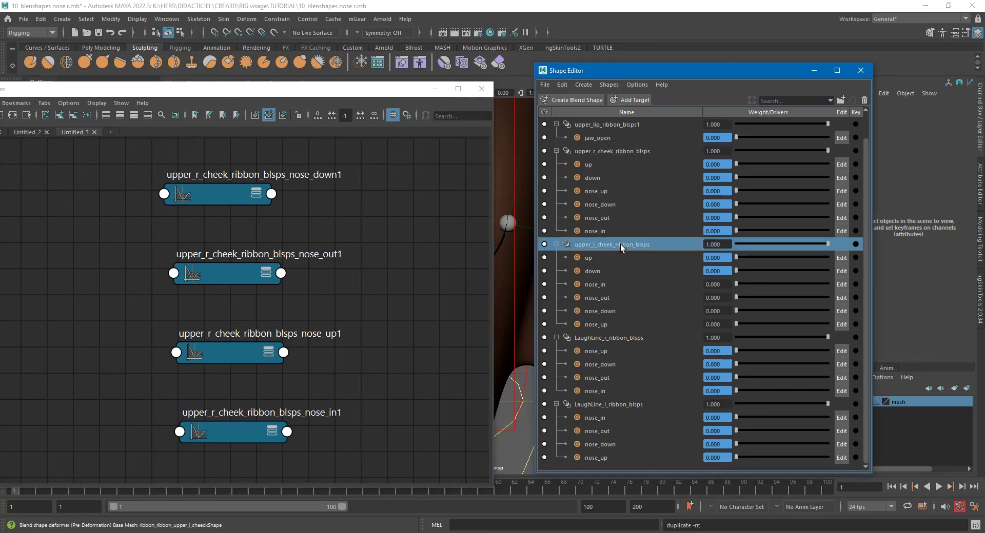
{"action": "right_click", "coordinate": [620, 244]}
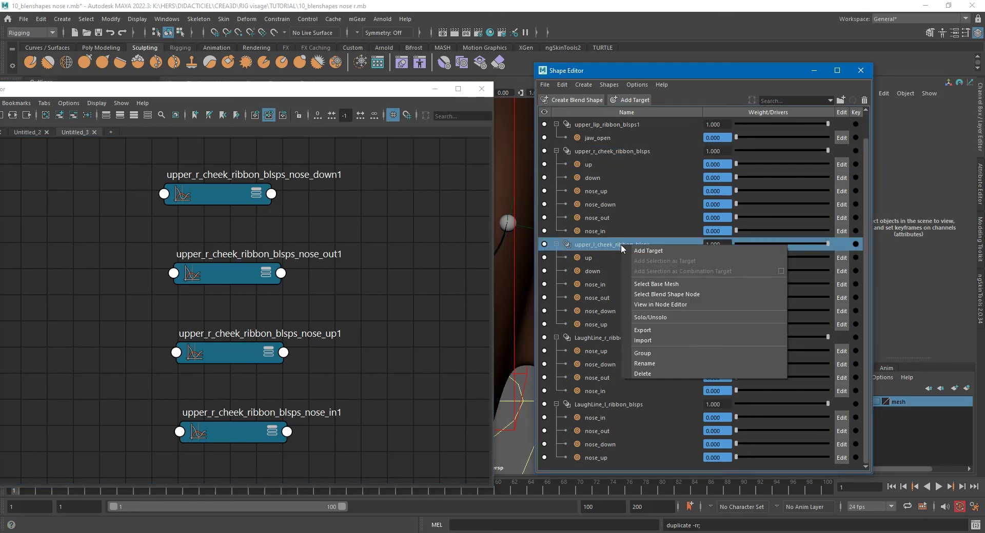
{"action": "left_click", "coordinate": [691, 297]}
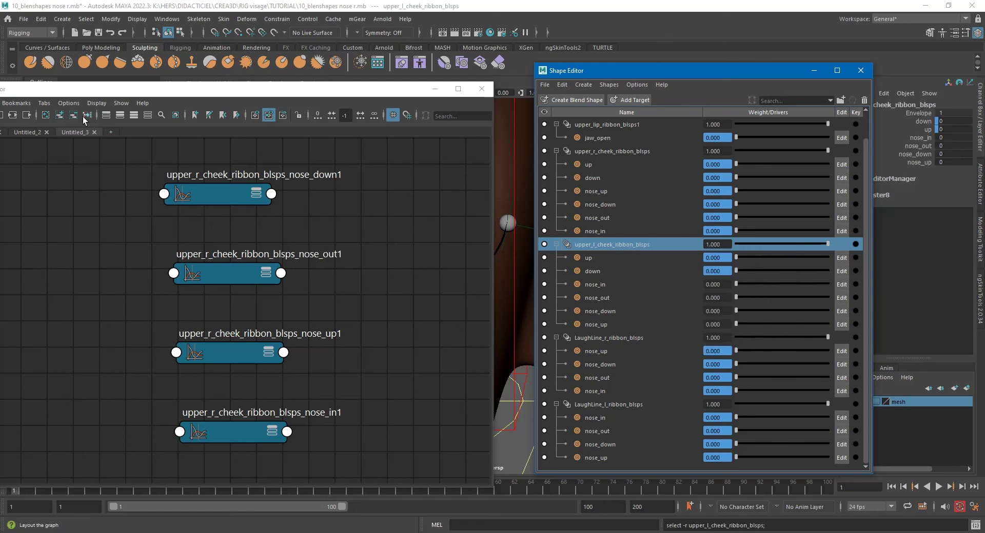
{"action": "left_click_drag", "start_coordinate": [172, 89], "coordinate": [239, 86]}
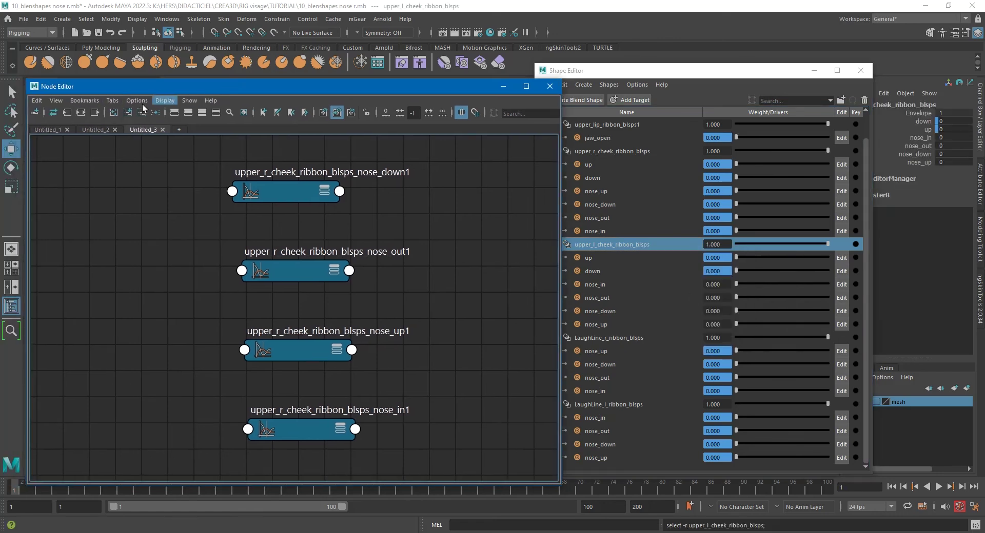
{"action": "left_click", "coordinate": [114, 112]}
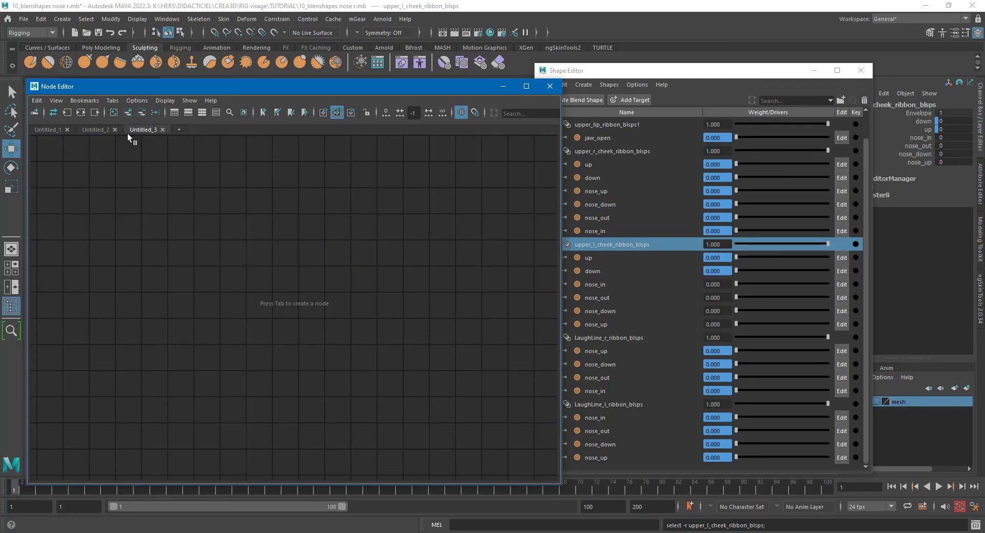
{"action": "key", "text": "ctrl+z"}
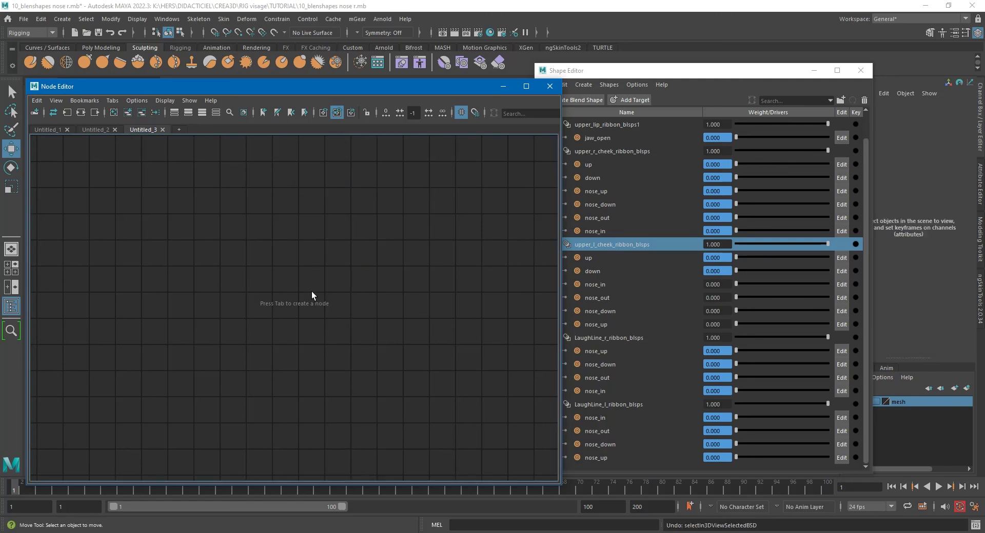
Select the four duplicated nose driven-key nodes in the upper right cheek graph and add them to the empty Untitled_3 graph
{"action": "left_click", "coordinate": [96, 130]}
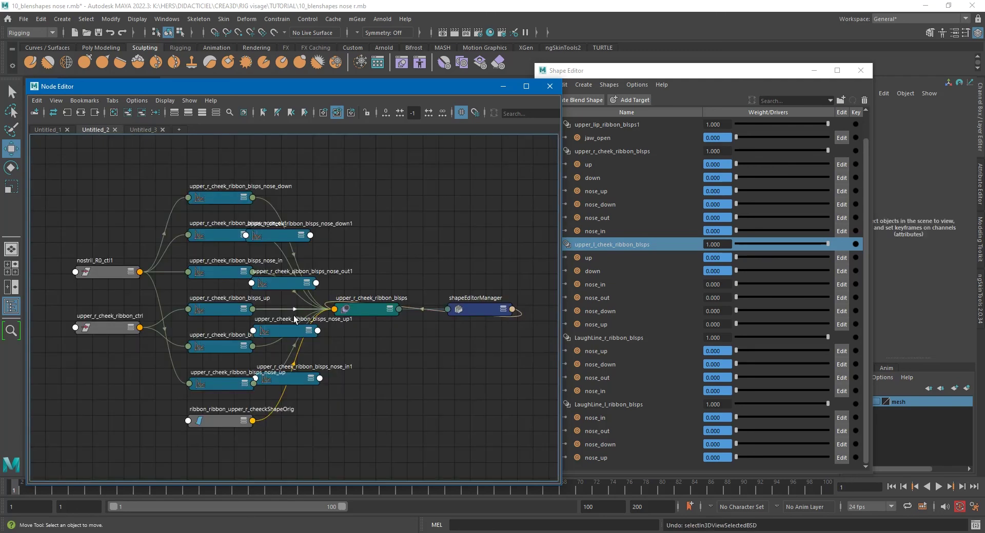
{"action": "left_click", "coordinate": [277, 236]}
{"action": "left_click", "coordinate": [292, 284], "text": "shift"}
{"action": "left_click", "coordinate": [290, 330], "text": "shift"}
{"action": "left_click", "coordinate": [290, 382], "text": "shift"}
{"action": "left_click", "coordinate": [144, 130]}
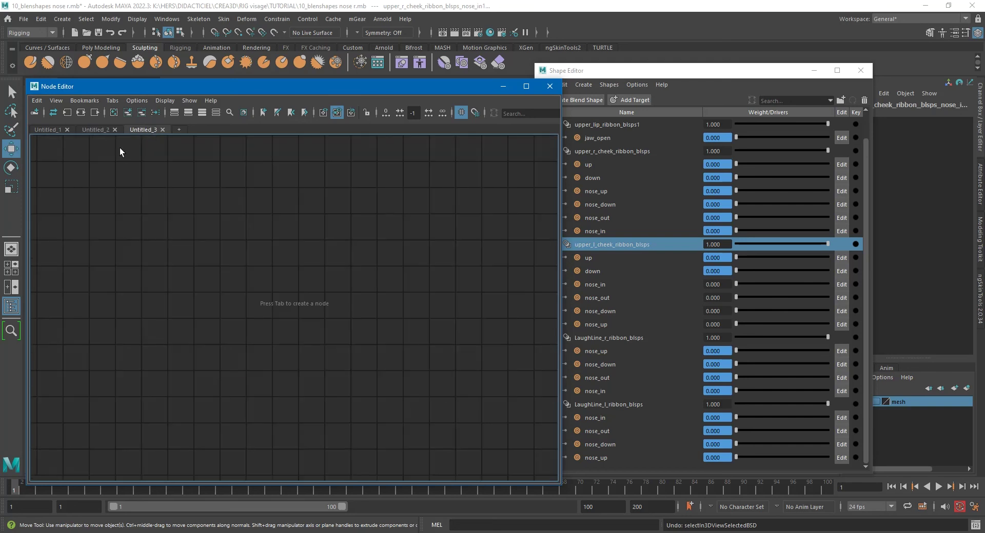
{"action": "left_click", "coordinate": [128, 112]}
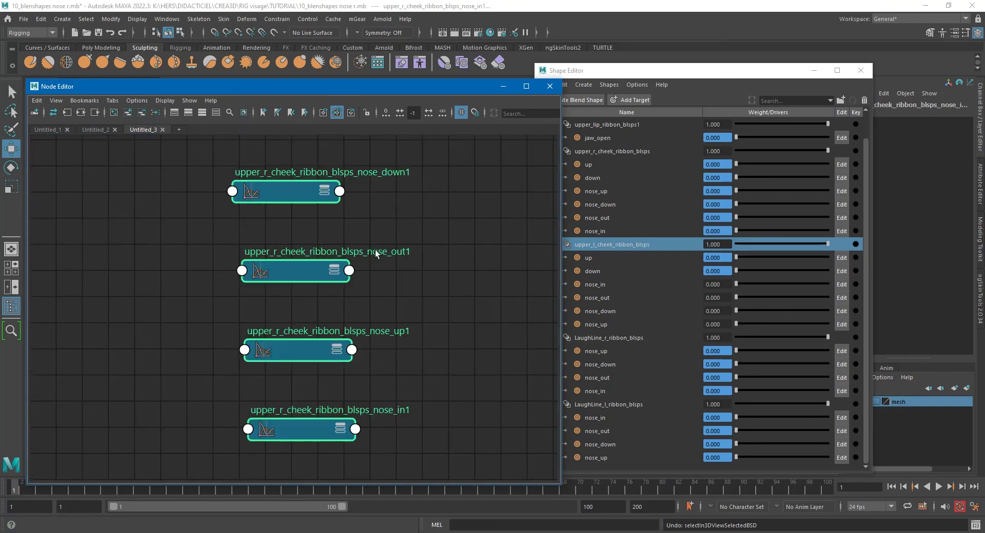
Select the upper_l_cheek_ribbon_blsps blend shape node and add it to the graph with the duplicated nose nodes
{"action": "left_click", "coordinate": [625, 242]}
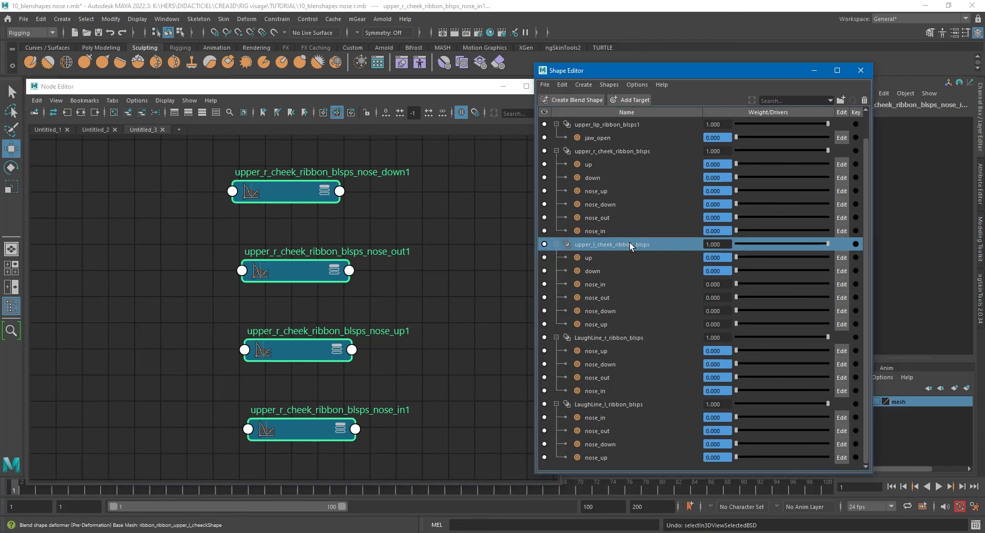
{"action": "right_click", "coordinate": [629, 242]}
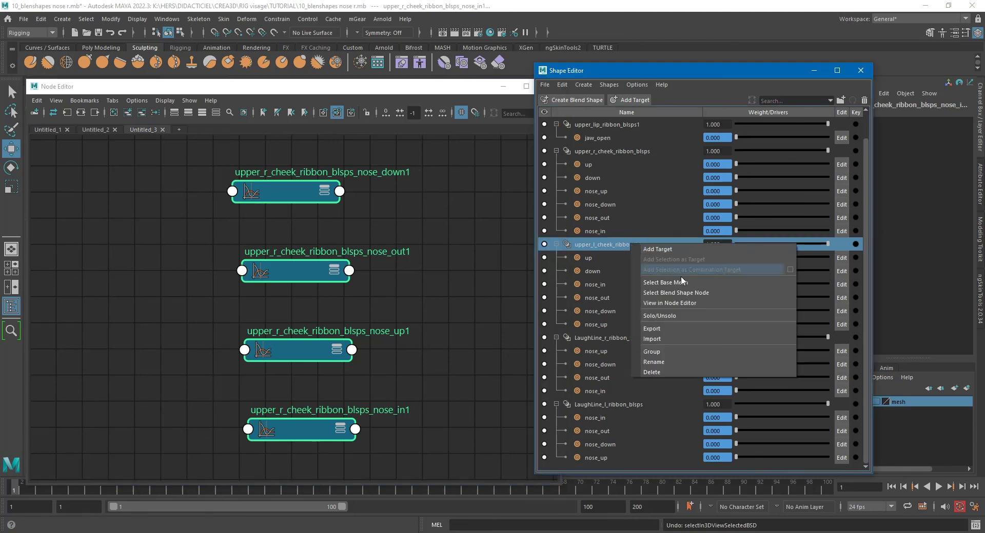
{"action": "left_click", "coordinate": [707, 292]}
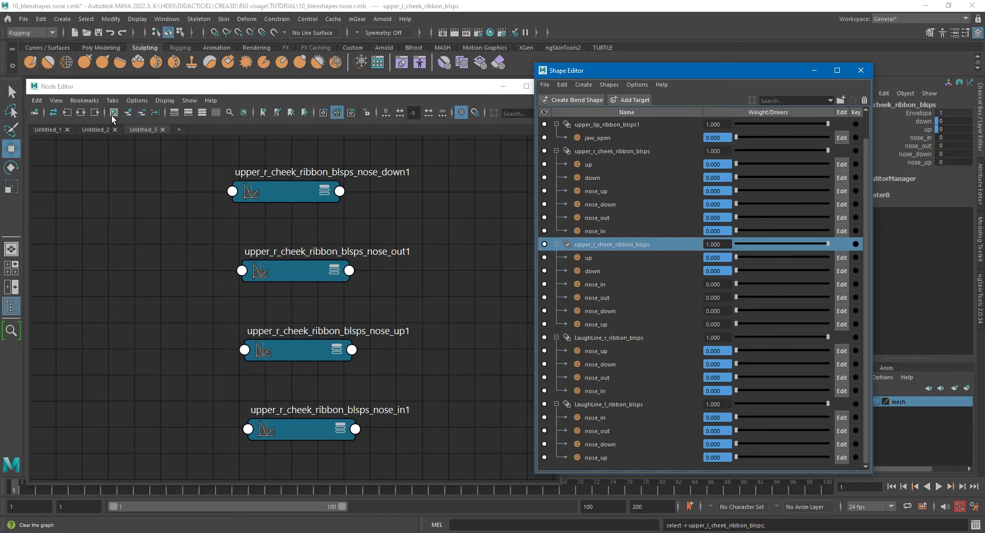
{"action": "left_click", "coordinate": [127, 113]}
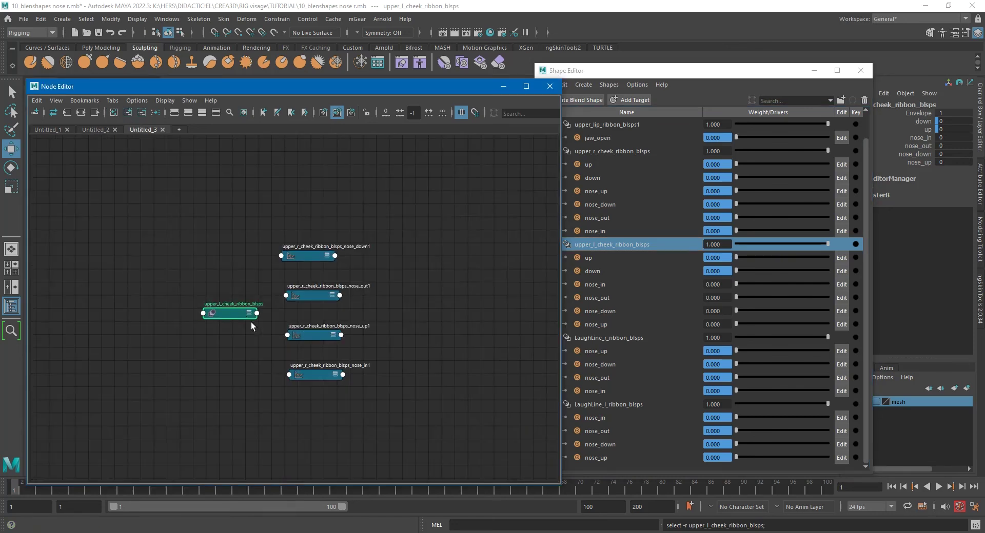
Place the upper_l_cheek_ribbon_blsps node beside the driven-key nodes and expand its attributes to list the individual Weight targets
{"action": "left_click_drag", "start_coordinate": [248, 310], "coordinate": [440, 264]}
{"action": "left_click", "coordinate": [442, 263]}
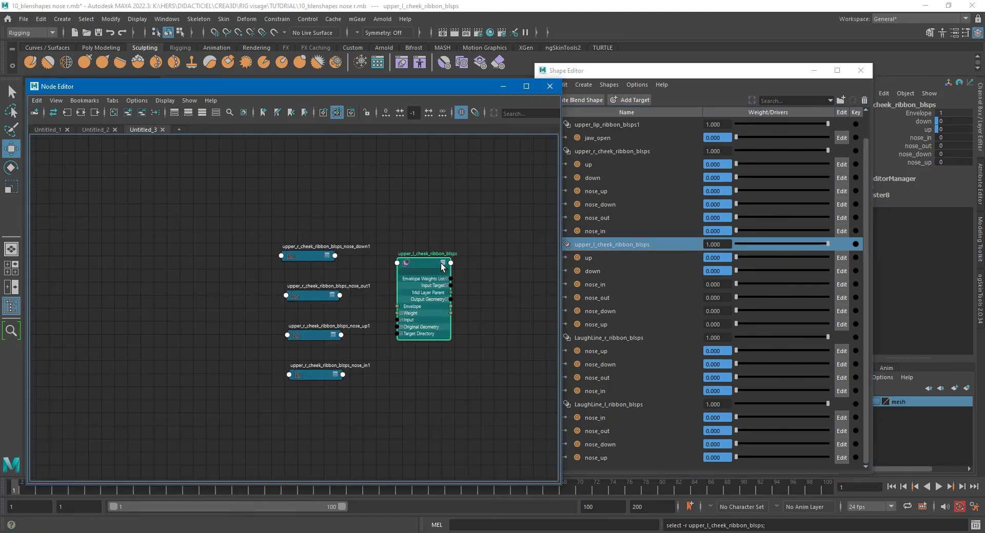
{"action": "scroll", "coordinate": [424, 356], "scroll_direction": "up", "scroll_amount": 5}
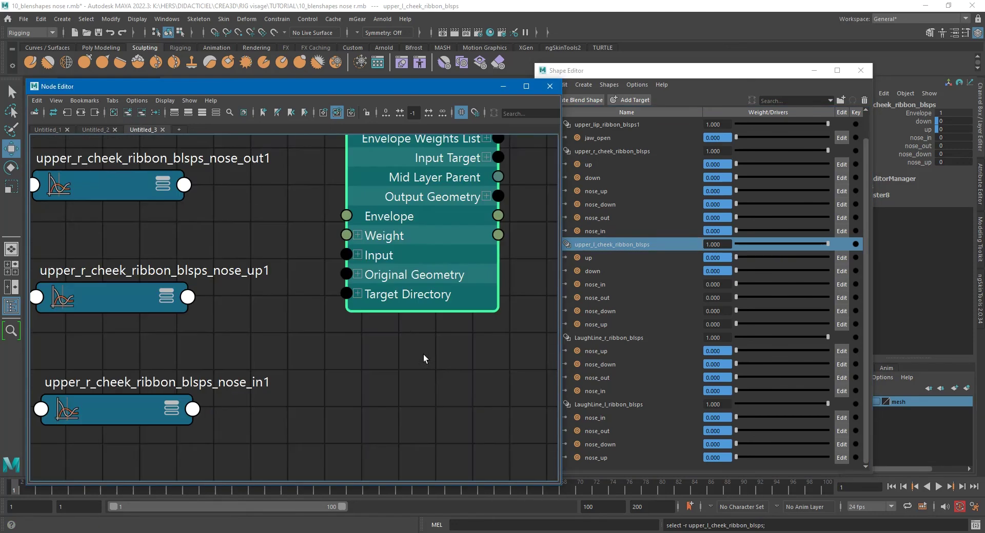
{"action": "left_click", "coordinate": [357, 235]}
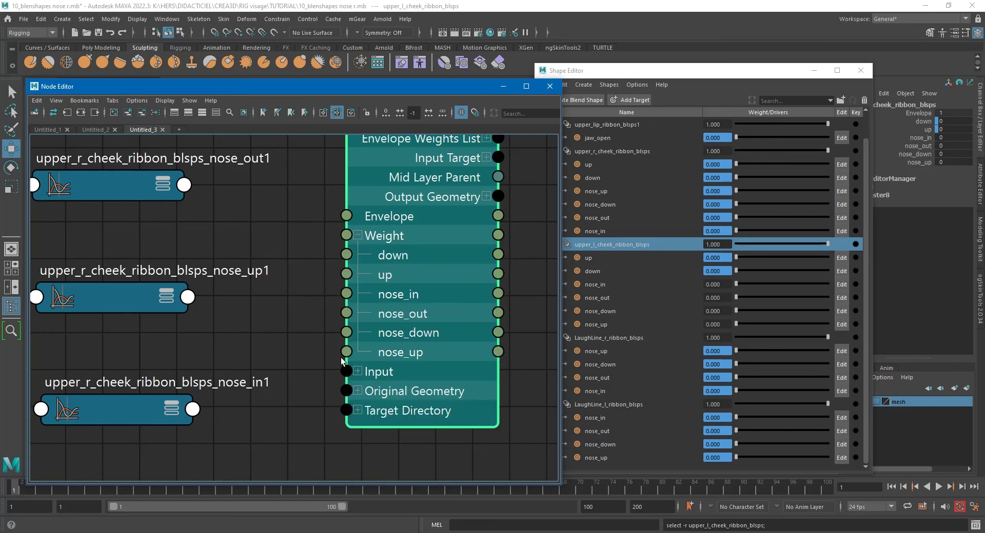
{"action": "scroll", "coordinate": [314, 336], "scroll_direction": "down", "scroll_amount": 2}
{"action": "scroll", "coordinate": [259, 274], "scroll_direction": "down", "scroll_amount": 2}
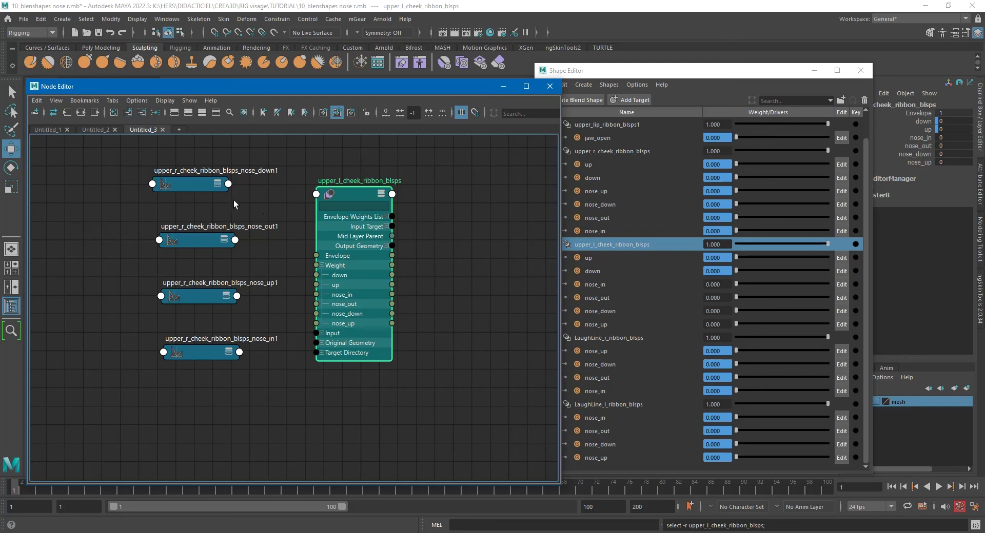
Connect the outputs of the duplicated nose_down1 and nose_out1 nodes to the matching nose_down and nose_out weights of upper_l_cheek_ribbon_blsps
{"action": "left_click", "coordinate": [228, 183]}
{"action": "left_click", "coordinate": [260, 221]}
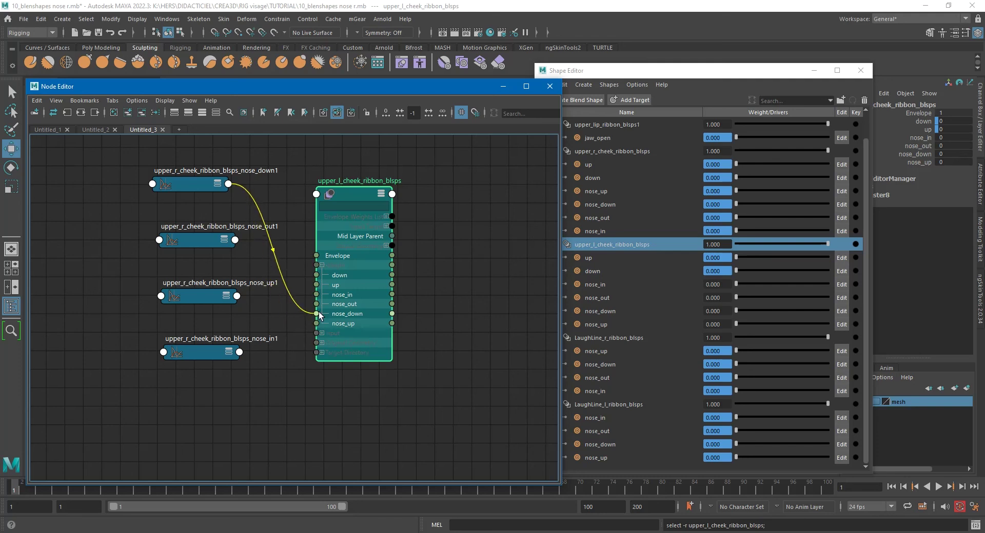
{"action": "left_click", "coordinate": [316, 313]}
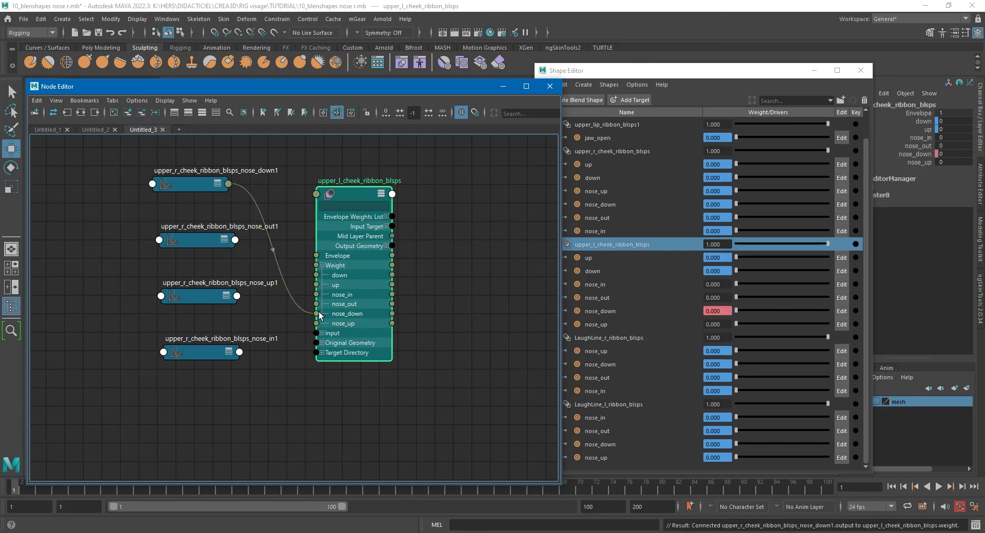
{"action": "left_click", "coordinate": [235, 241]}
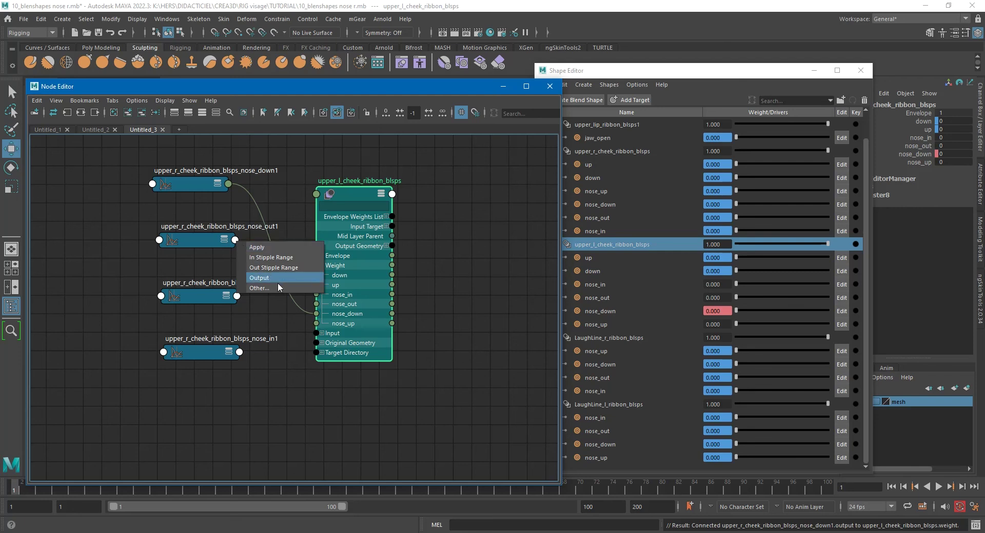
{"action": "left_click", "coordinate": [259, 278]}
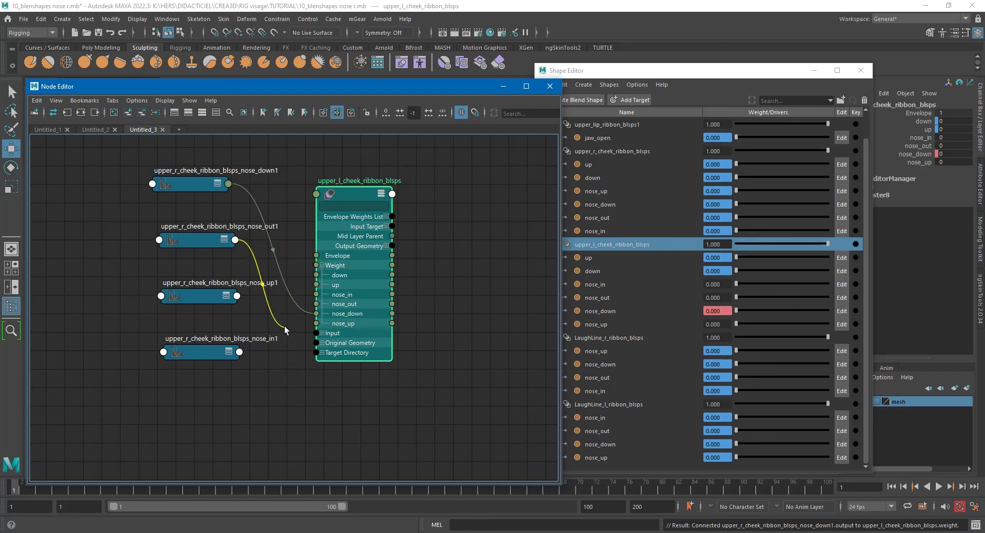
{"action": "left_click", "coordinate": [315, 303]}
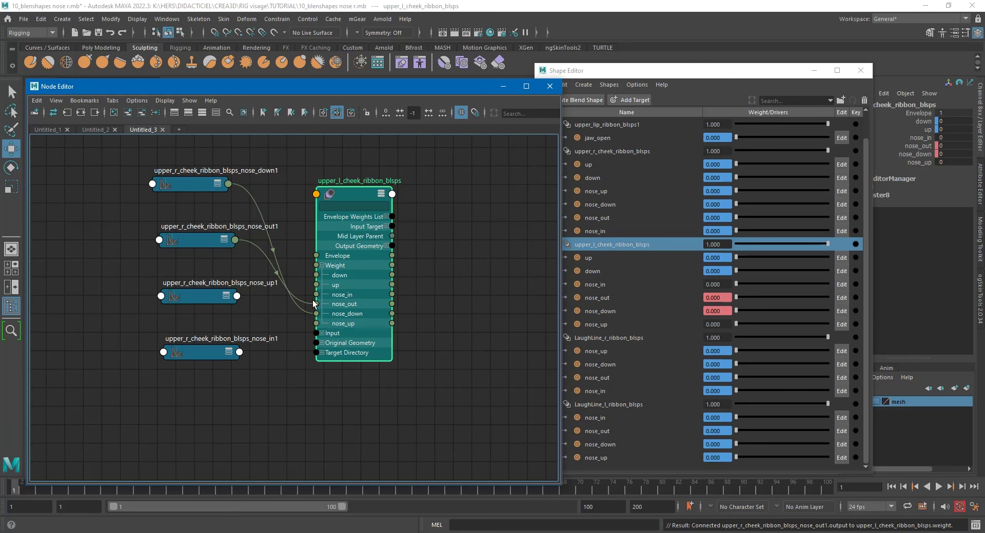
Connect the outputs of the duplicated nose_up1 and nose_in1 nodes to the nose_up and nose_in weights of upper_l_cheek_ribbon_blsps
{"action": "left_click", "coordinate": [237, 296]}
{"action": "left_click", "coordinate": [265, 335]}
{"action": "left_click", "coordinate": [315, 324]}
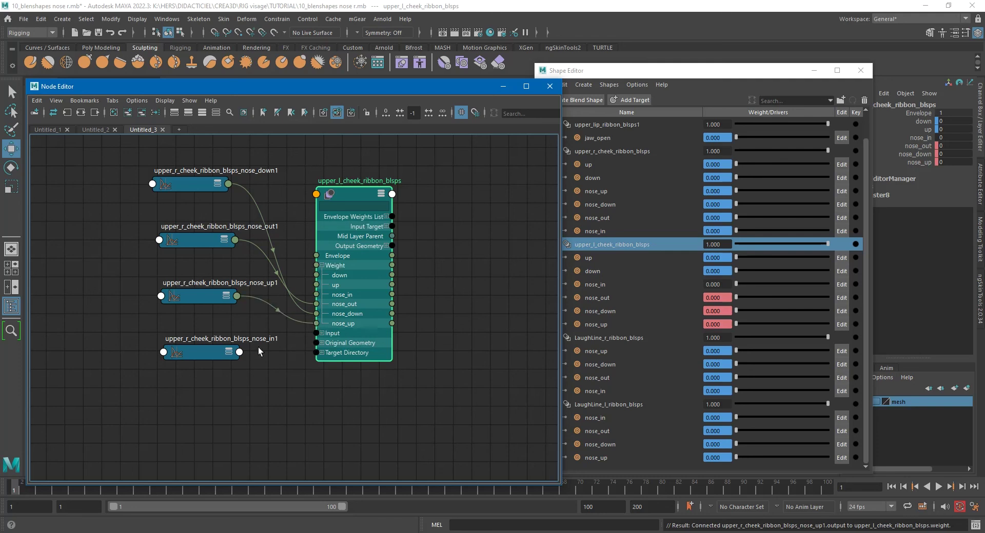
{"action": "left_click", "coordinate": [239, 353]}
{"action": "left_click", "coordinate": [271, 389]}
{"action": "left_click", "coordinate": [315, 294]}
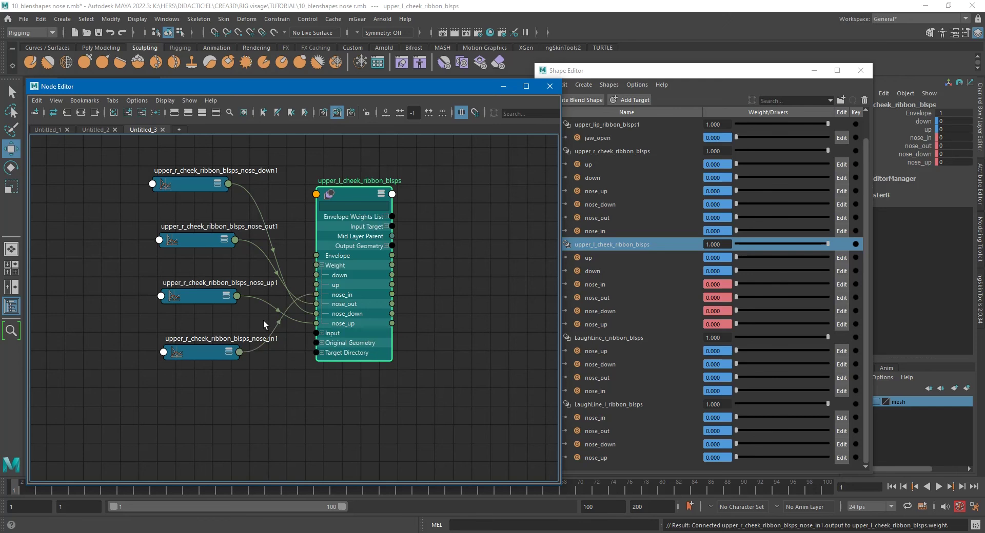
Arrange the four driven-key nodes in a spaced column ordered nose_in1, nose_out1, nose_down1, nose_up1 to match the weight order
{"action": "mouse_move", "coordinate": [200, 349]}
{"action": "left_mouse_down"}
{"action": "mouse_move", "coordinate": [200, 274]}
{"action": "mouse_move", "coordinate": [217, 352]}
{"action": "left_mouse_up"}
{"action": "left_click_drag", "start_coordinate": [204, 277], "coordinate": [208, 278]}
{"action": "left_click_drag", "start_coordinate": [203, 243], "coordinate": [217, 305]}
{"action": "left_click_drag", "start_coordinate": [203, 184], "coordinate": [220, 325]}
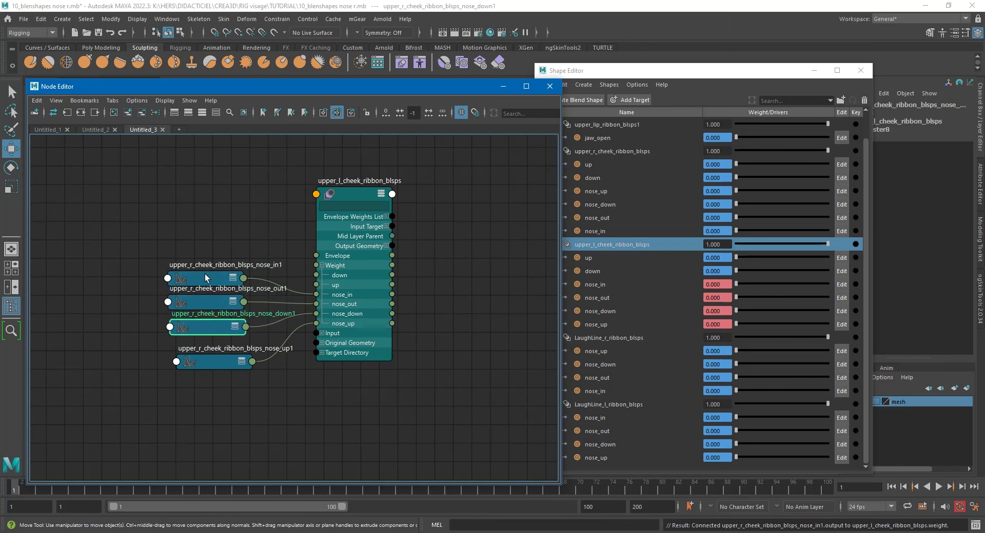
{"action": "left_click_drag", "start_coordinate": [211, 283], "coordinate": [212, 217]}
{"action": "left_click_drag", "start_coordinate": [199, 303], "coordinate": [195, 274]}
{"action": "left_click_drag", "start_coordinate": [204, 333], "coordinate": [194, 330]}
{"action": "left_click_drag", "start_coordinate": [225, 361], "coordinate": [213, 394]}
{"action": "left_click_drag", "start_coordinate": [205, 332], "coordinate": [211, 335]}
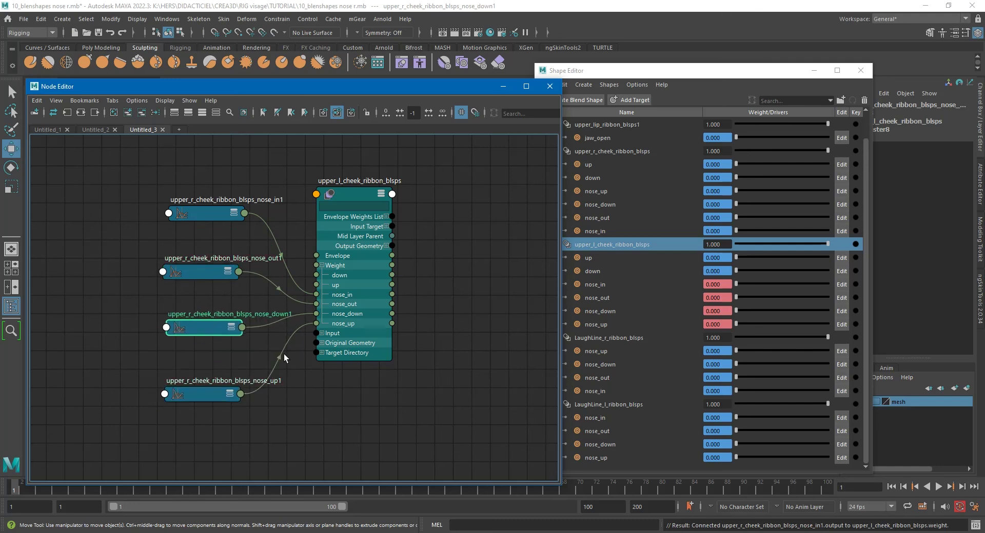
Select the left nostril control nostril_L0_ctl1 in the viewport and add it to the Untitled_3 graph
{"action": "left_click_drag", "start_coordinate": [349, 92], "coordinate": [771, 115]}
{"action": "left_click", "coordinate": [294, 444]}
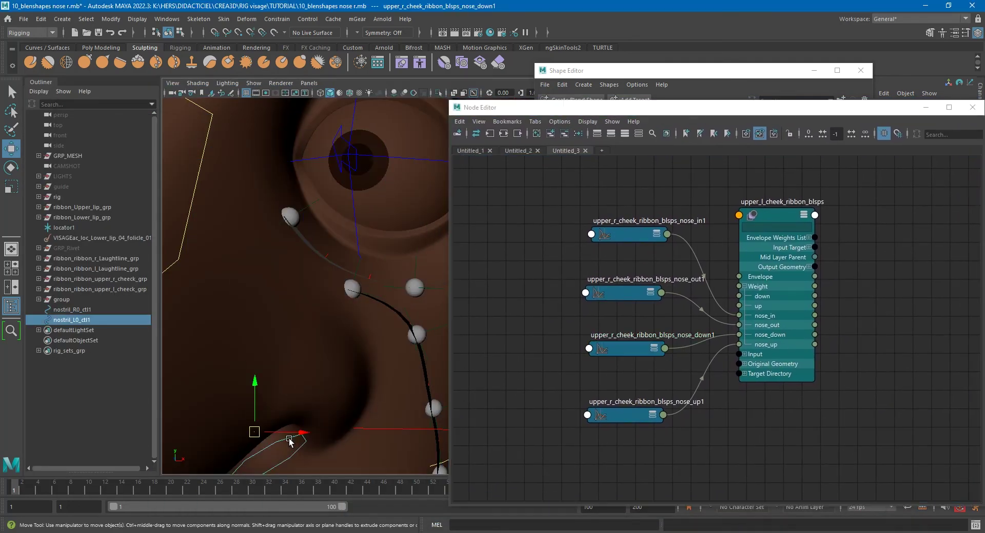
{"action": "left_click", "coordinate": [550, 134]}
{"action": "scroll", "coordinate": [748, 315], "scroll_direction": "down", "scroll_amount": 3}
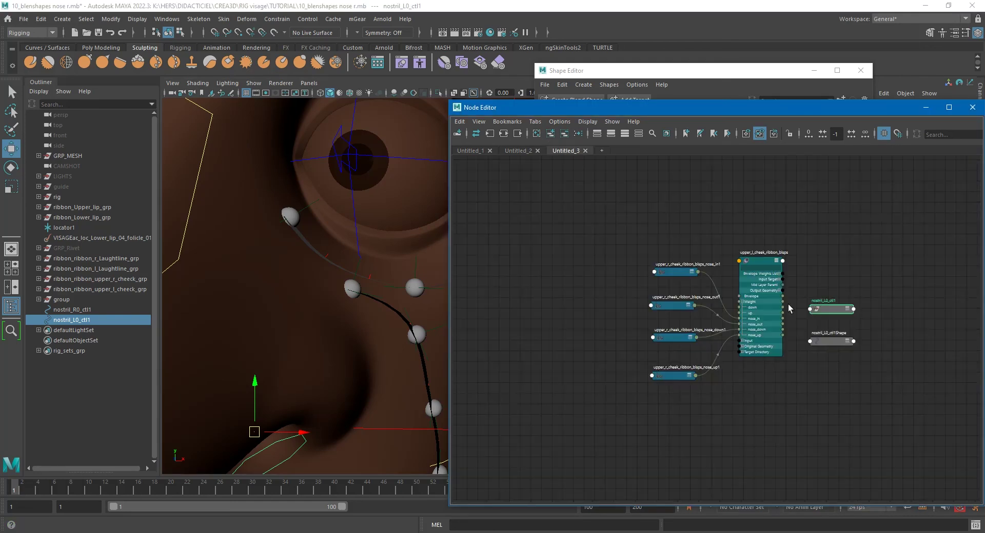
Place the nostril_L0_ctl1 node ahead of the driven-key nodes and expand its Translate attribute into separate axes
{"action": "left_click_drag", "start_coordinate": [830, 307], "coordinate": [578, 264]}
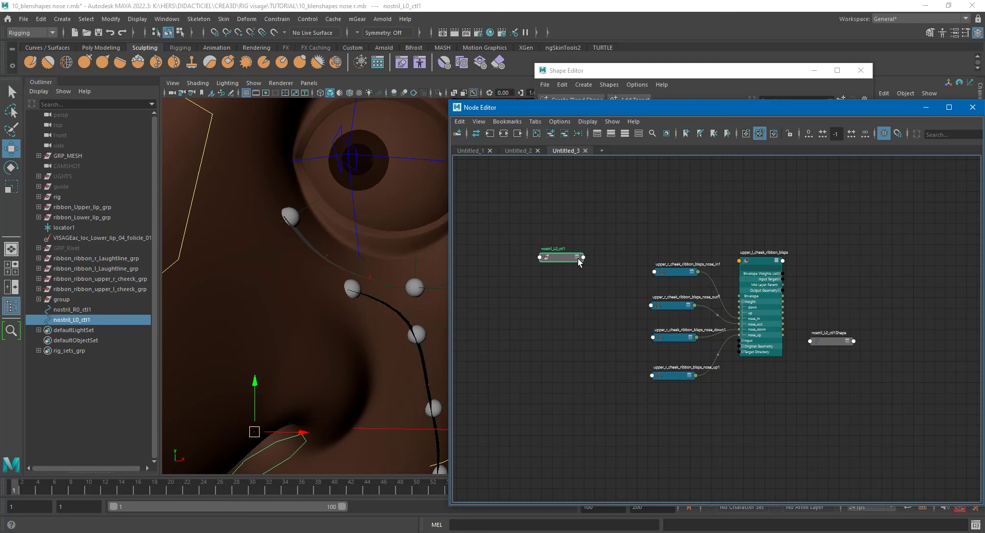
{"action": "left_click", "coordinate": [577, 258]}
{"action": "left_click", "coordinate": [578, 258]}
{"action": "left_click", "coordinate": [577, 258]}
{"action": "left_click", "coordinate": [577, 258]}
{"action": "scroll", "coordinate": [612, 283], "scroll_direction": "up", "scroll_amount": 2}
{"action": "scroll", "coordinate": [613, 283], "scroll_direction": "up", "scroll_amount": 1}
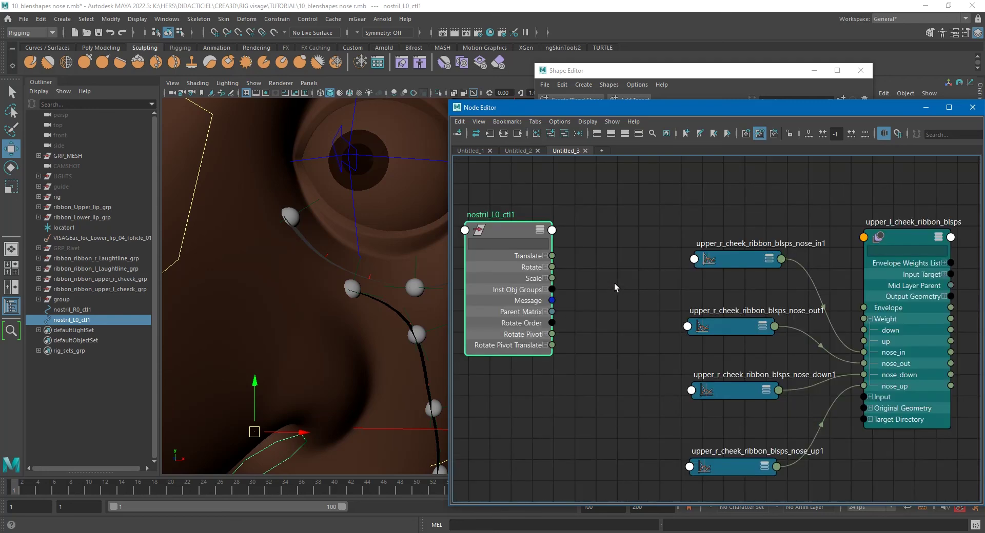
{"action": "left_click", "coordinate": [545, 255]}
{"action": "middle_click_drag", "start_coordinate": [594, 321], "coordinate": [643, 284]}
Connect Translate X of nostril_L0_ctl1 to the input attribute of the duplicated nose_in1 and nose_out1 nodes
{"action": "left_click_drag", "start_coordinate": [728, 113], "coordinate": [337, 95]}
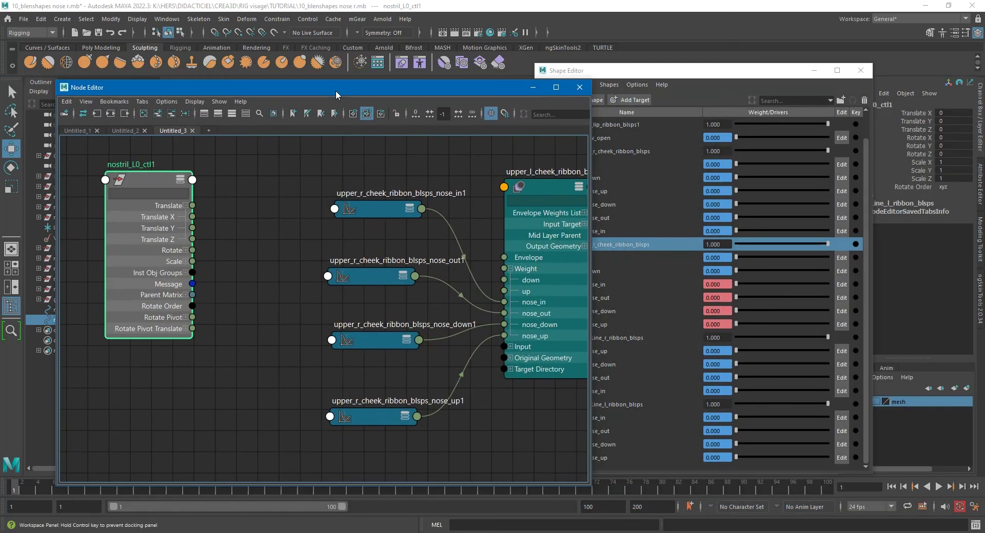
{"action": "left_click_drag", "start_coordinate": [614, 74], "coordinate": [696, 76]}
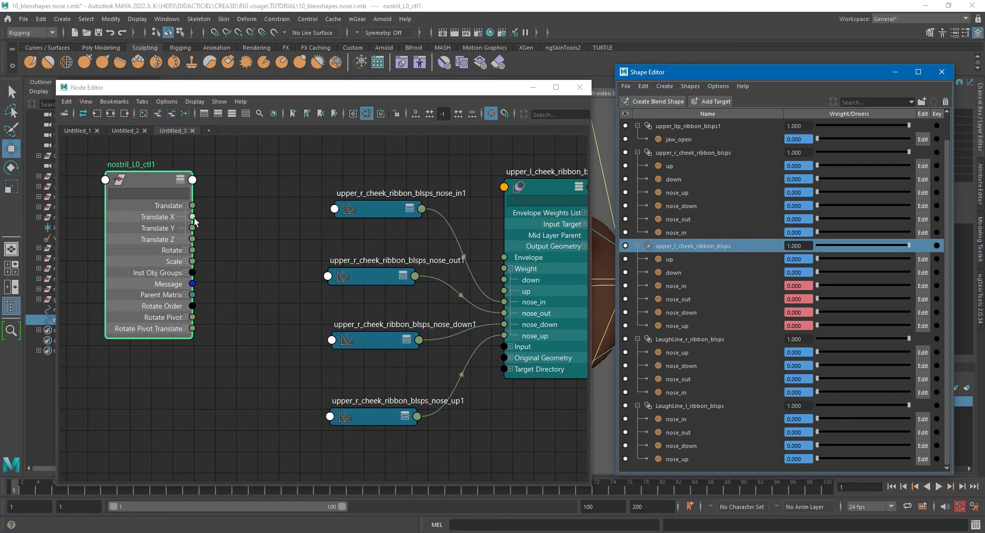
{"action": "left_click_drag", "start_coordinate": [193, 217], "coordinate": [334, 209]}
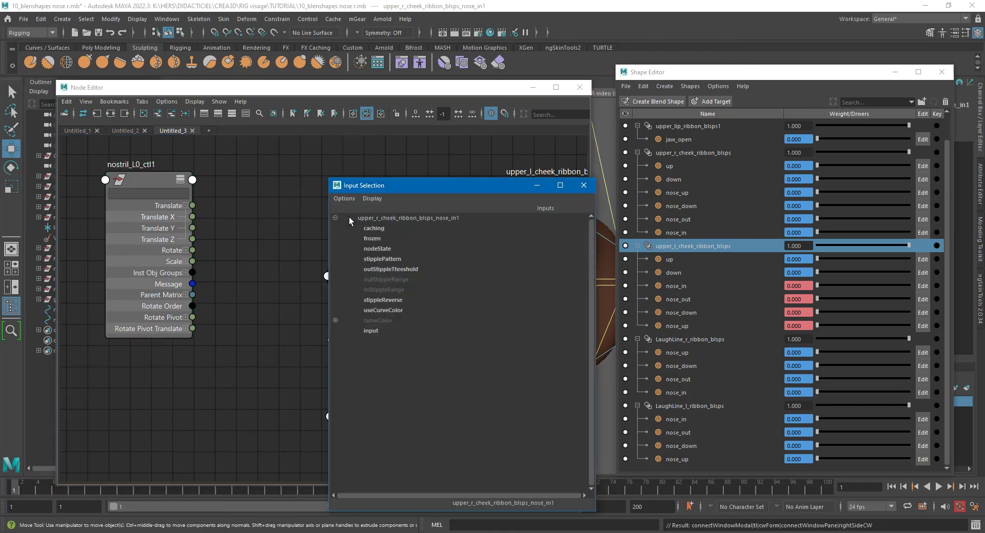
{"action": "left_click", "coordinate": [371, 331]}
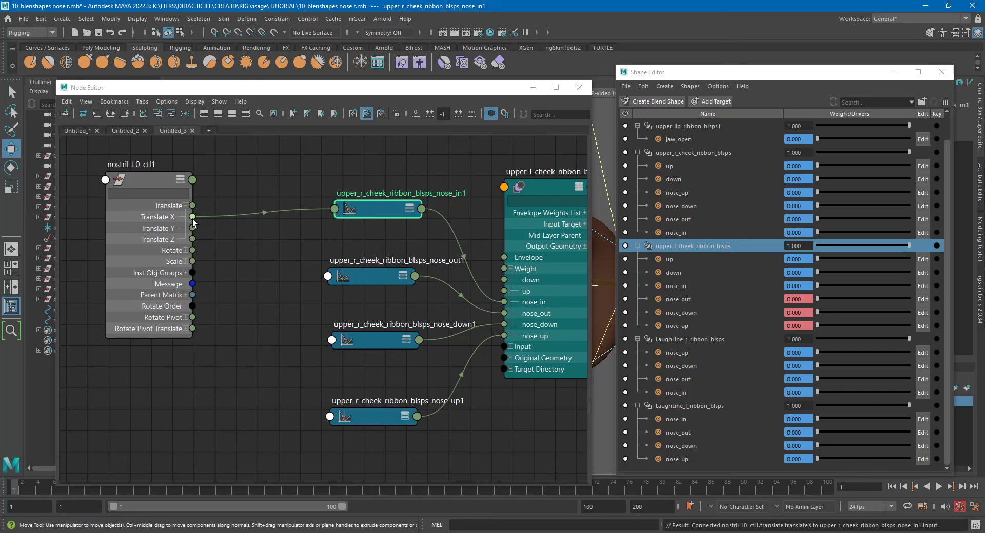
{"action": "left_click_drag", "start_coordinate": [192, 218], "coordinate": [216, 226]}
{"action": "left_click_drag", "start_coordinate": [243, 281], "coordinate": [337, 282]}
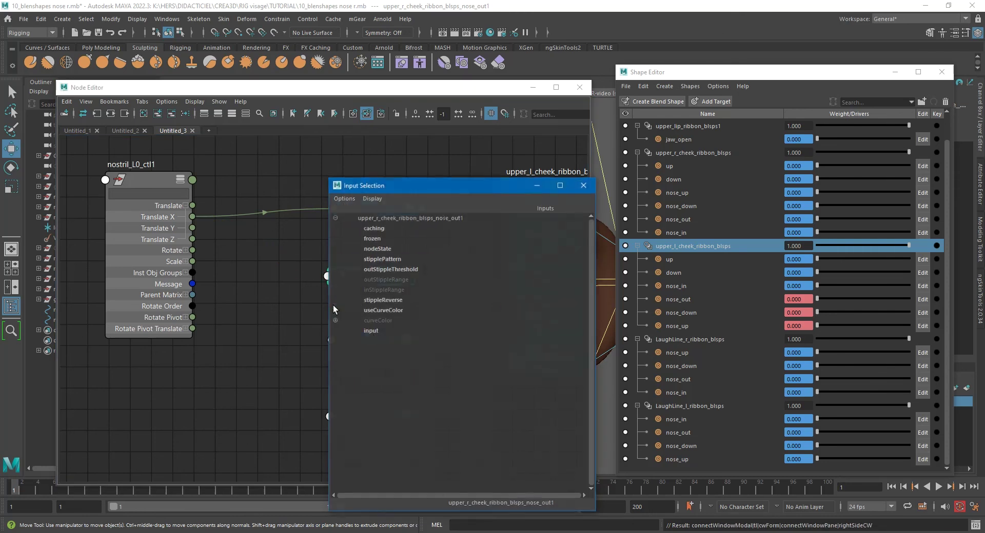
{"action": "left_click", "coordinate": [379, 332]}
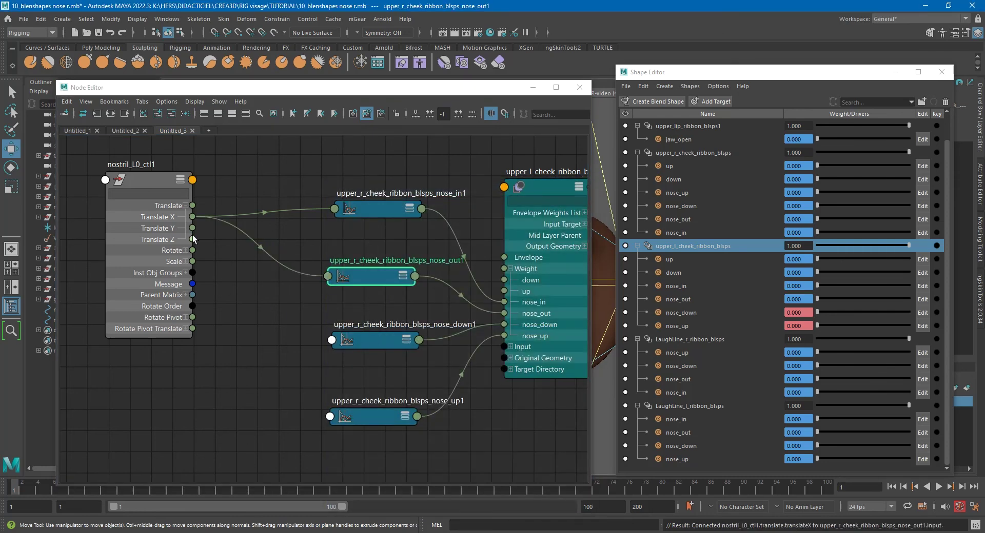
Connect Translate Y of nostril_L0_ctl1 to the input attribute of the duplicated nose_down1 and nose_up1 nodes
{"action": "left_click_drag", "start_coordinate": [192, 227], "coordinate": [332, 341]}
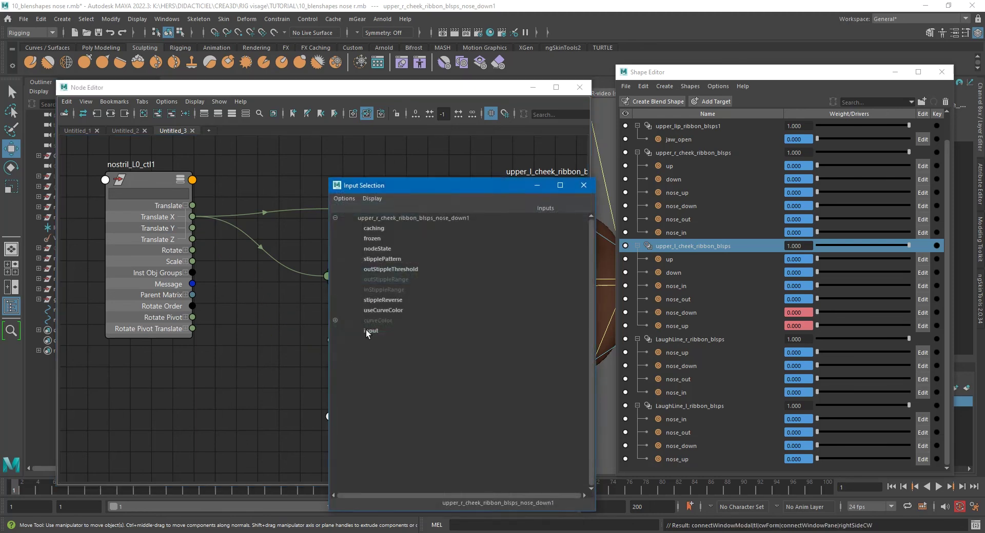
{"action": "left_click", "coordinate": [367, 331]}
{"action": "left_click_drag", "start_coordinate": [196, 228], "coordinate": [341, 405]}
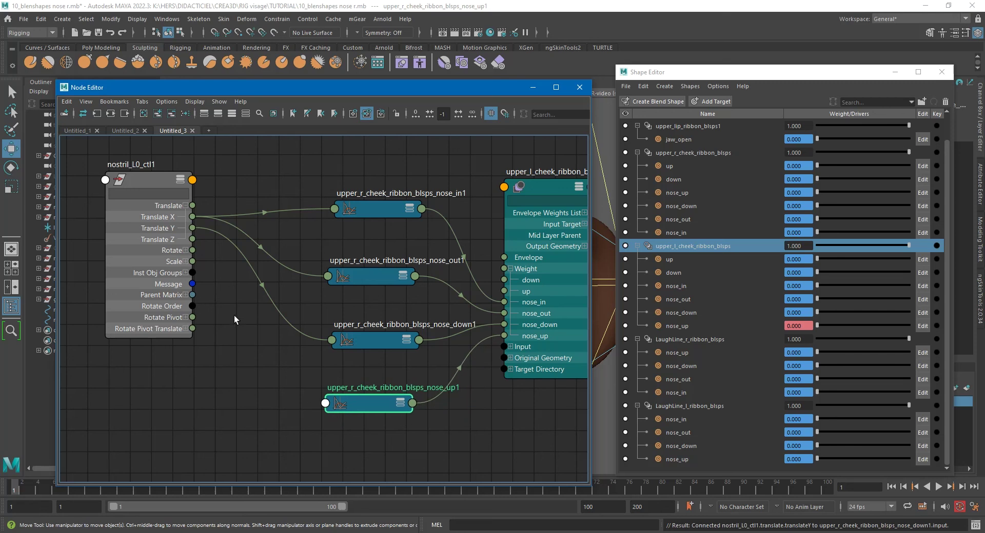
{"action": "left_click_drag", "start_coordinate": [193, 239], "coordinate": [328, 401]}
{"action": "left_click", "coordinate": [361, 409]}
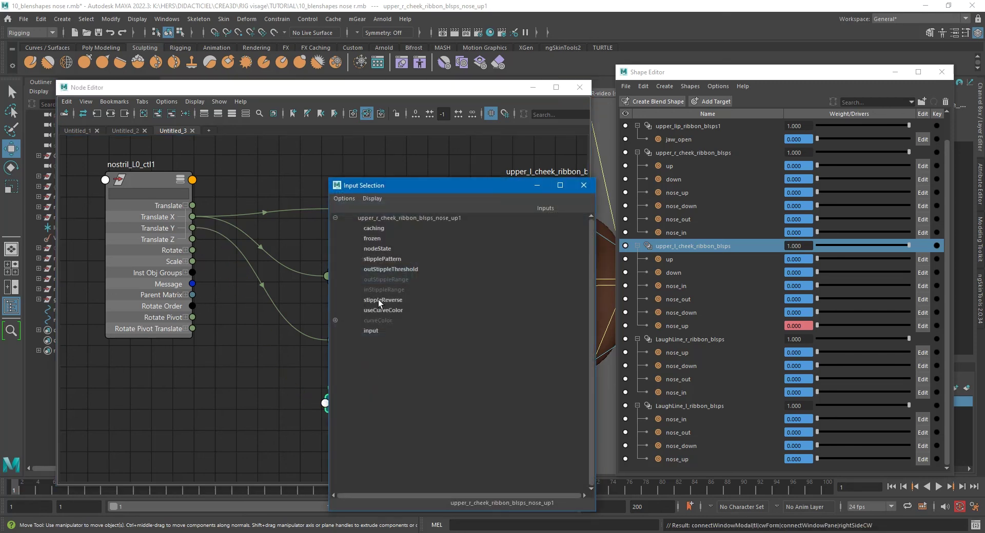
{"action": "left_click", "coordinate": [372, 330]}
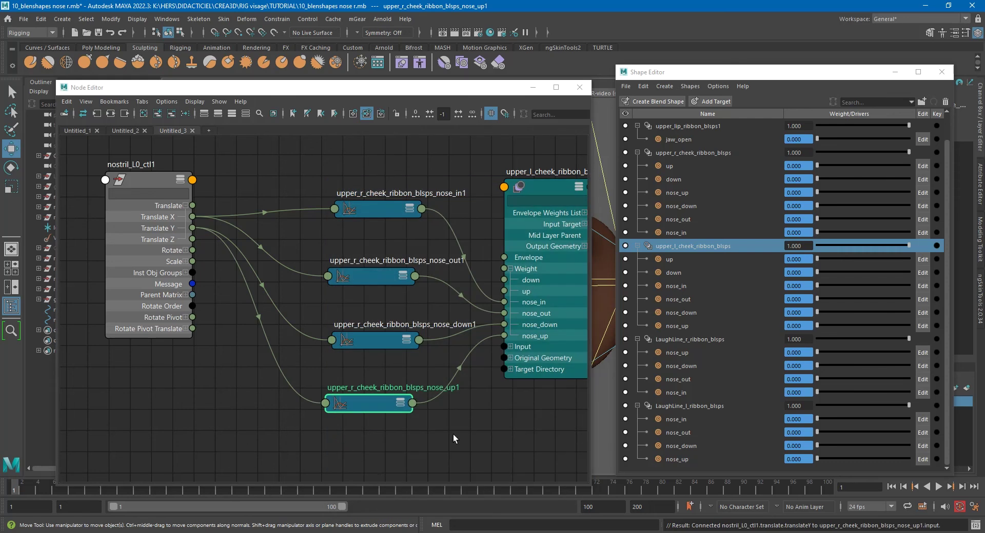
Test the left cheek targets by moving the left nostril control in the viewport, and undo the moves
{"action": "left_click_drag", "start_coordinate": [473, 86], "coordinate": [368, 100]}
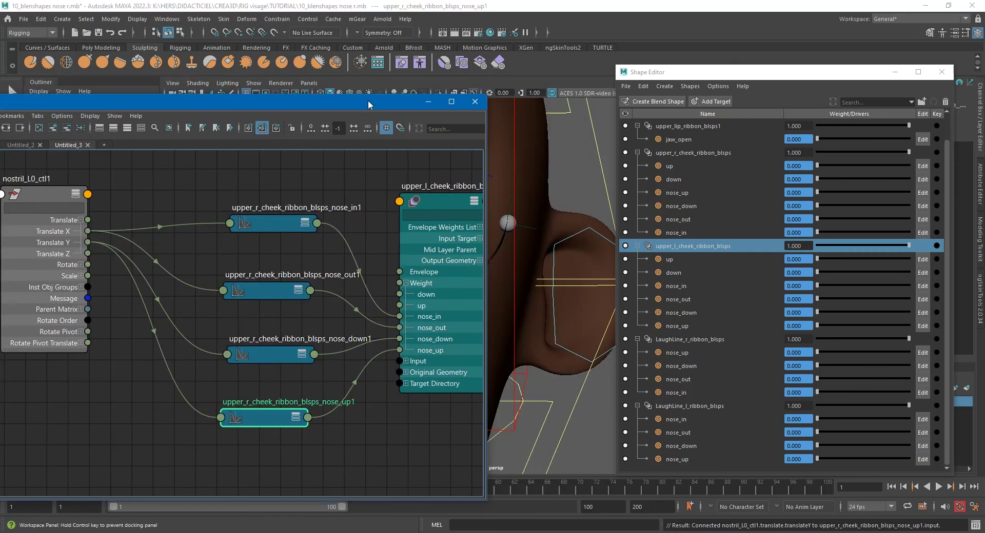
{"action": "right_click_drag", "start_coordinate": [399, 287], "coordinate": [352, 369], "text": "alt"}
{"action": "left_click", "coordinate": [370, 383]}
{"action": "left_click_drag", "start_coordinate": [346, 354], "coordinate": [365, 325]}
{"action": "left_click_drag", "start_coordinate": [396, 378], "coordinate": [426, 370]}
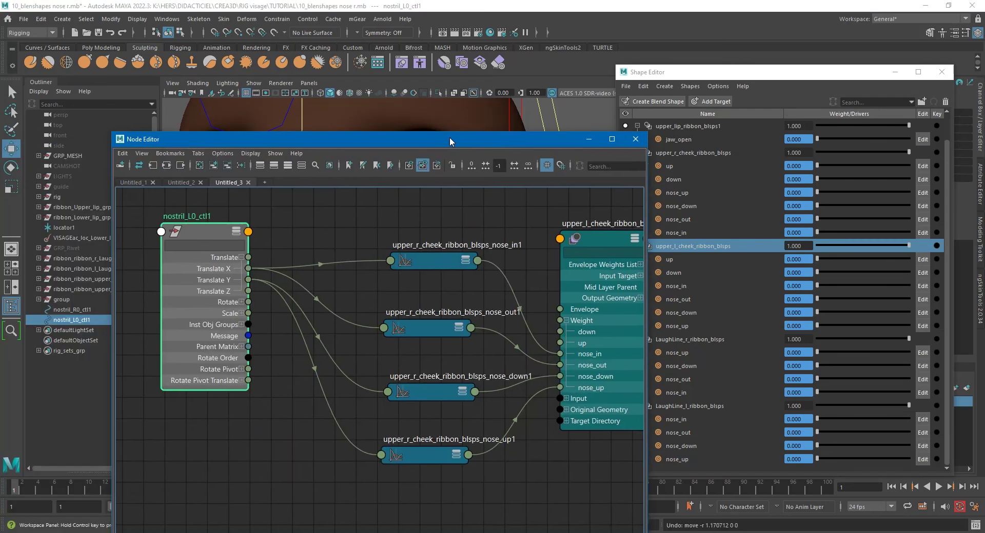
{"action": "left_click_drag", "start_coordinate": [450, 137], "coordinate": [0, 108]}
{"action": "left_click_drag", "start_coordinate": [380, 377], "coordinate": [392, 378]}
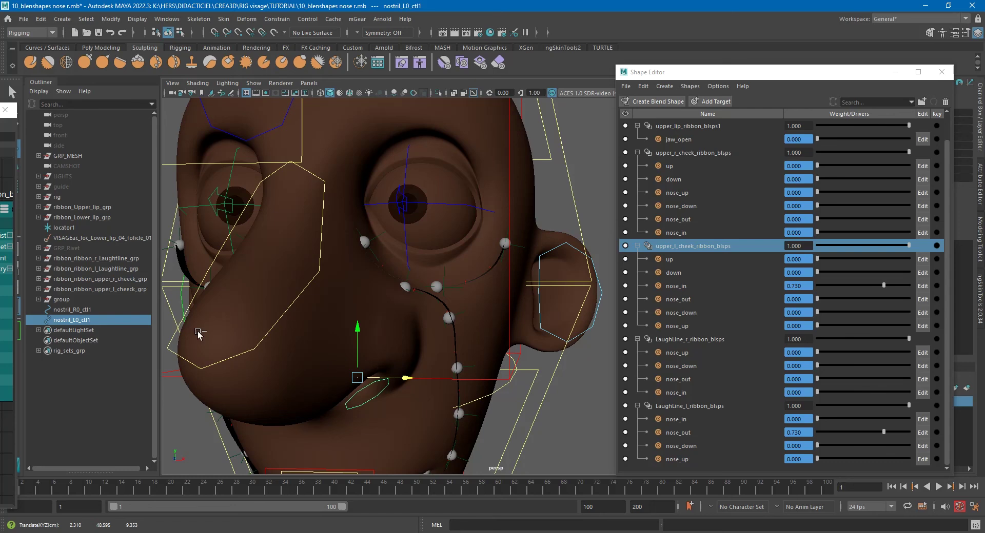
{"action": "key", "text": "ctrl+z"}
Bring the node graph back into view and move the four driven-key nodes together farther away from the blend shape node
{"action": "left_click_drag", "start_coordinate": [12, 110], "coordinate": [404, 87]}
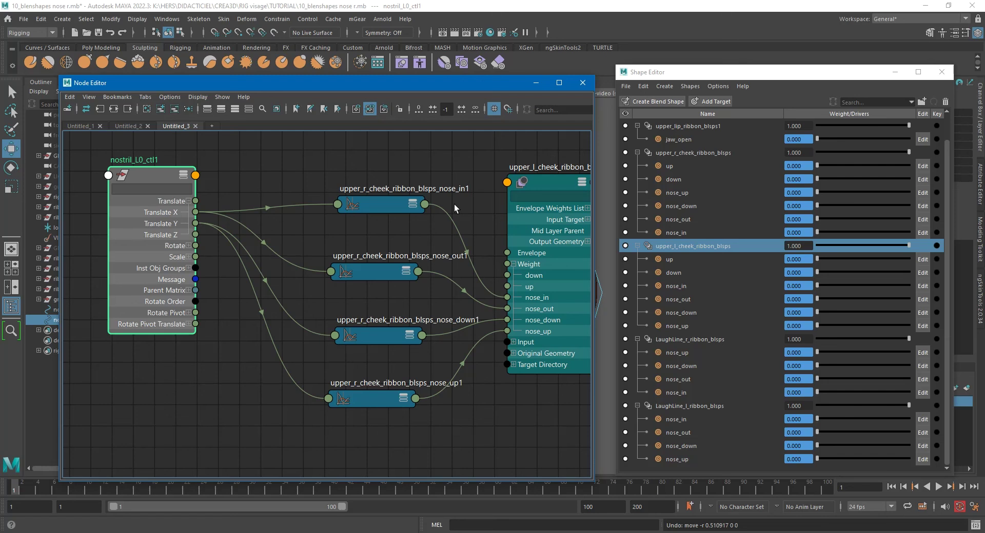
{"action": "left_click_drag", "start_coordinate": [401, 193], "coordinate": [386, 328]}
{"action": "left_click_drag", "start_coordinate": [378, 201], "coordinate": [328, 197]}
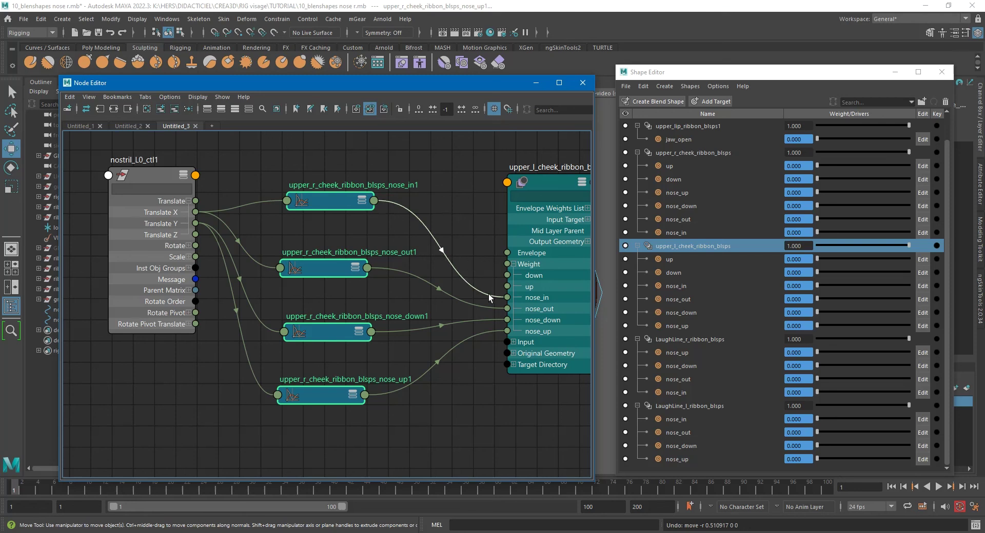
Swap the left cheek connections so the nose_in1 output drives the nose_out weight and the nose_out1 output drives the nose_in weight
{"action": "left_click_drag", "start_coordinate": [487, 294], "coordinate": [505, 314]}
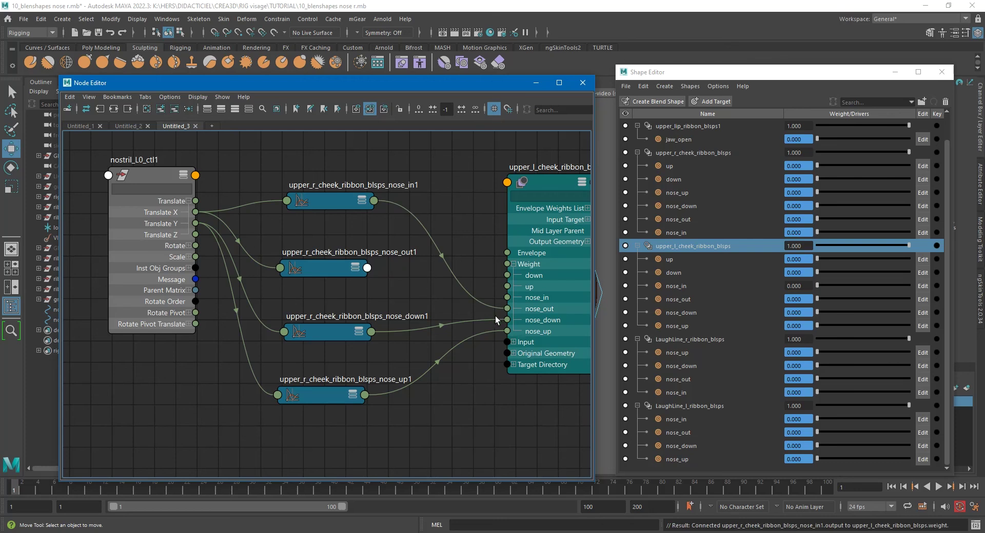
{"action": "left_click", "coordinate": [369, 268]}
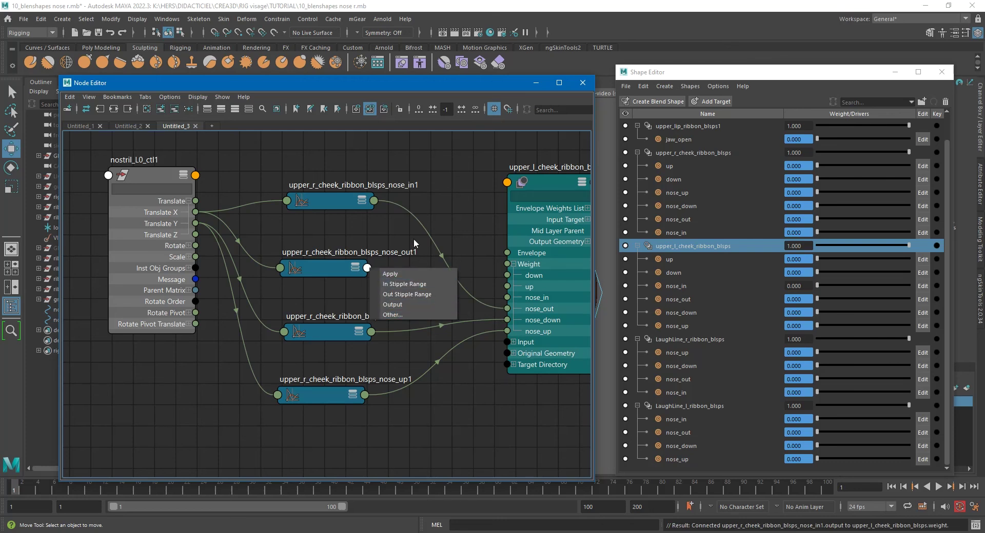
{"action": "left_click", "coordinate": [402, 304]}
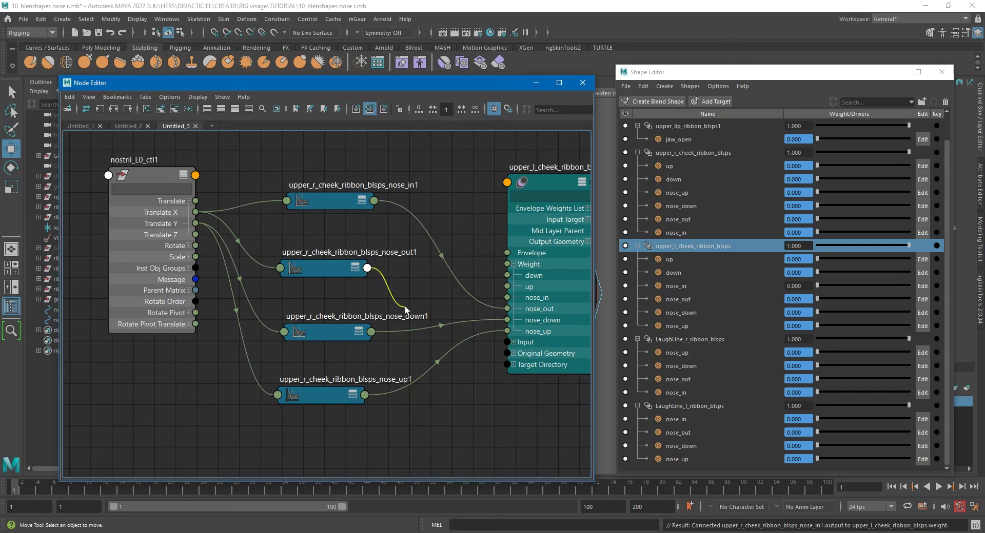
{"action": "left_click", "coordinate": [505, 297]}
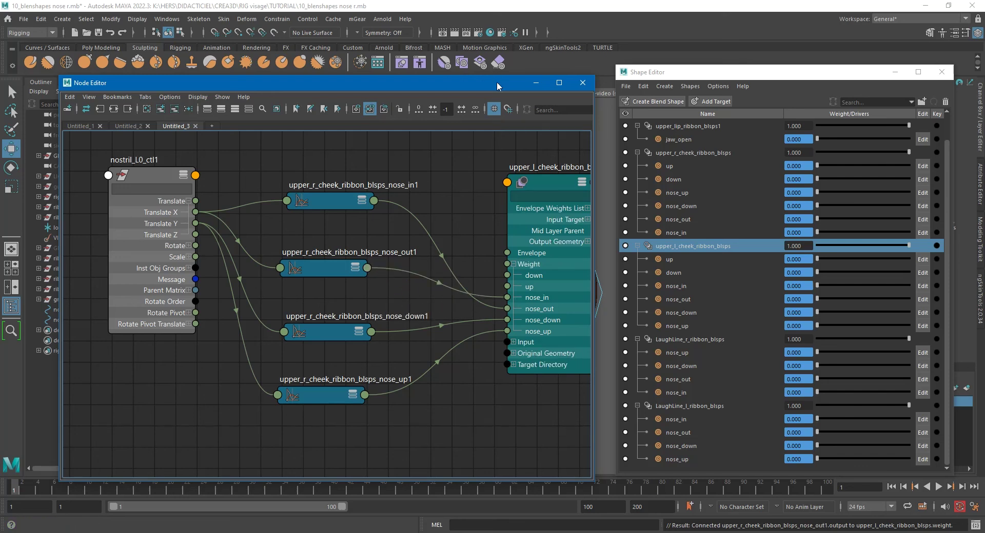
Move the node graph out of the way and test the left cheek response with nostril_L0_ctl1, returning the control to rest
{"action": "left_click_drag", "start_coordinate": [497, 85], "coordinate": [0, 111]}
{"action": "left_click", "coordinate": [371, 381]}
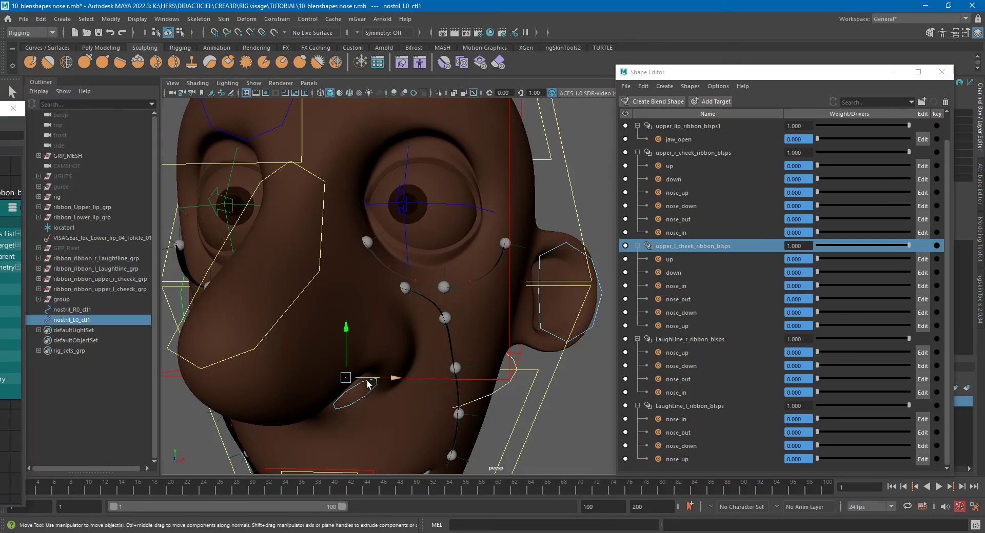
{"action": "left_click_drag", "start_coordinate": [377, 382], "coordinate": [445, 327]}
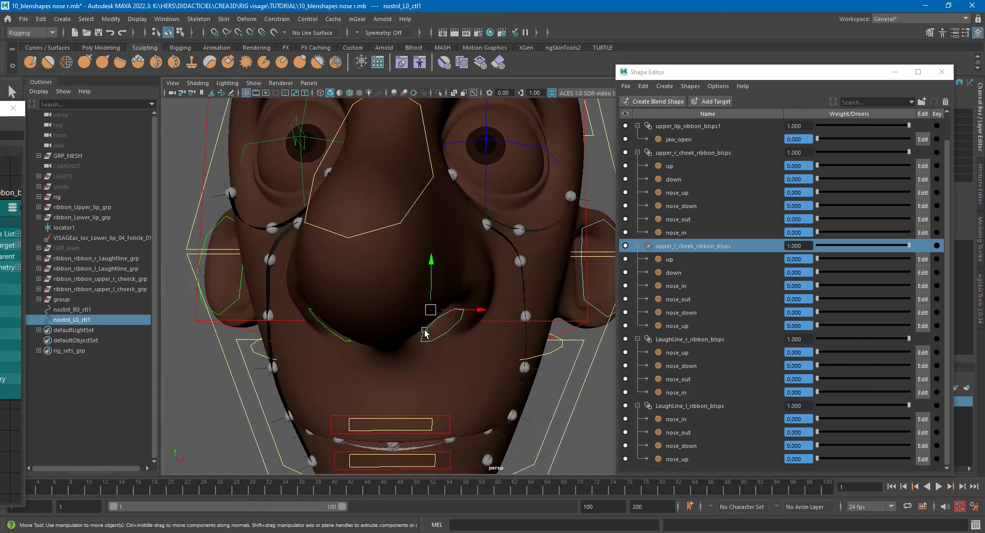
Set translate limits on the nostril controls: left X -0.70 to 1.50, right X -1.50 to 0.70, and Y -1.00 to 2.00 on both
{"action": "left_click", "coordinate": [944, 72]}
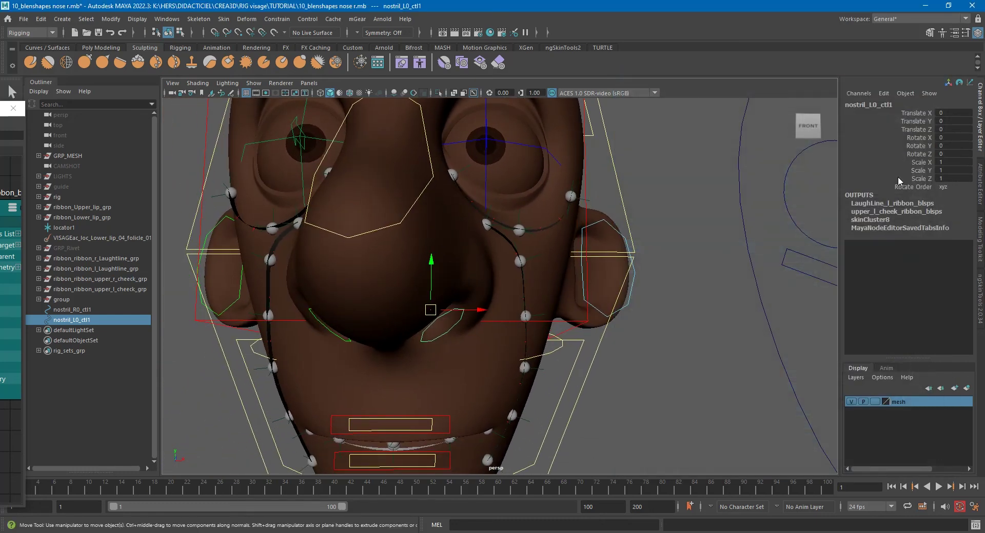
{"action": "left_click", "coordinate": [979, 186]}
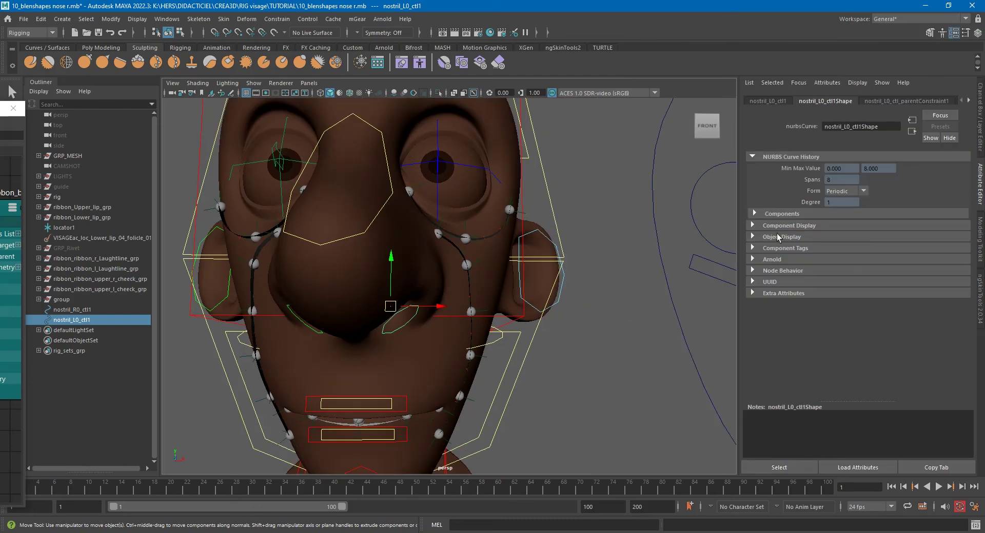
{"action": "left_click", "coordinate": [767, 100]}
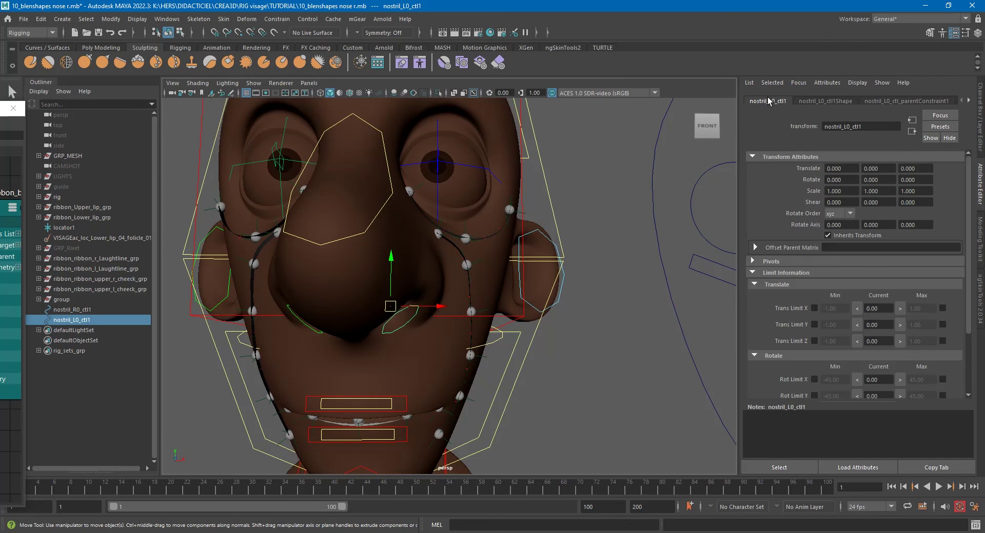
{"action": "left_click", "coordinate": [767, 273]}
{"action": "left_click", "coordinate": [768, 273]}
{"action": "key", "text": "ctrl+z"}
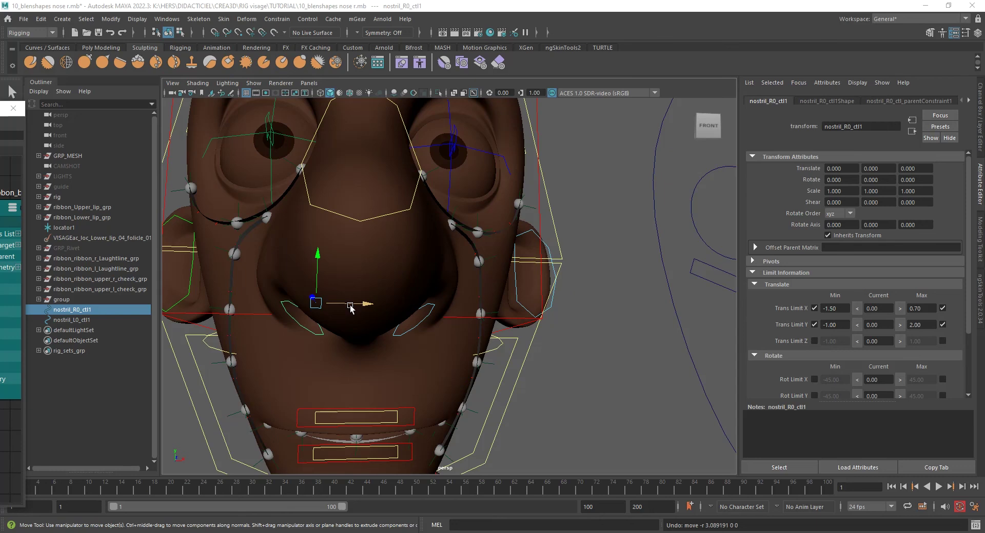
Test the left nostril control's sideways travel, undo the move, and compare the translate limits of the right and left nostril controls
{"action": "scroll", "coordinate": [446, 307], "scroll_direction": "up", "scroll_amount": 2}
{"action": "left_click", "coordinate": [429, 313]}
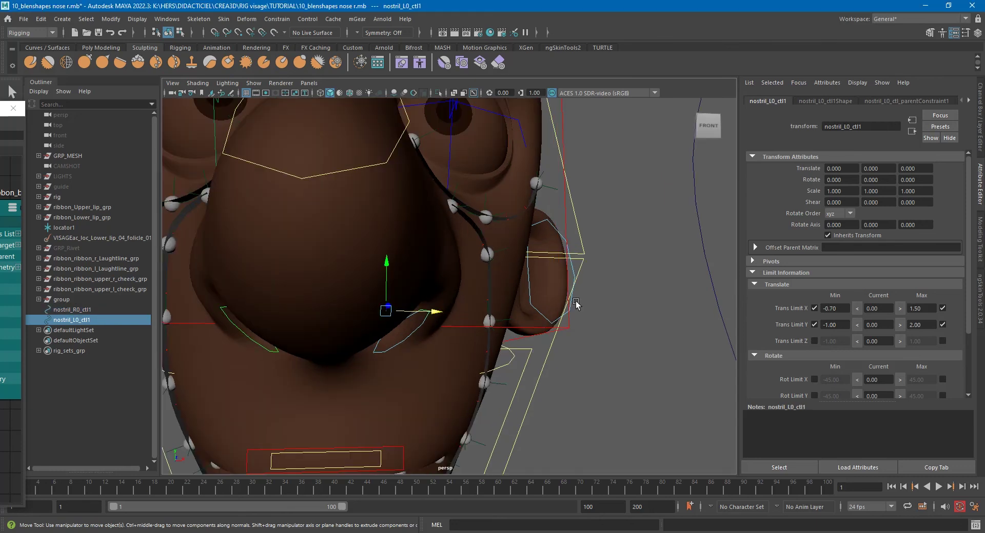
{"action": "left_click_drag", "start_coordinate": [436, 312], "coordinate": [464, 312]}
{"action": "key", "text": "ctrl+z"}
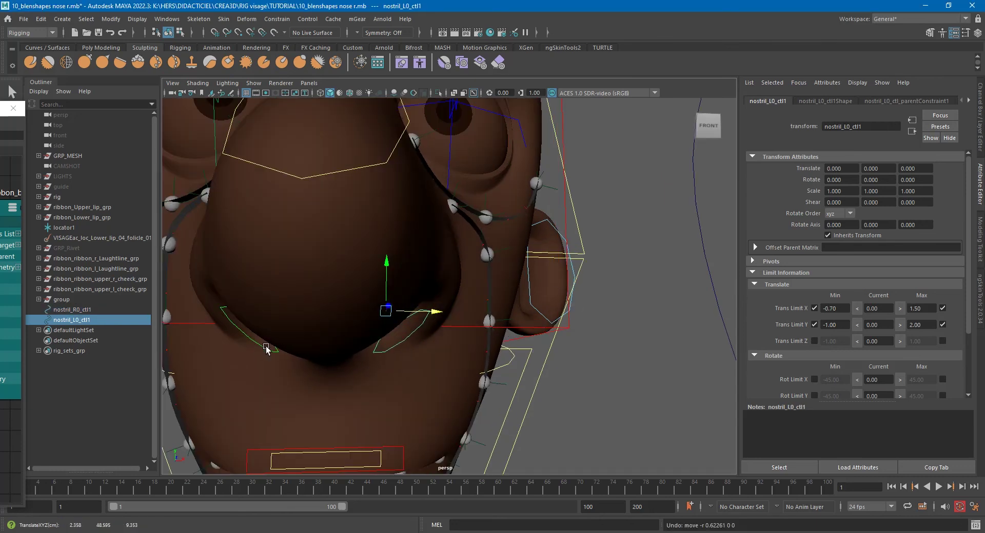
{"action": "left_click", "coordinate": [255, 341]}
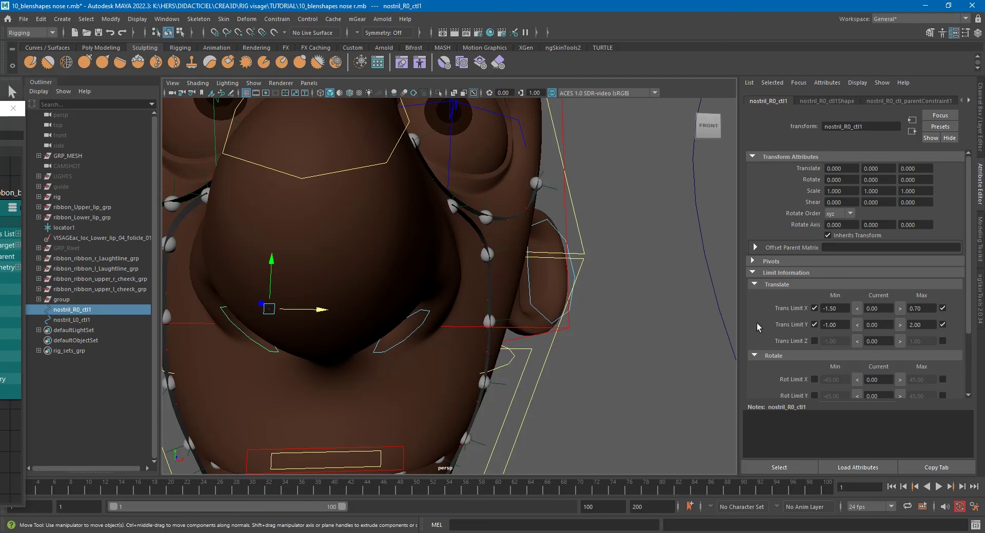
{"action": "left_click", "coordinate": [429, 314]}
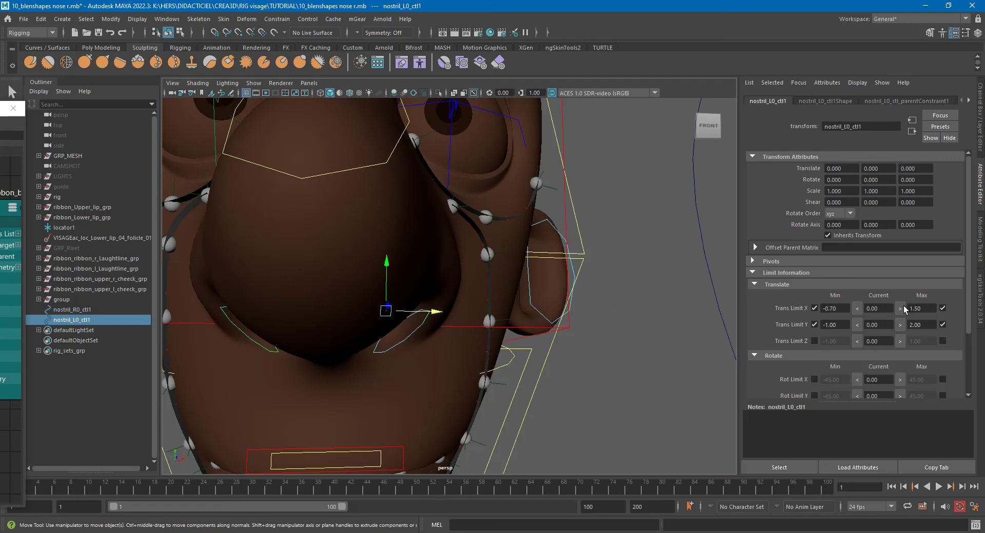
{"action": "left_click_drag", "start_coordinate": [436, 311], "coordinate": [490, 211]}
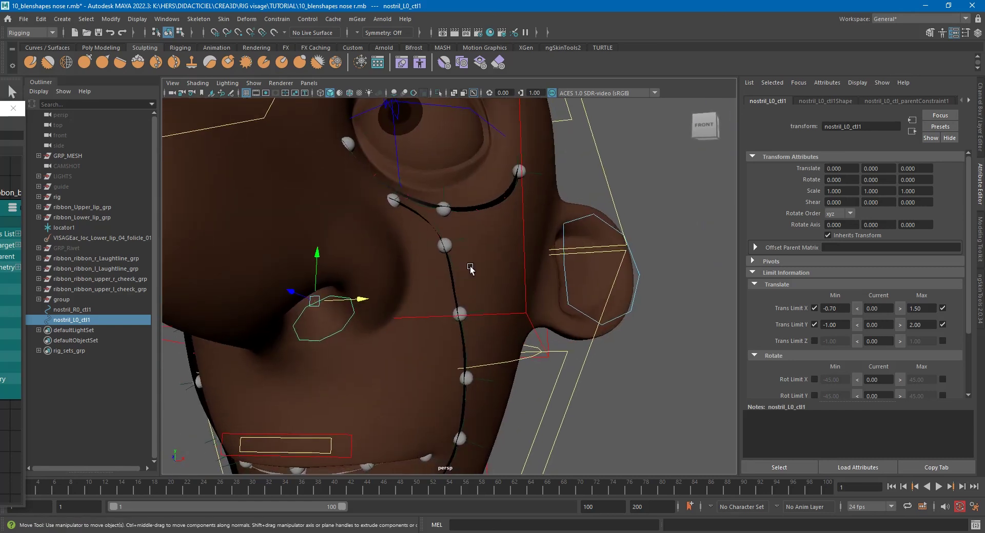
Examine the driven-key curves of the left upper cheek and left laugh line ribbons in the Graph Editor, and close it
{"action": "left_click", "coordinate": [488, 205]}
{"action": "left_click", "coordinate": [167, 19]}
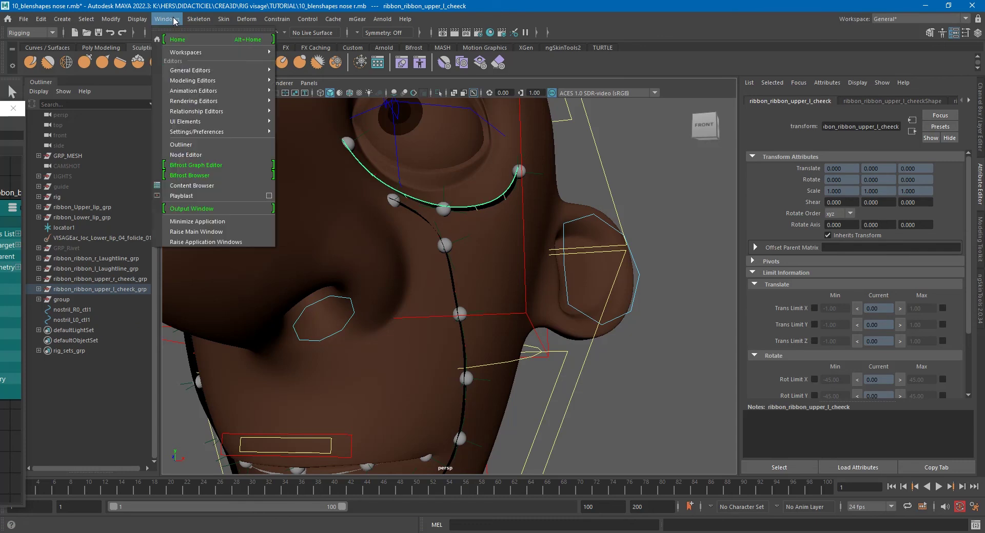
{"action": "left_click", "coordinate": [279, 176]}
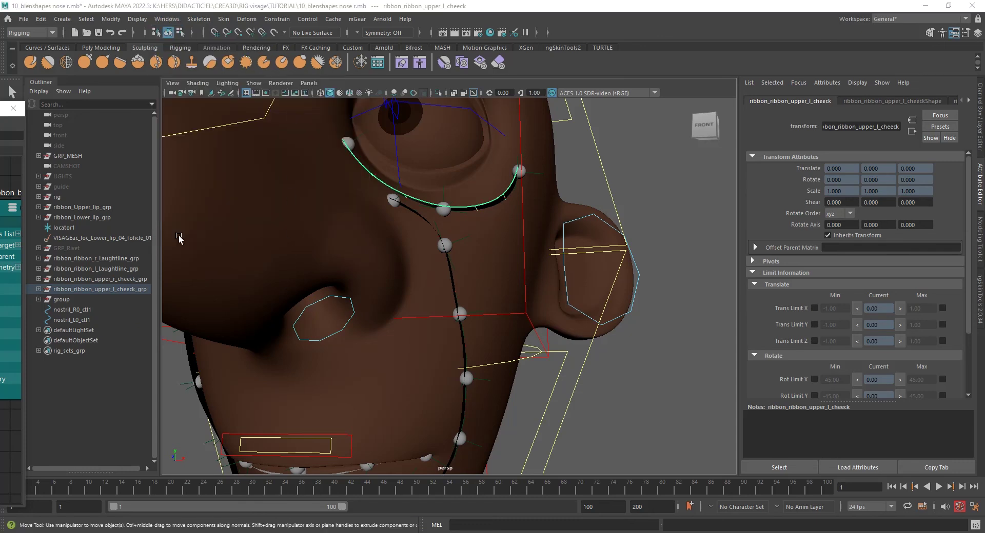
{"action": "left_click", "coordinate": [450, 274]}
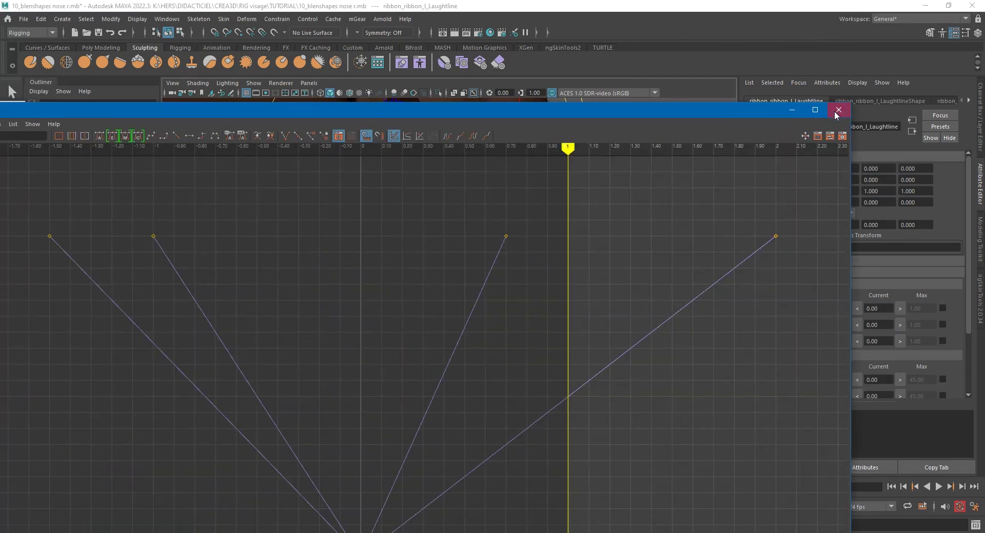
{"action": "left_click", "coordinate": [838, 111]}
{"action": "left_click", "coordinate": [708, 125]}
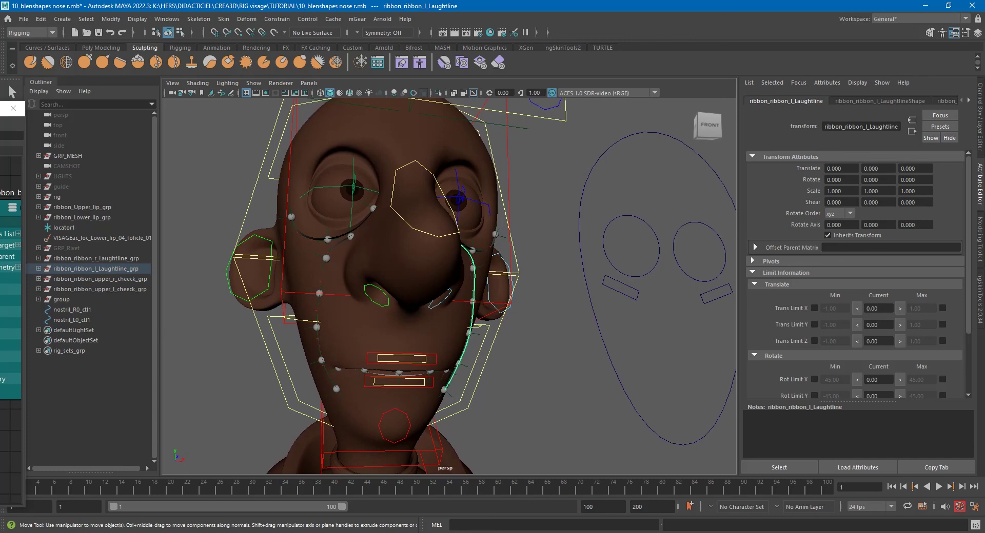